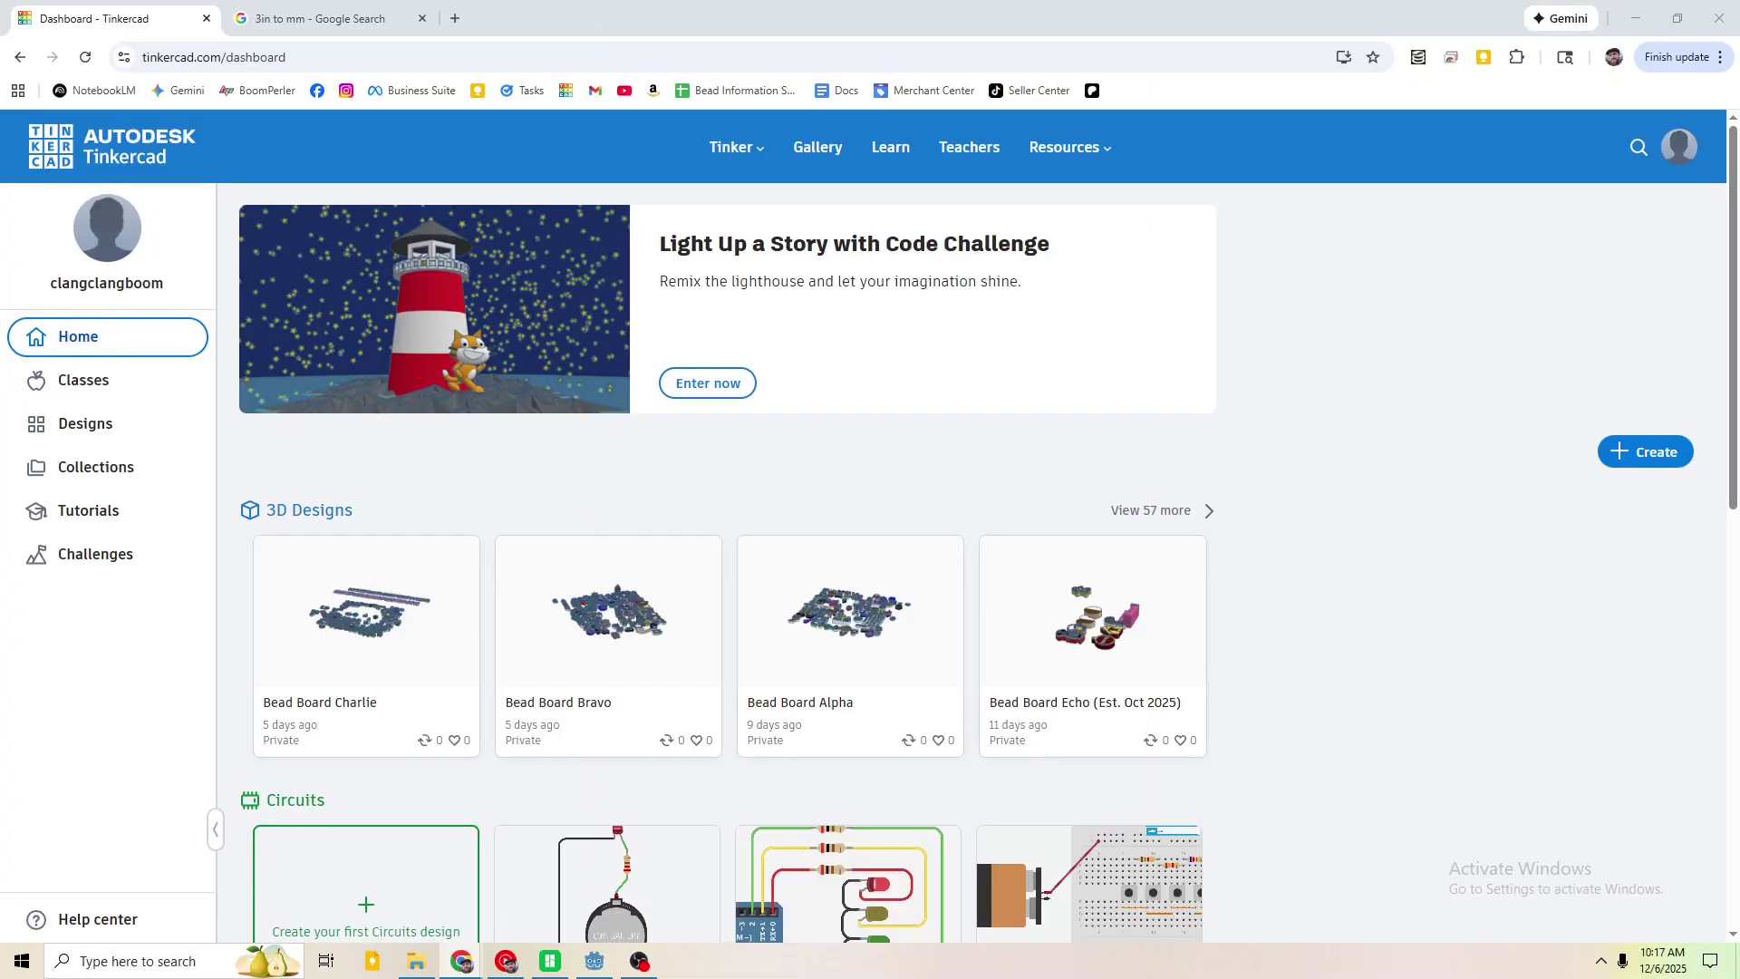
- View the account sign-up options on the Tinkercad site in the incognito Chrome window, and close that window
key("alt+Tab")
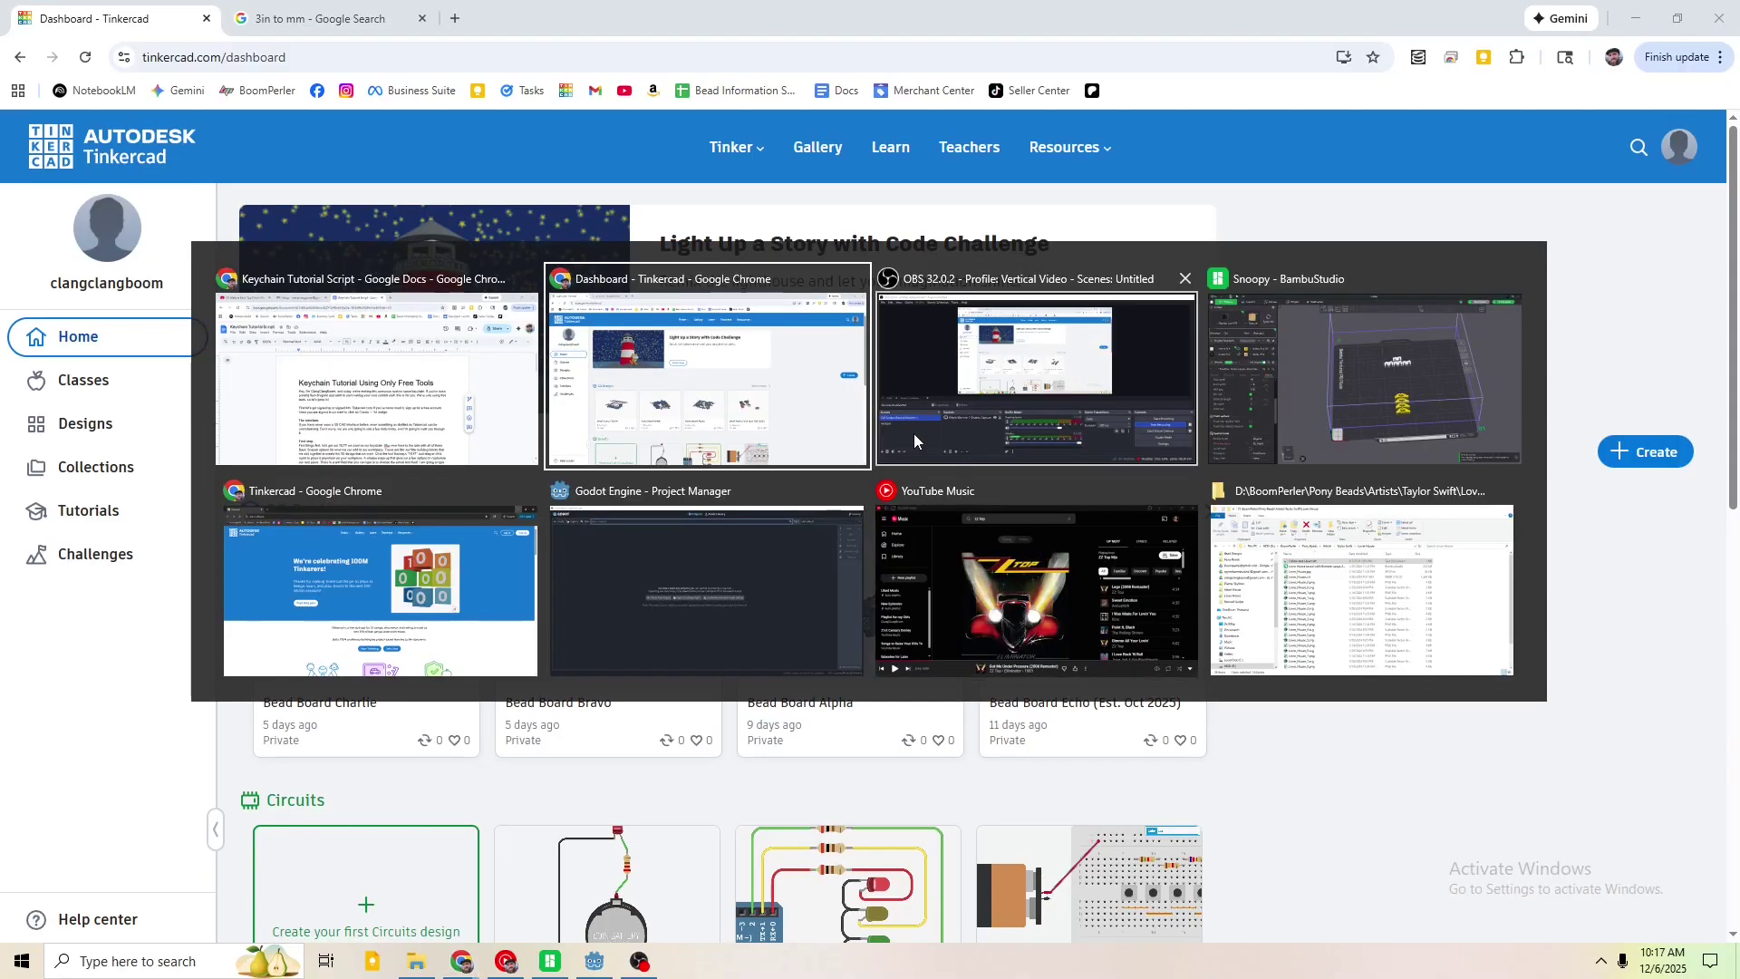
left_click(489, 543)
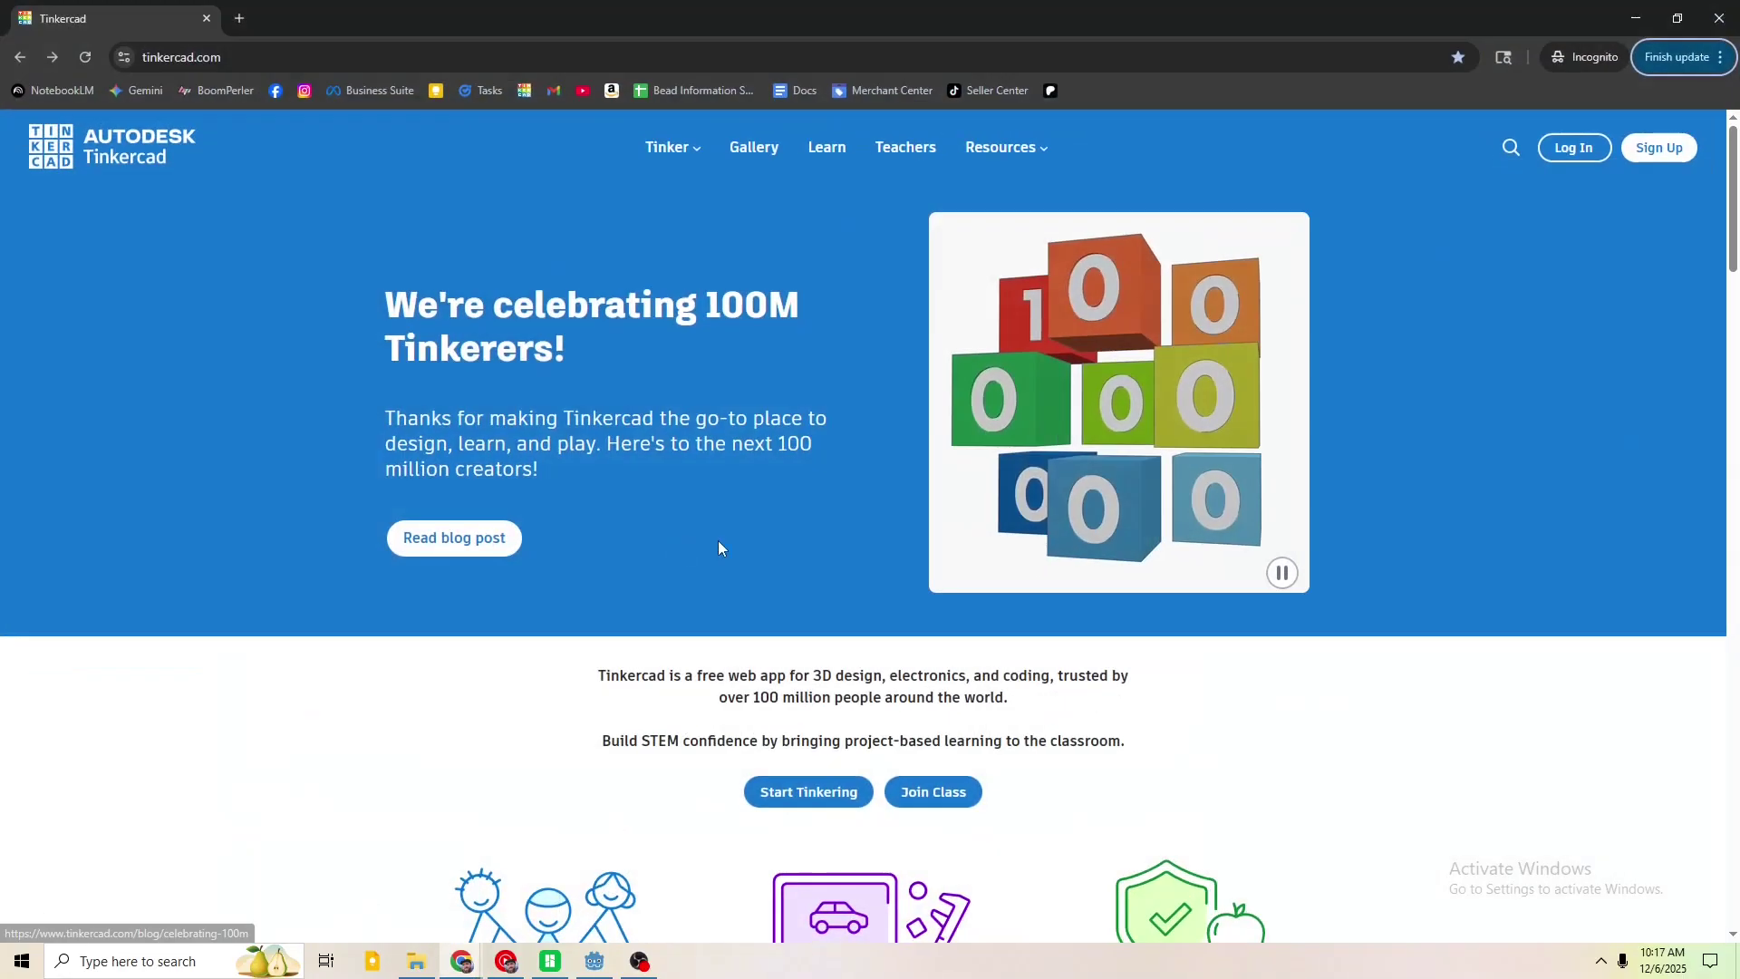
left_click(1659, 148)
left_click(906, 562)
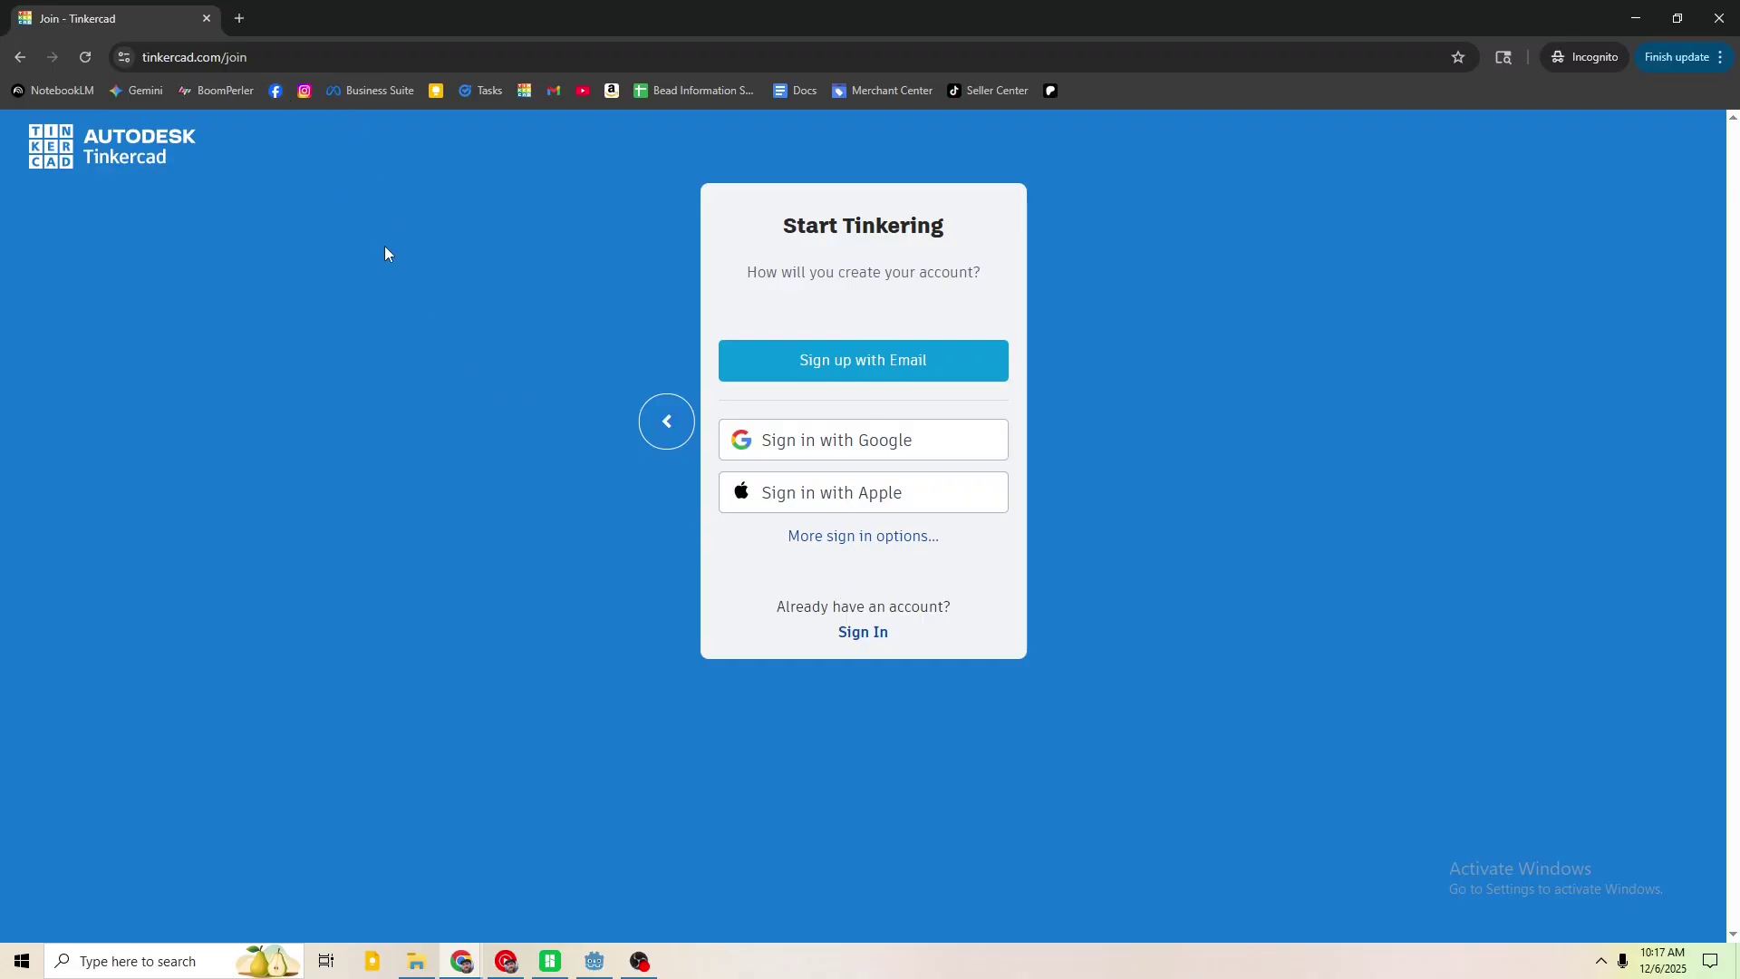
left_click(207, 18)
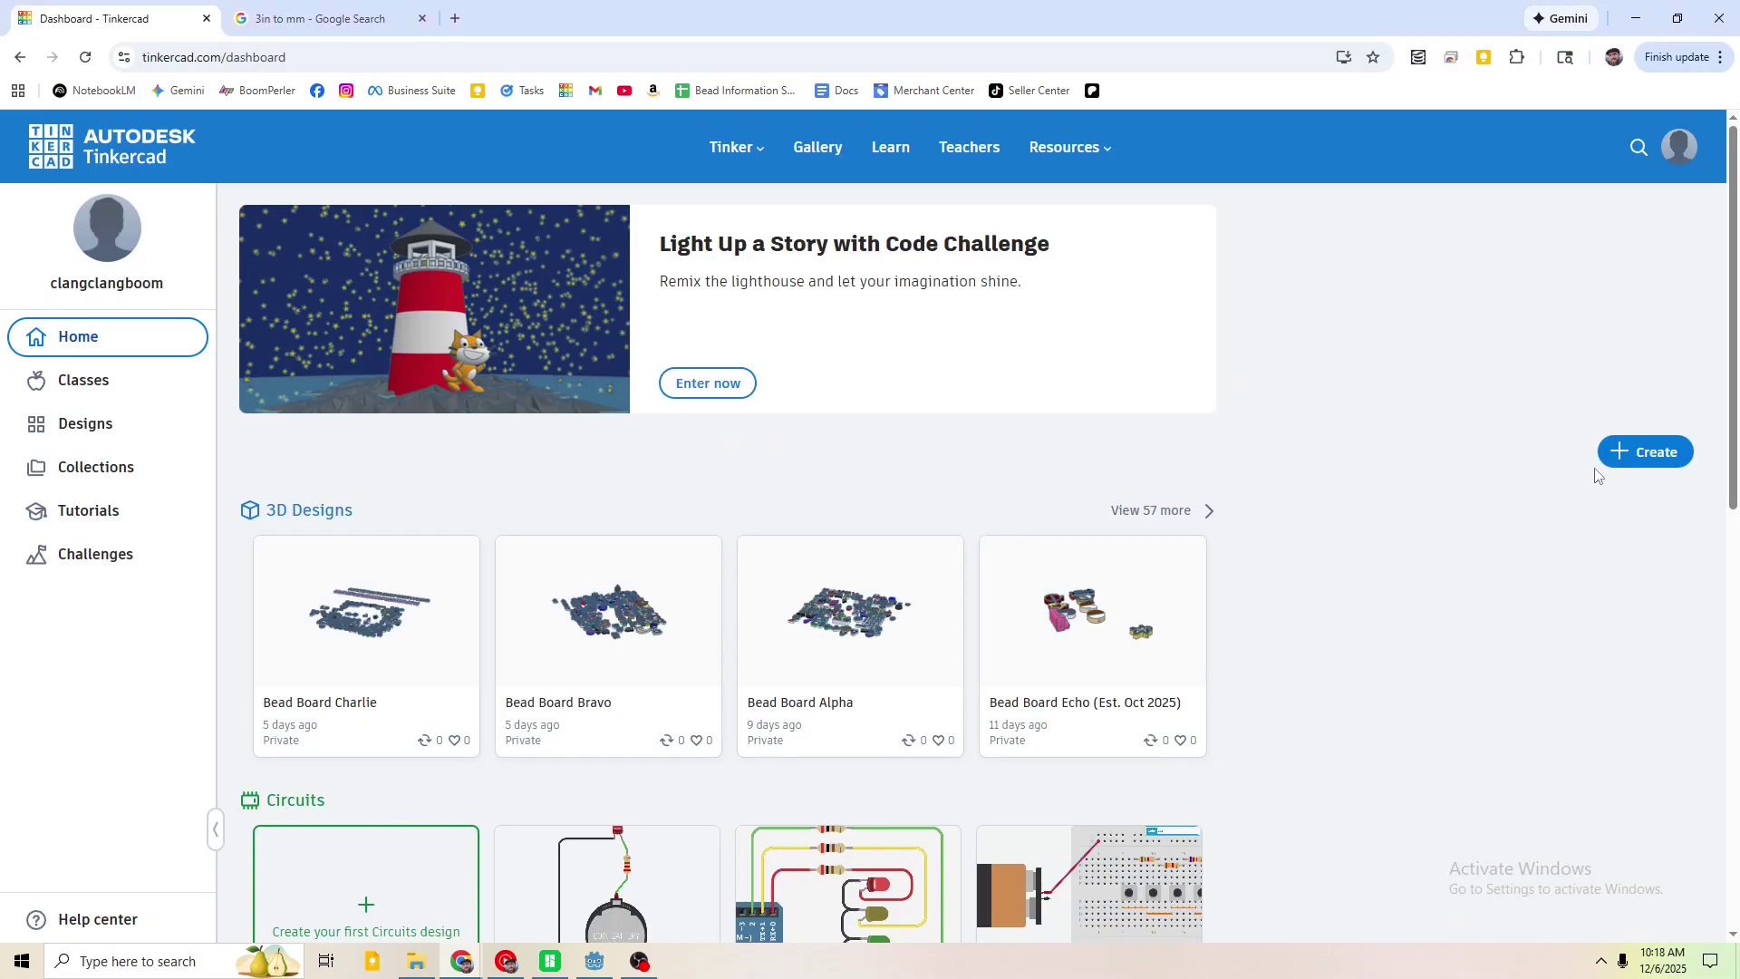
- Create a new 3D design and place a Text shape near the center of the workplane
left_click(1653, 464)
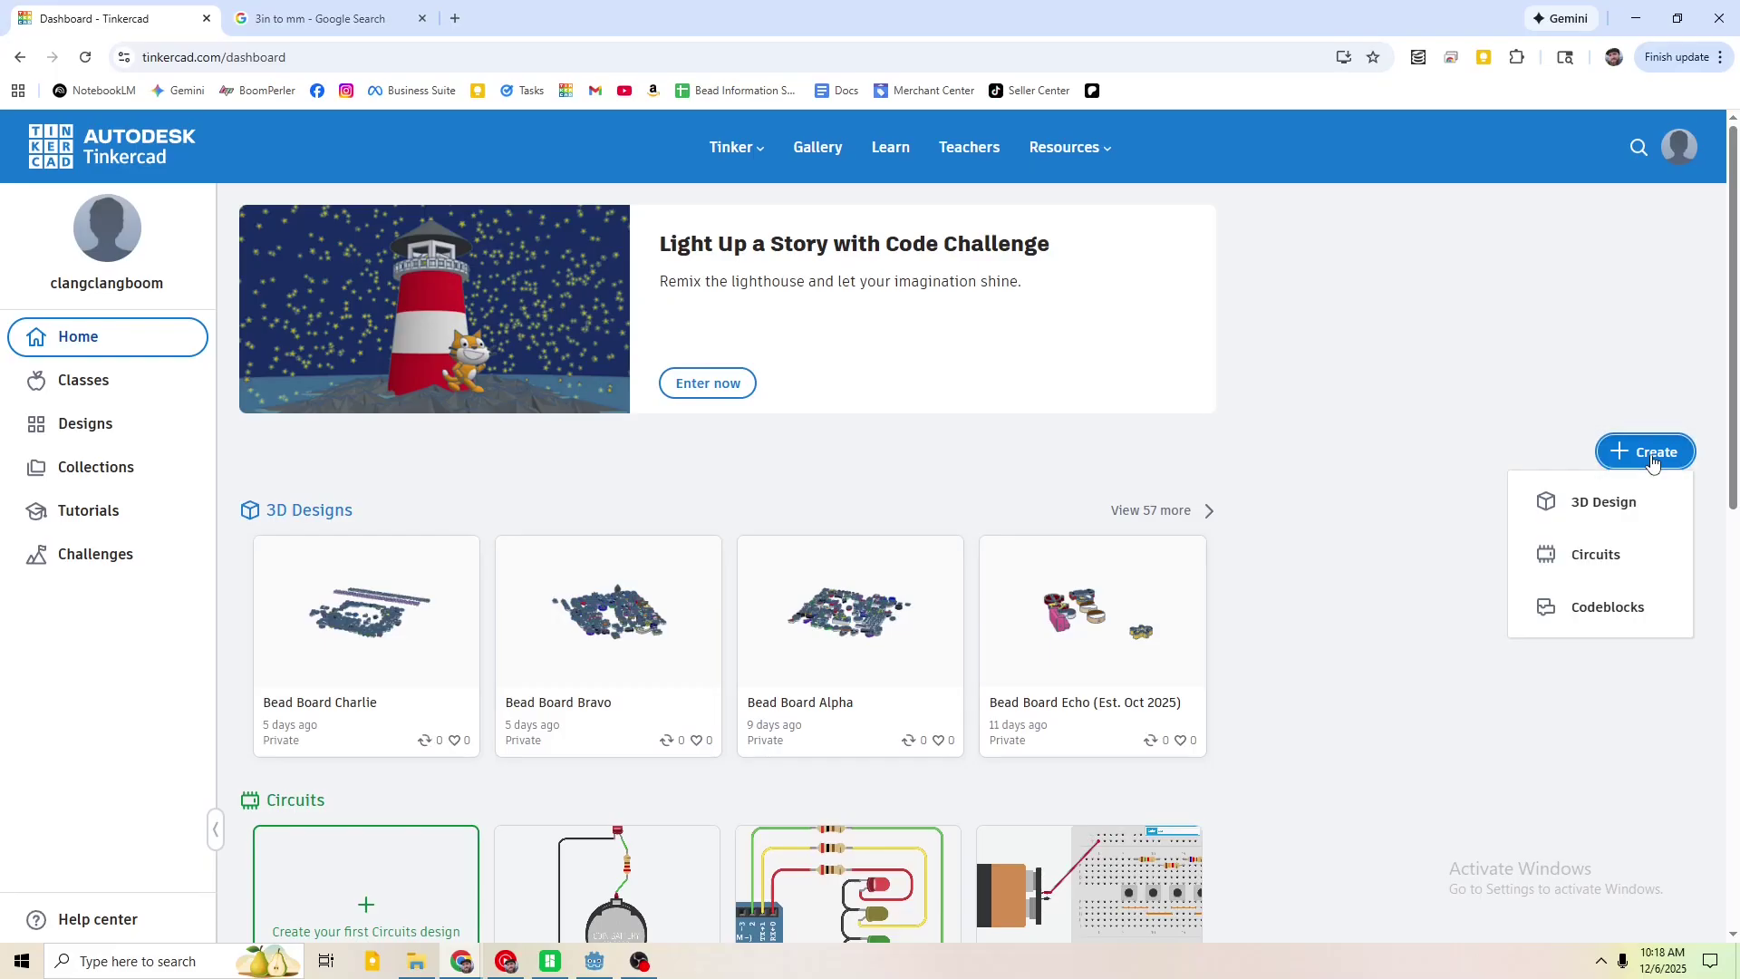
left_click(1599, 504)
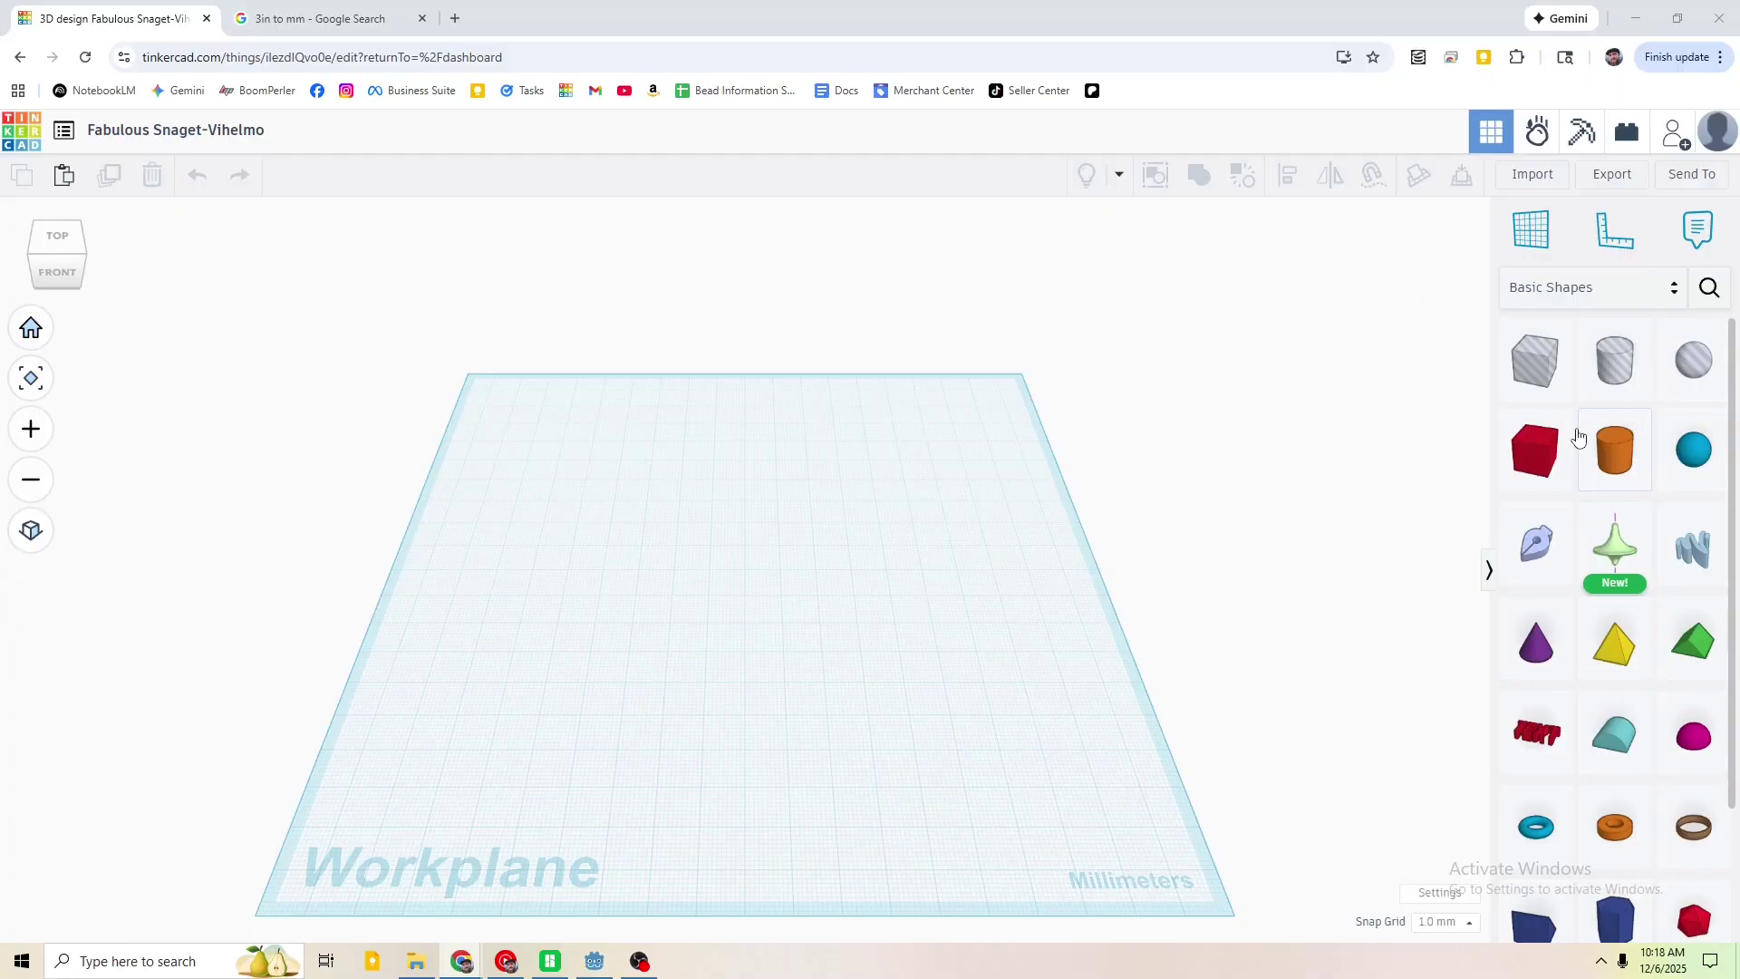
left_click(1532, 757)
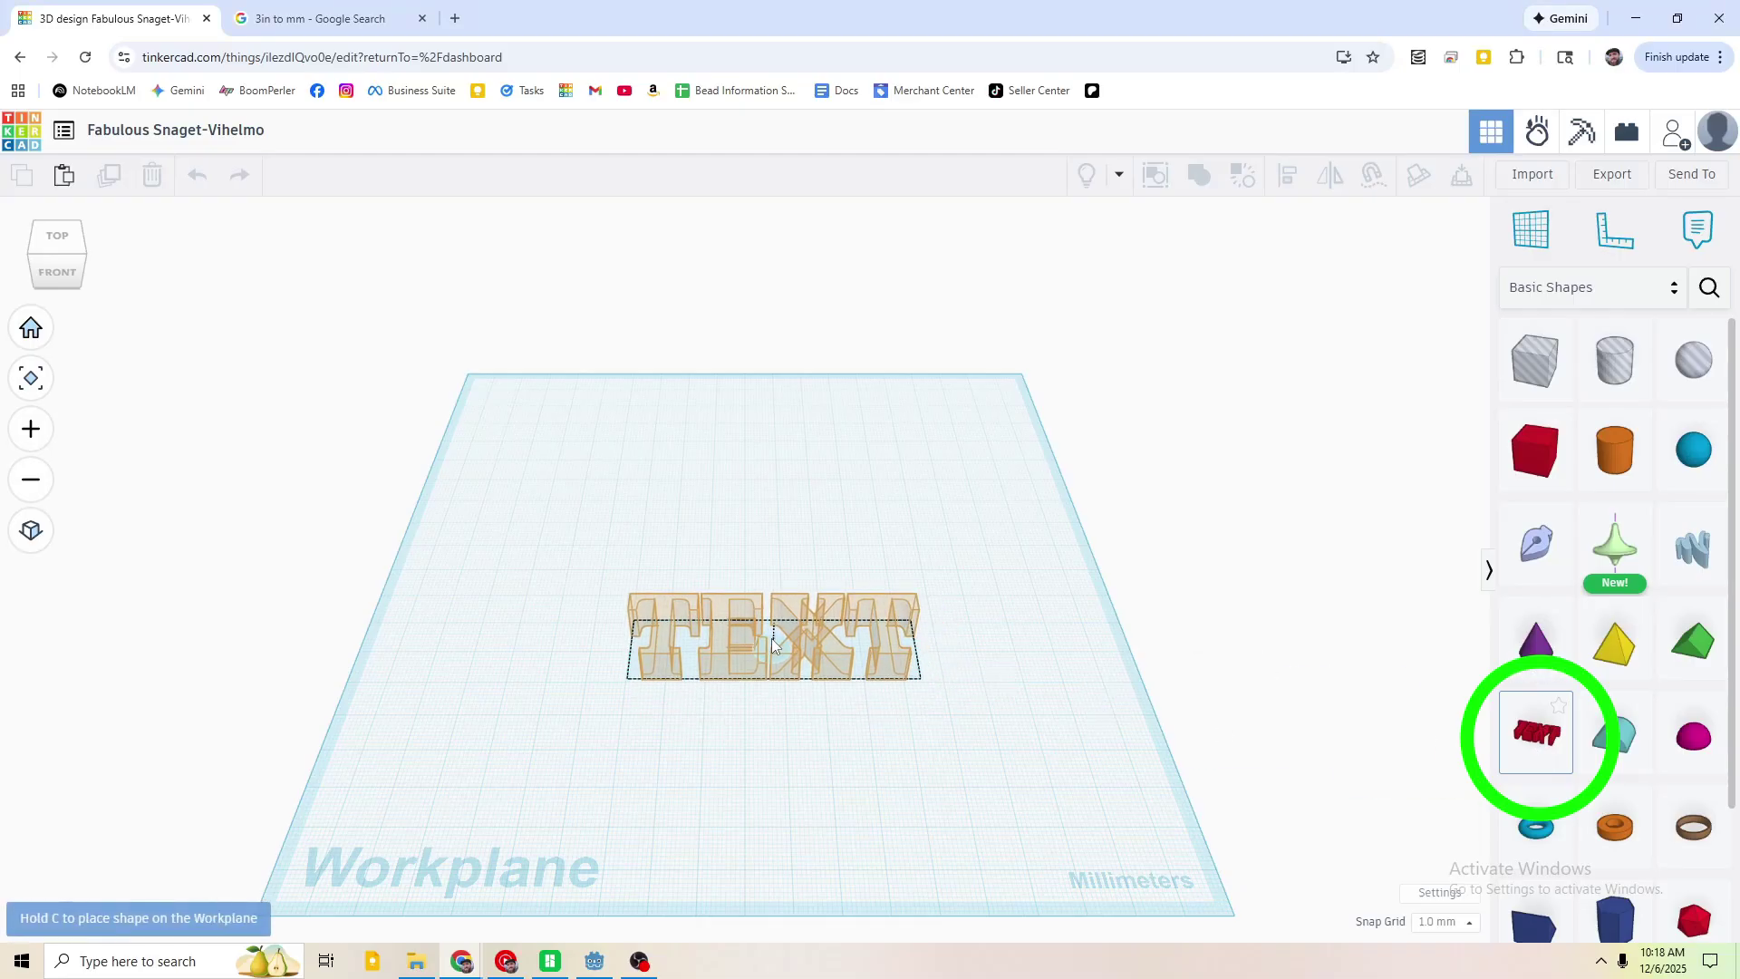
left_click(779, 587)
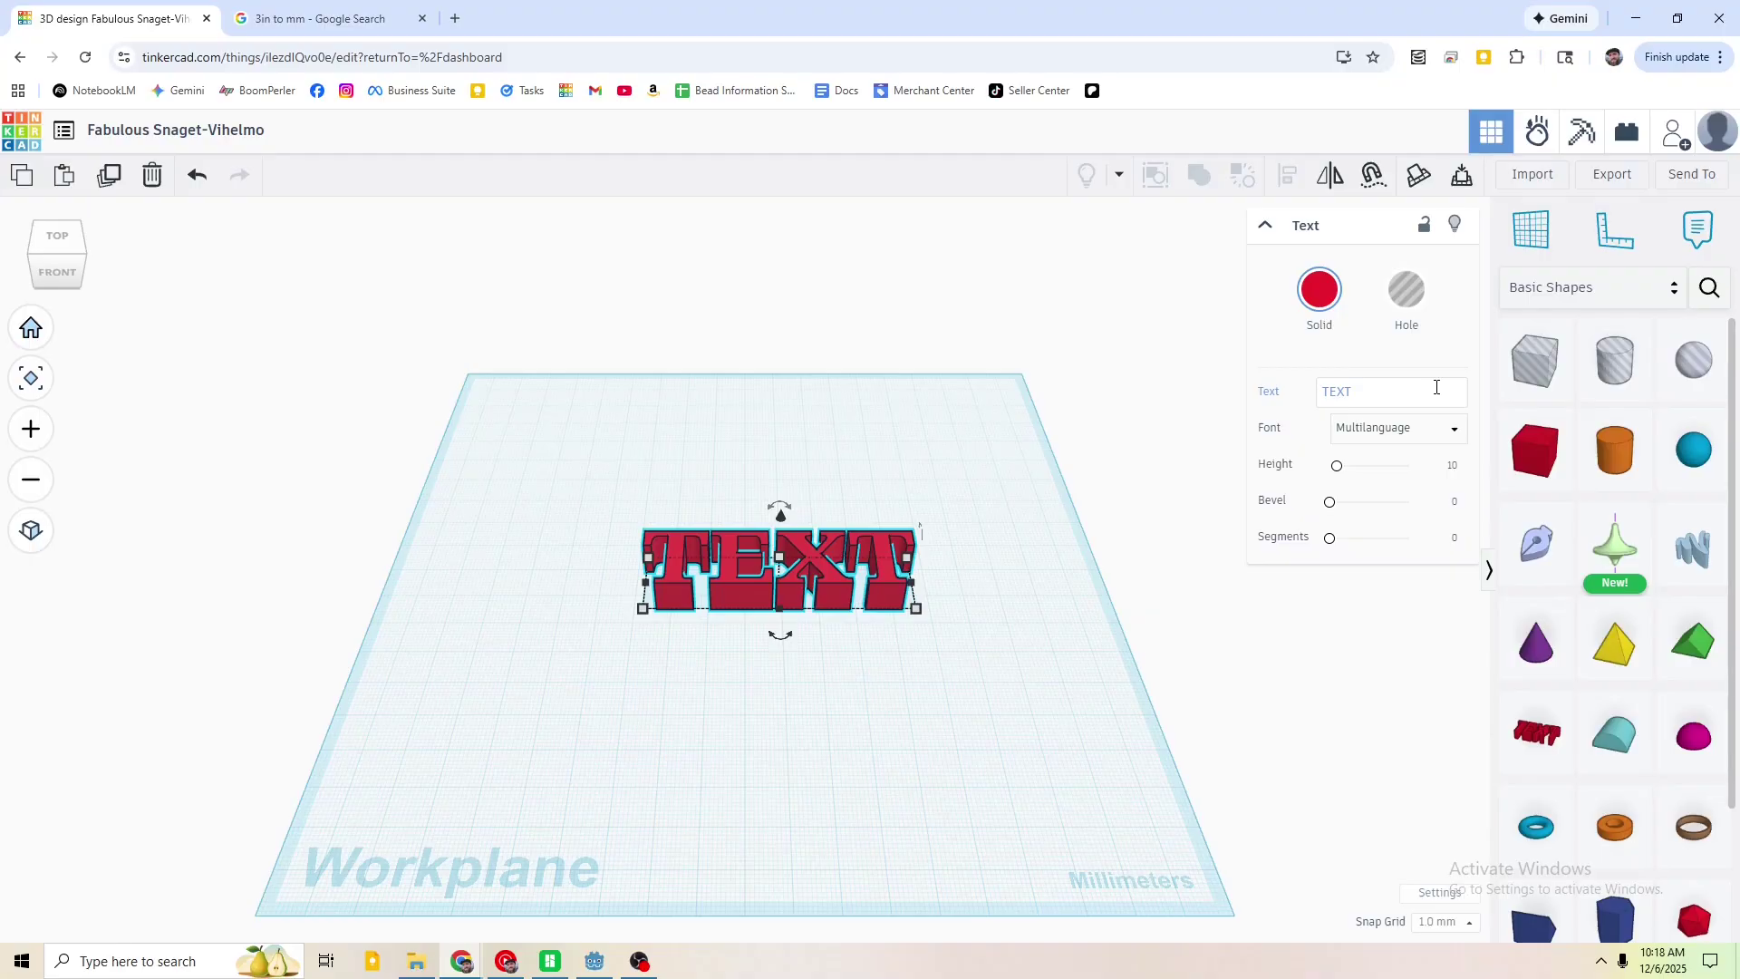
- Replace the Text shape's wording with the person's first name in capital letters
left_click(1429, 391)
type("Nath")
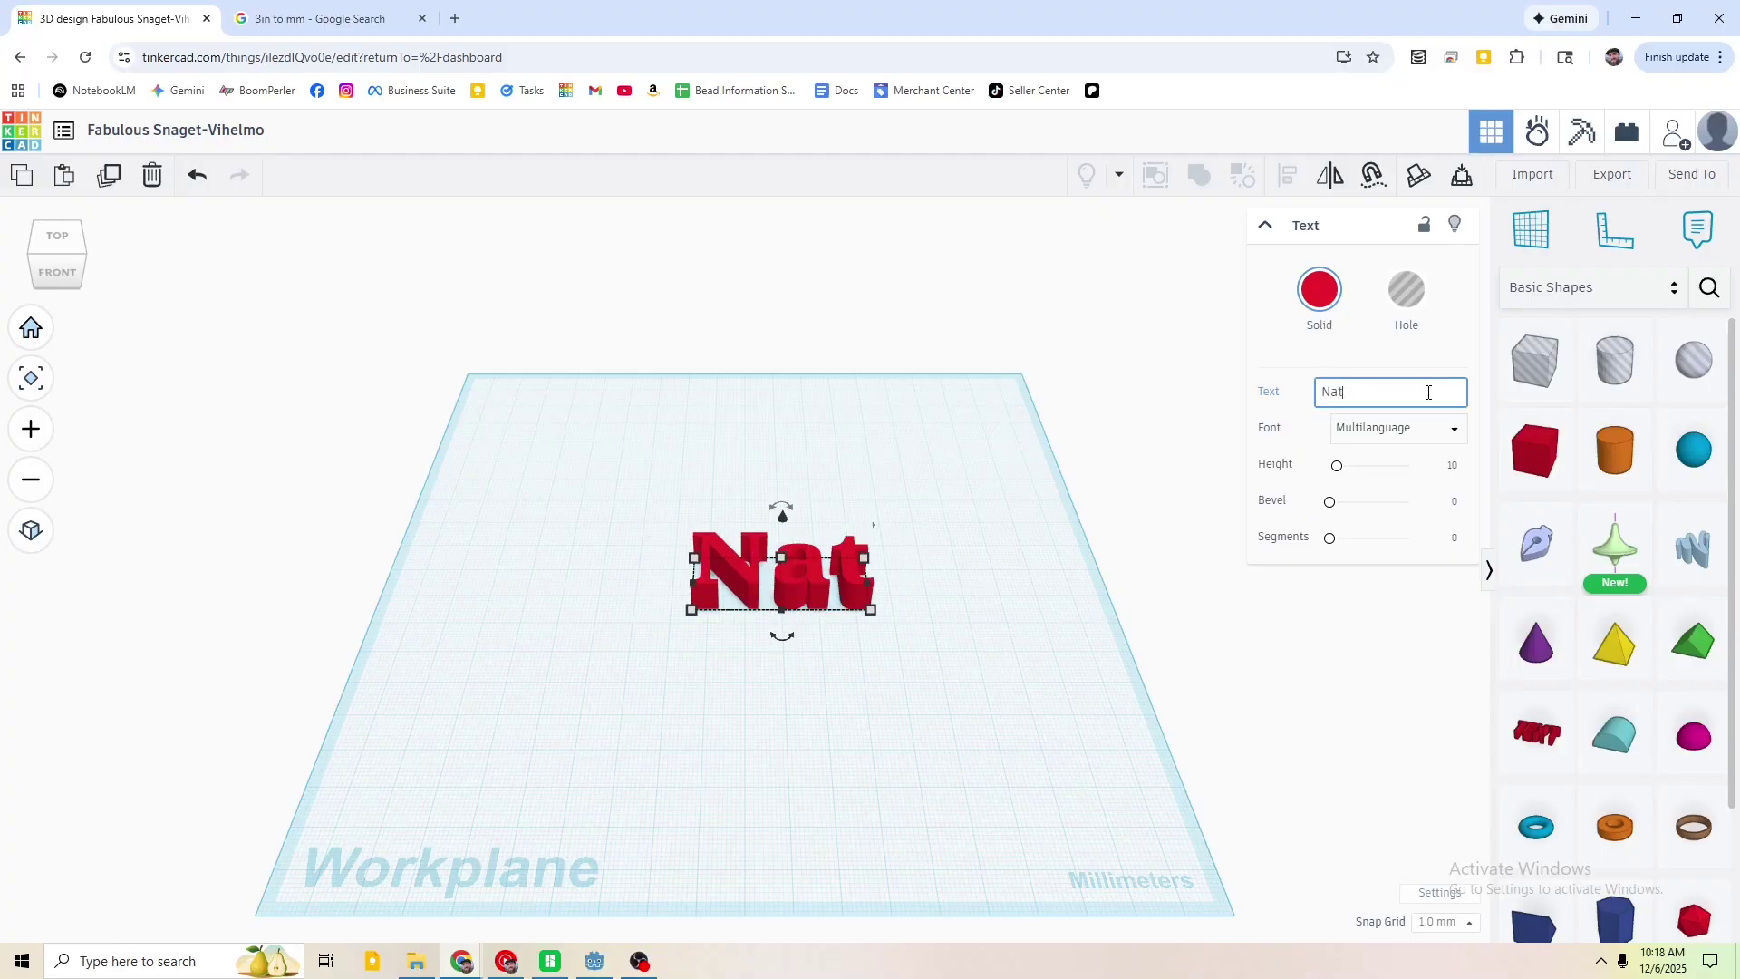
key("BackSpace")
key("BackSpace")
key("BackSpace")
type("ATHAN")
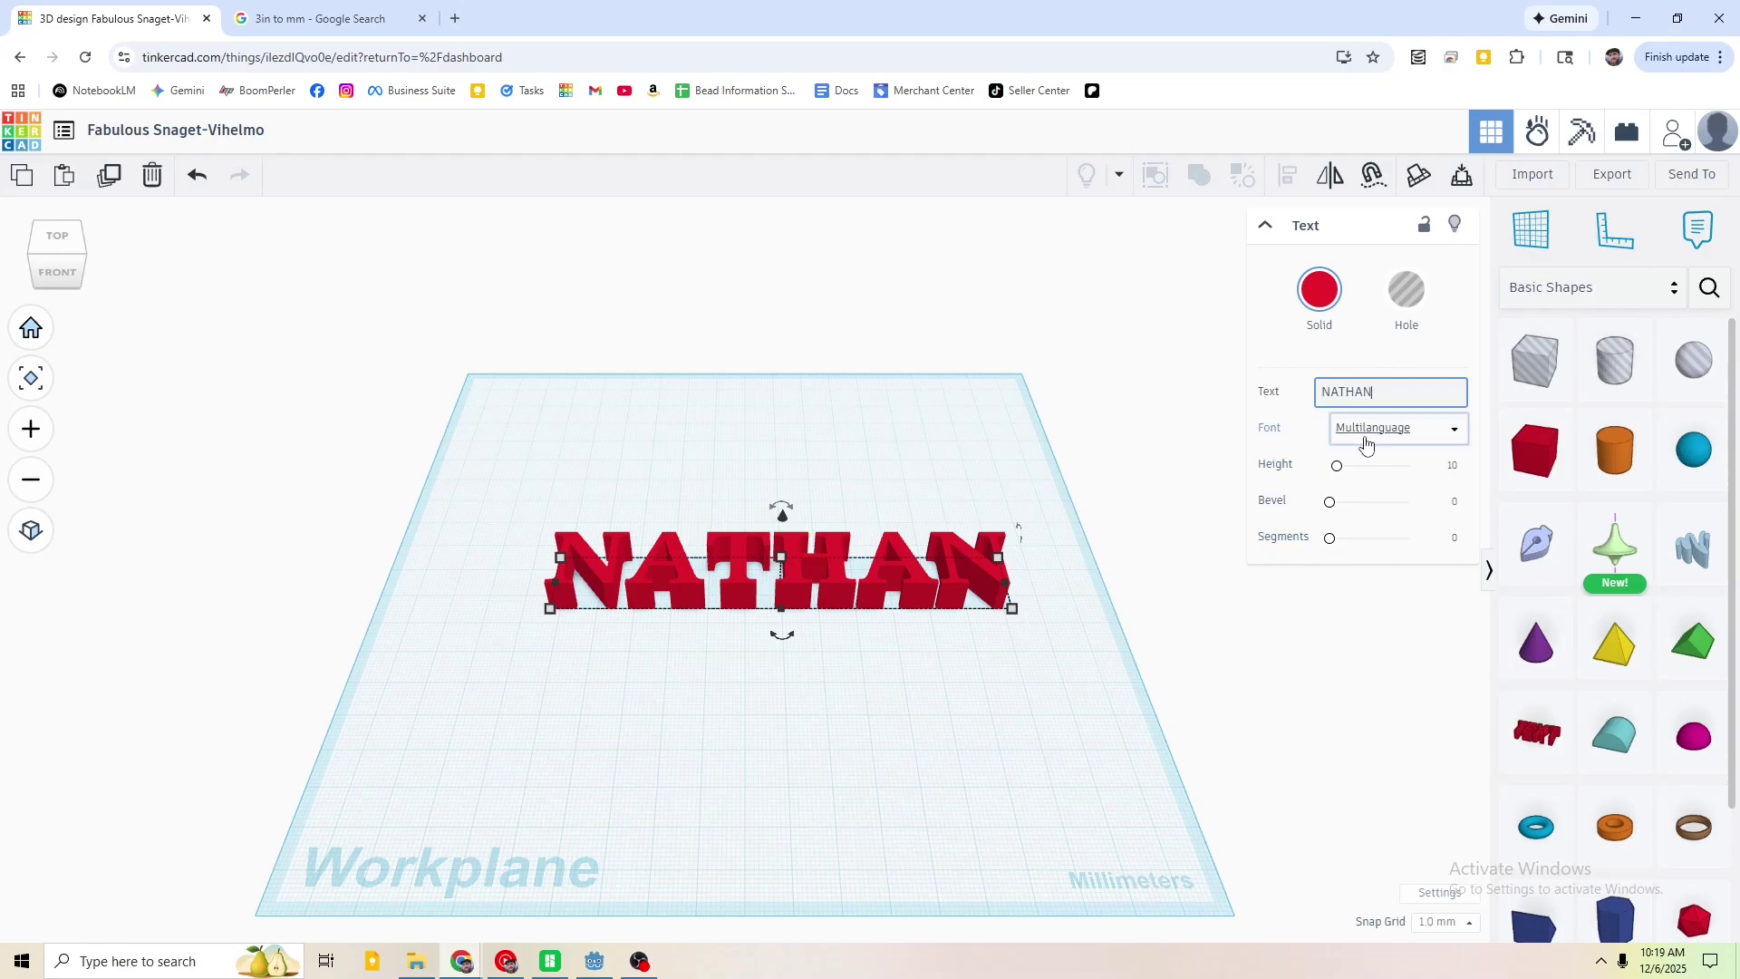
- Change the font of the name text to Sans
scroll(1002, 625, "up", 4)
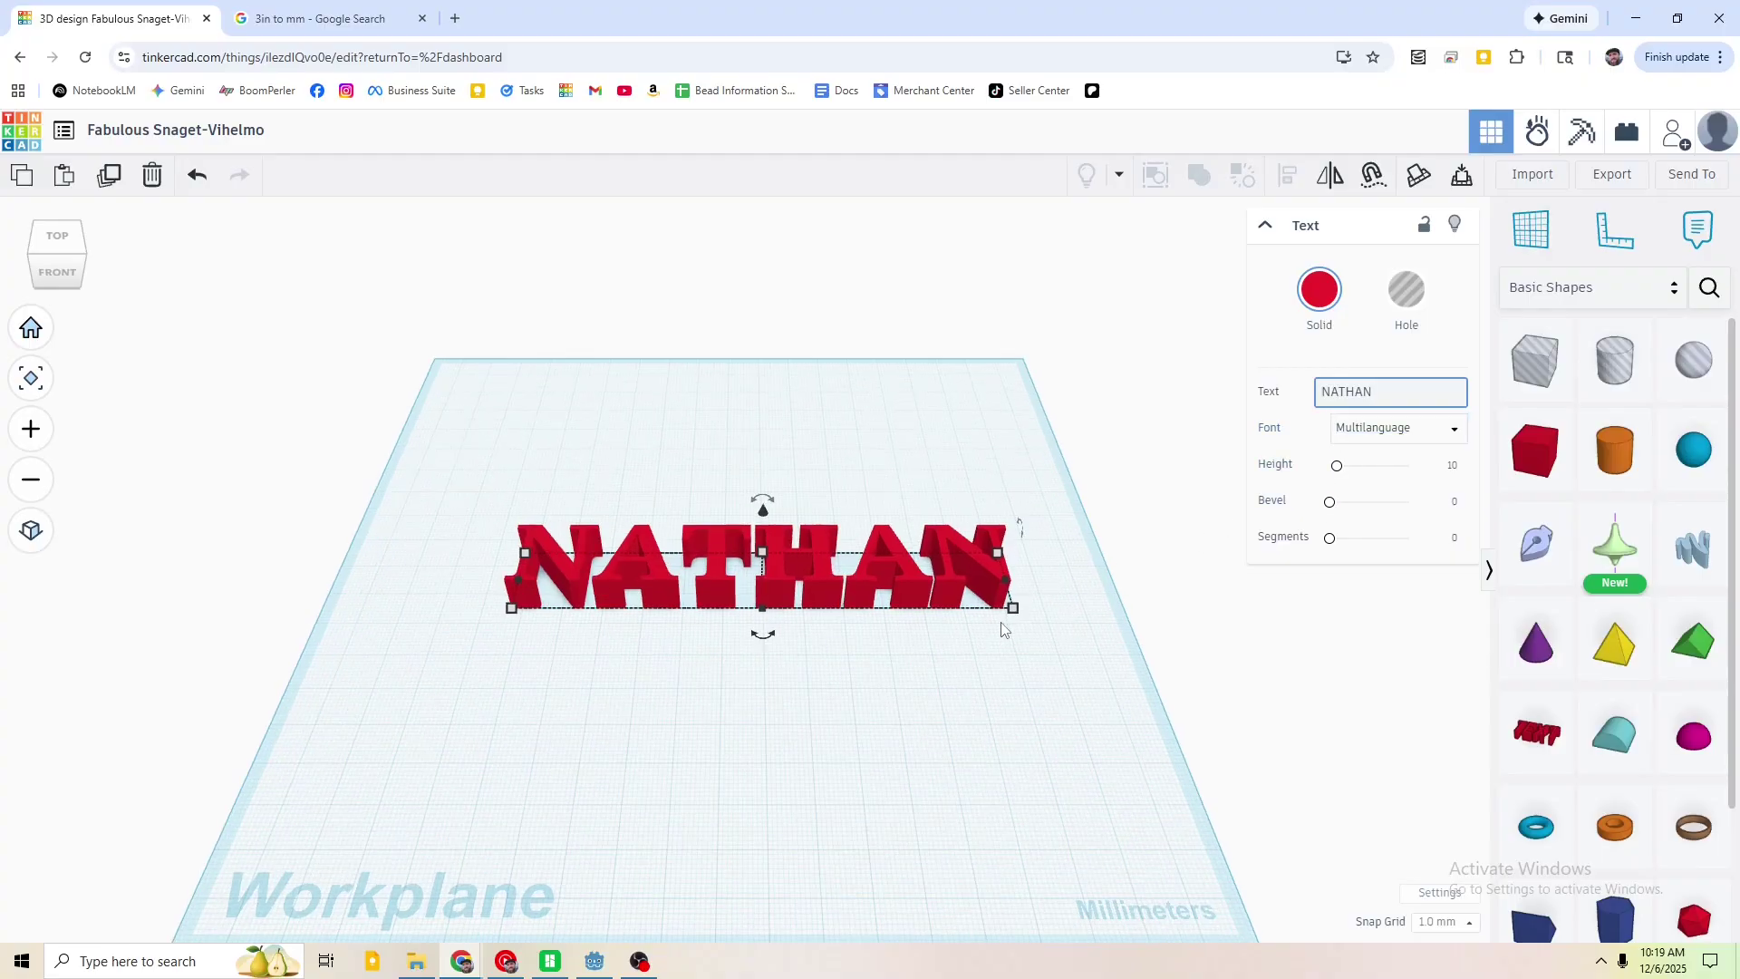
left_click(931, 698)
right_click_drag(944, 571, 927, 620)
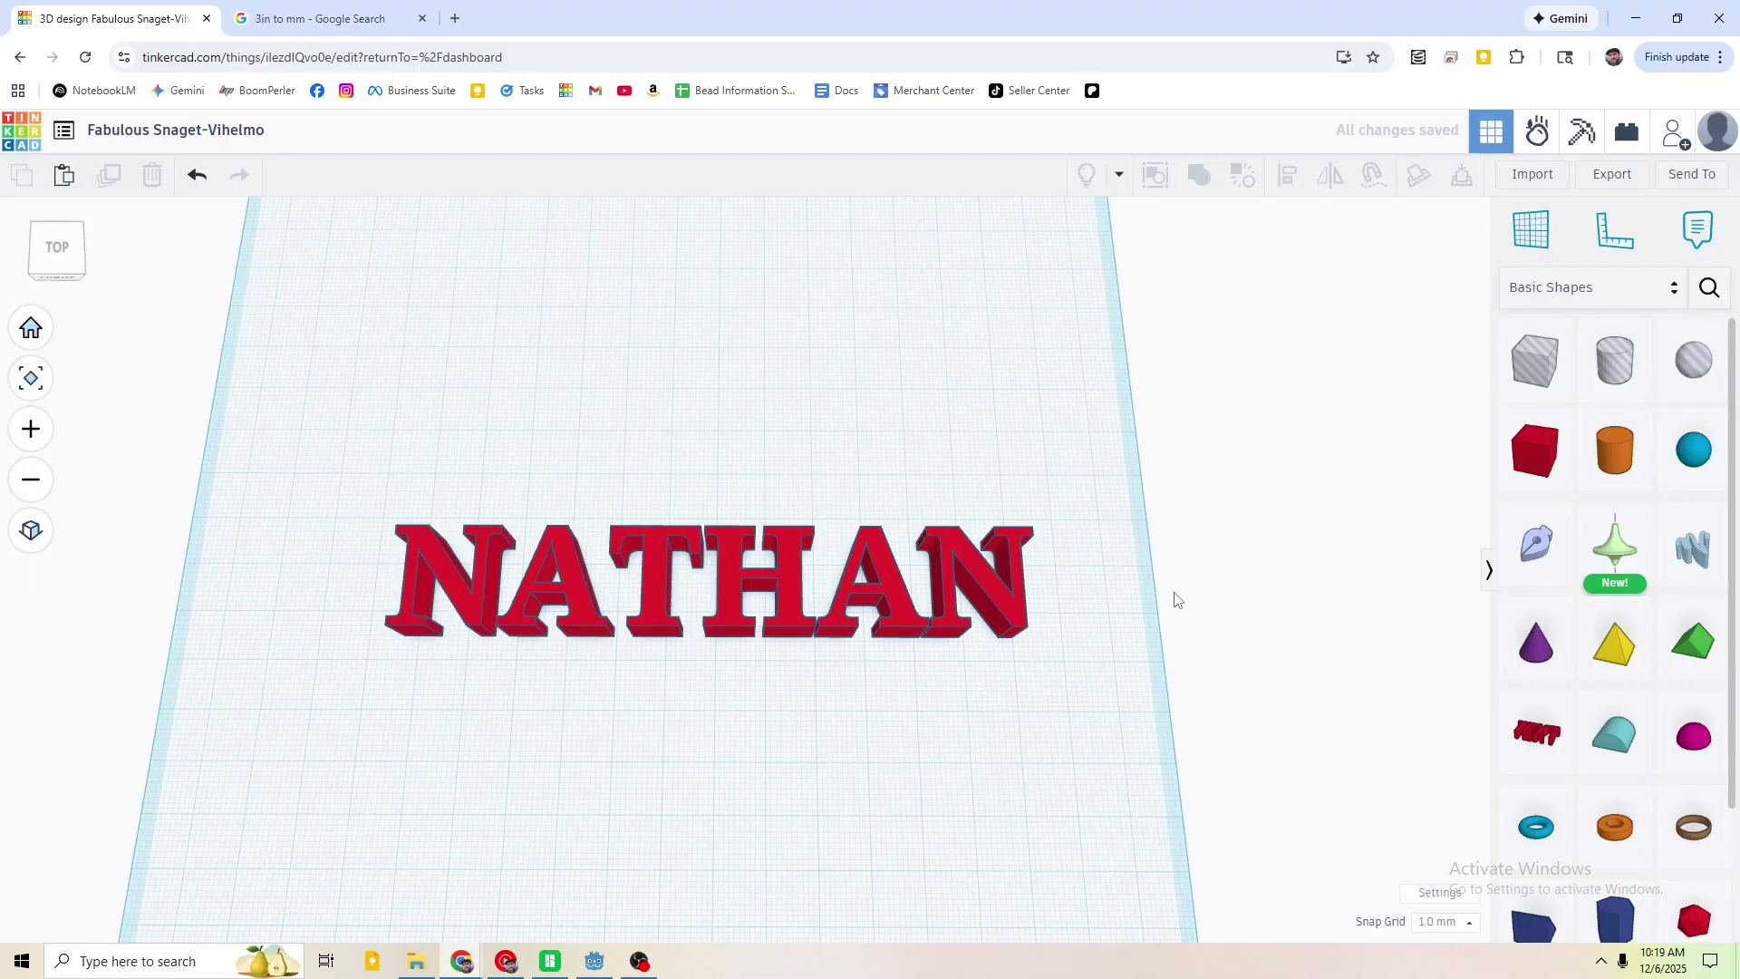
key("ctrl+a")
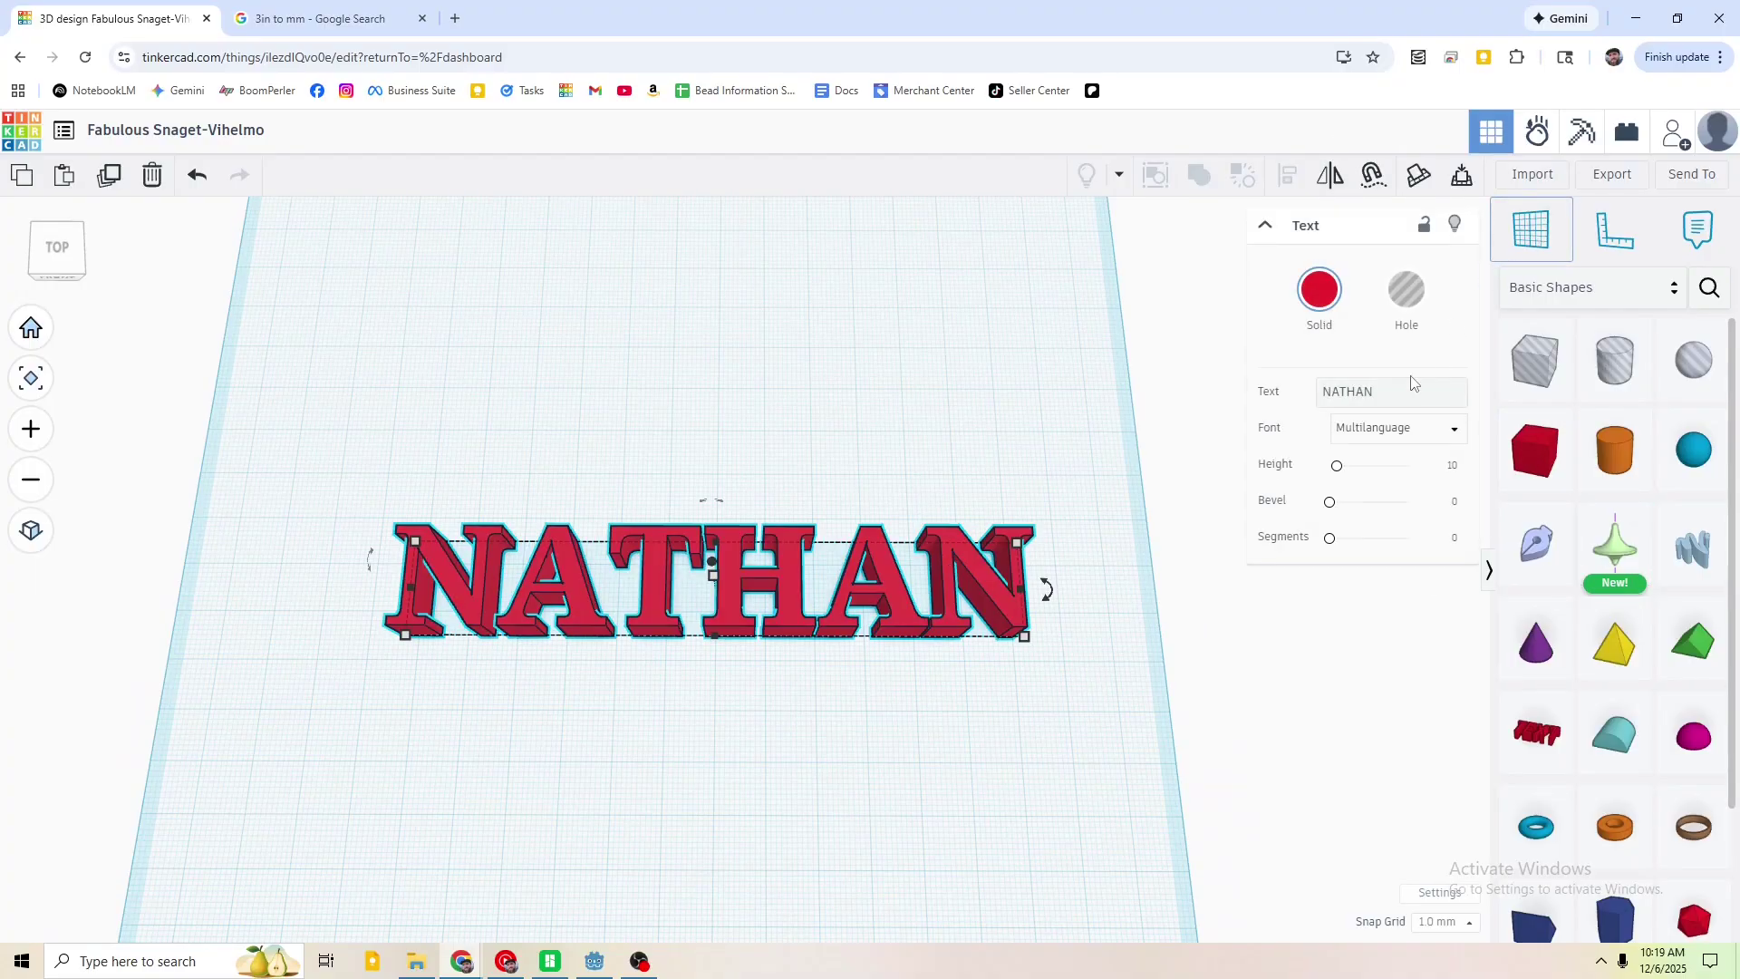
left_click(1387, 430)
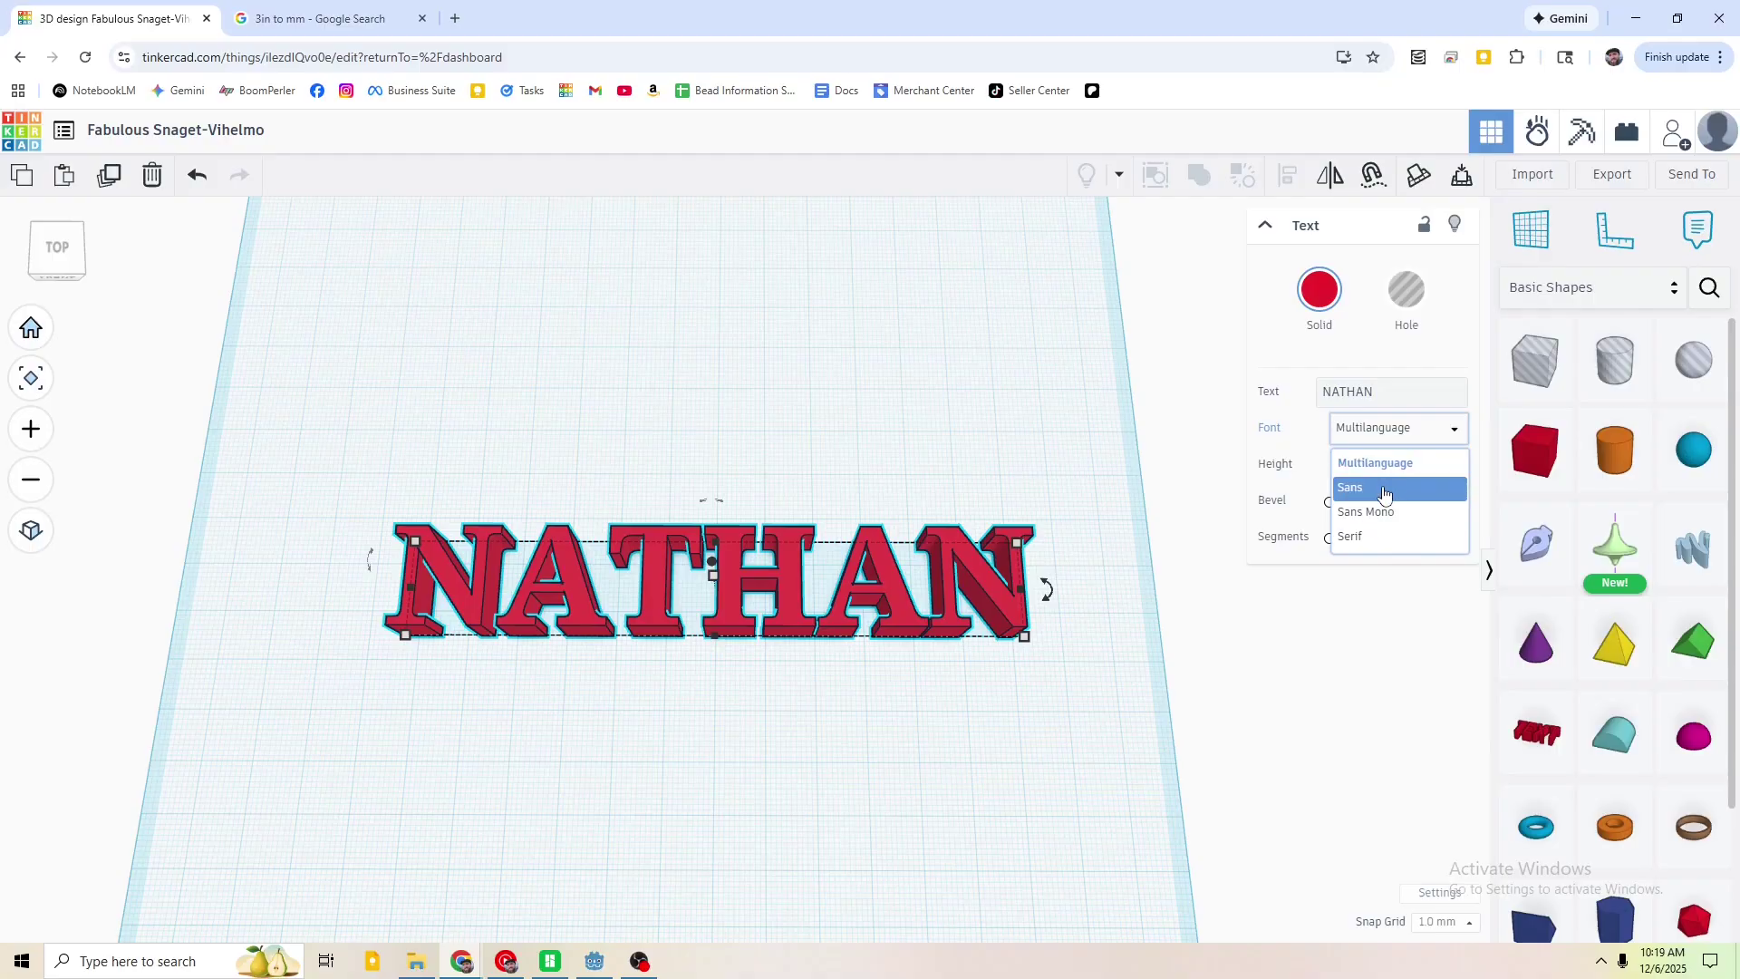
left_click(1384, 491)
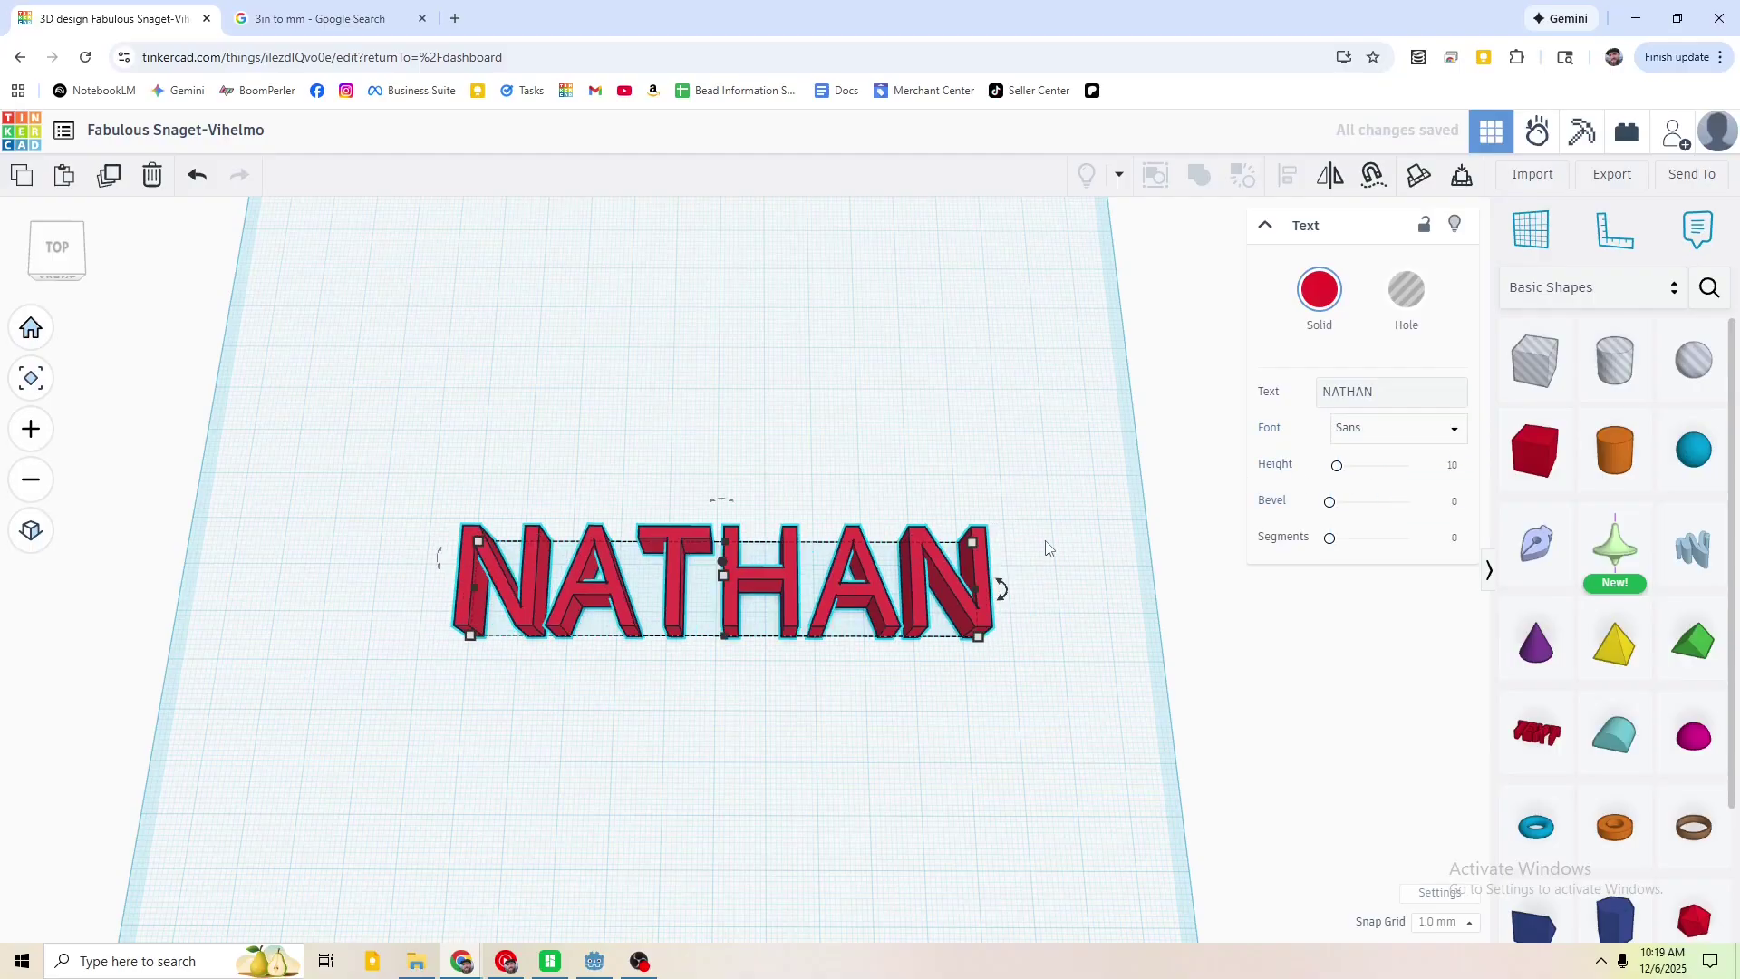
mouse_move(974, 551)
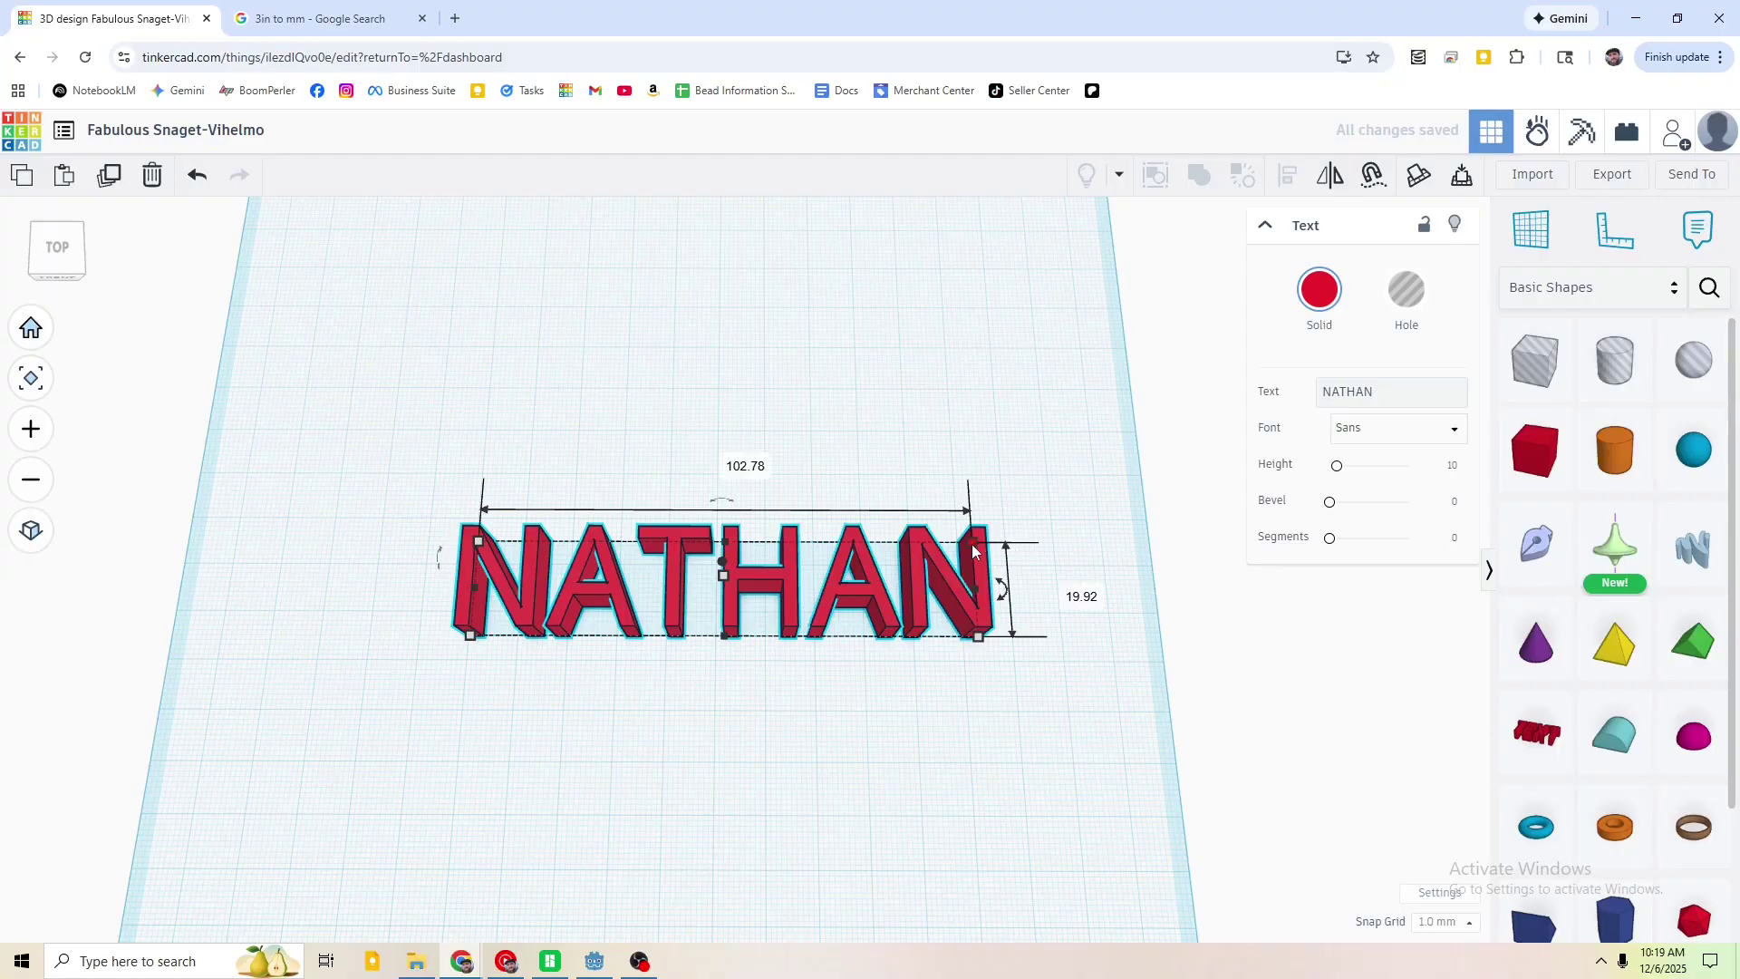
left_click_drag(974, 552, 954, 544)
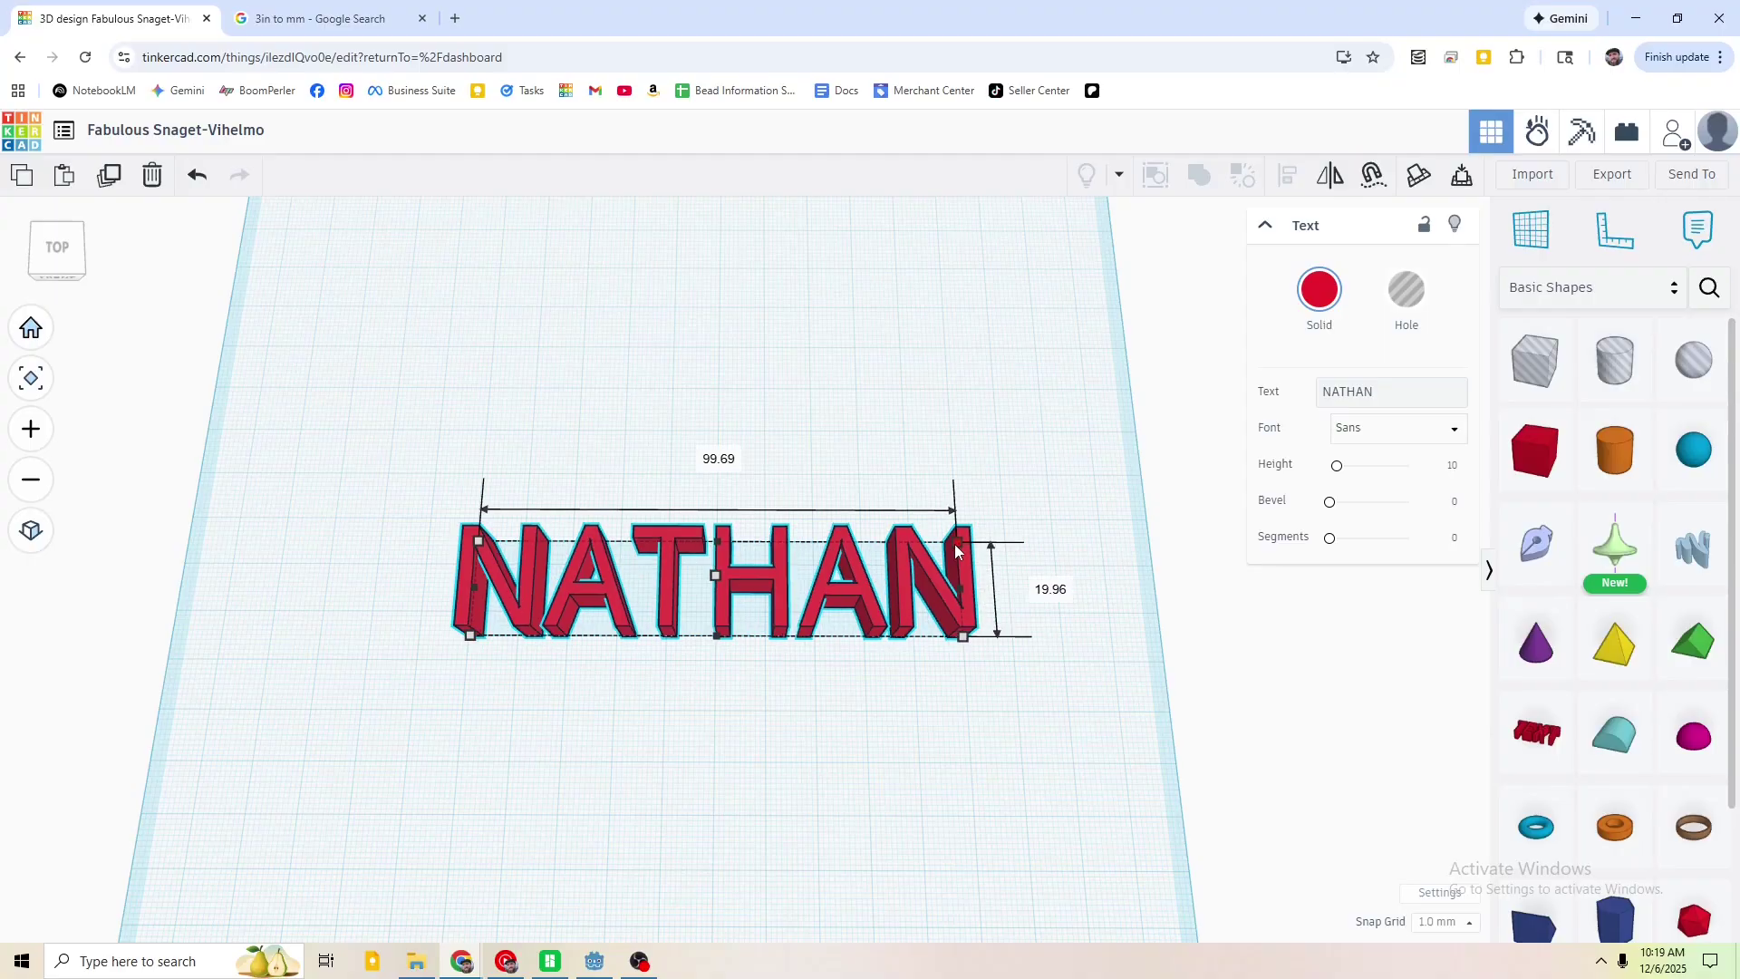
key("ctrl+z")
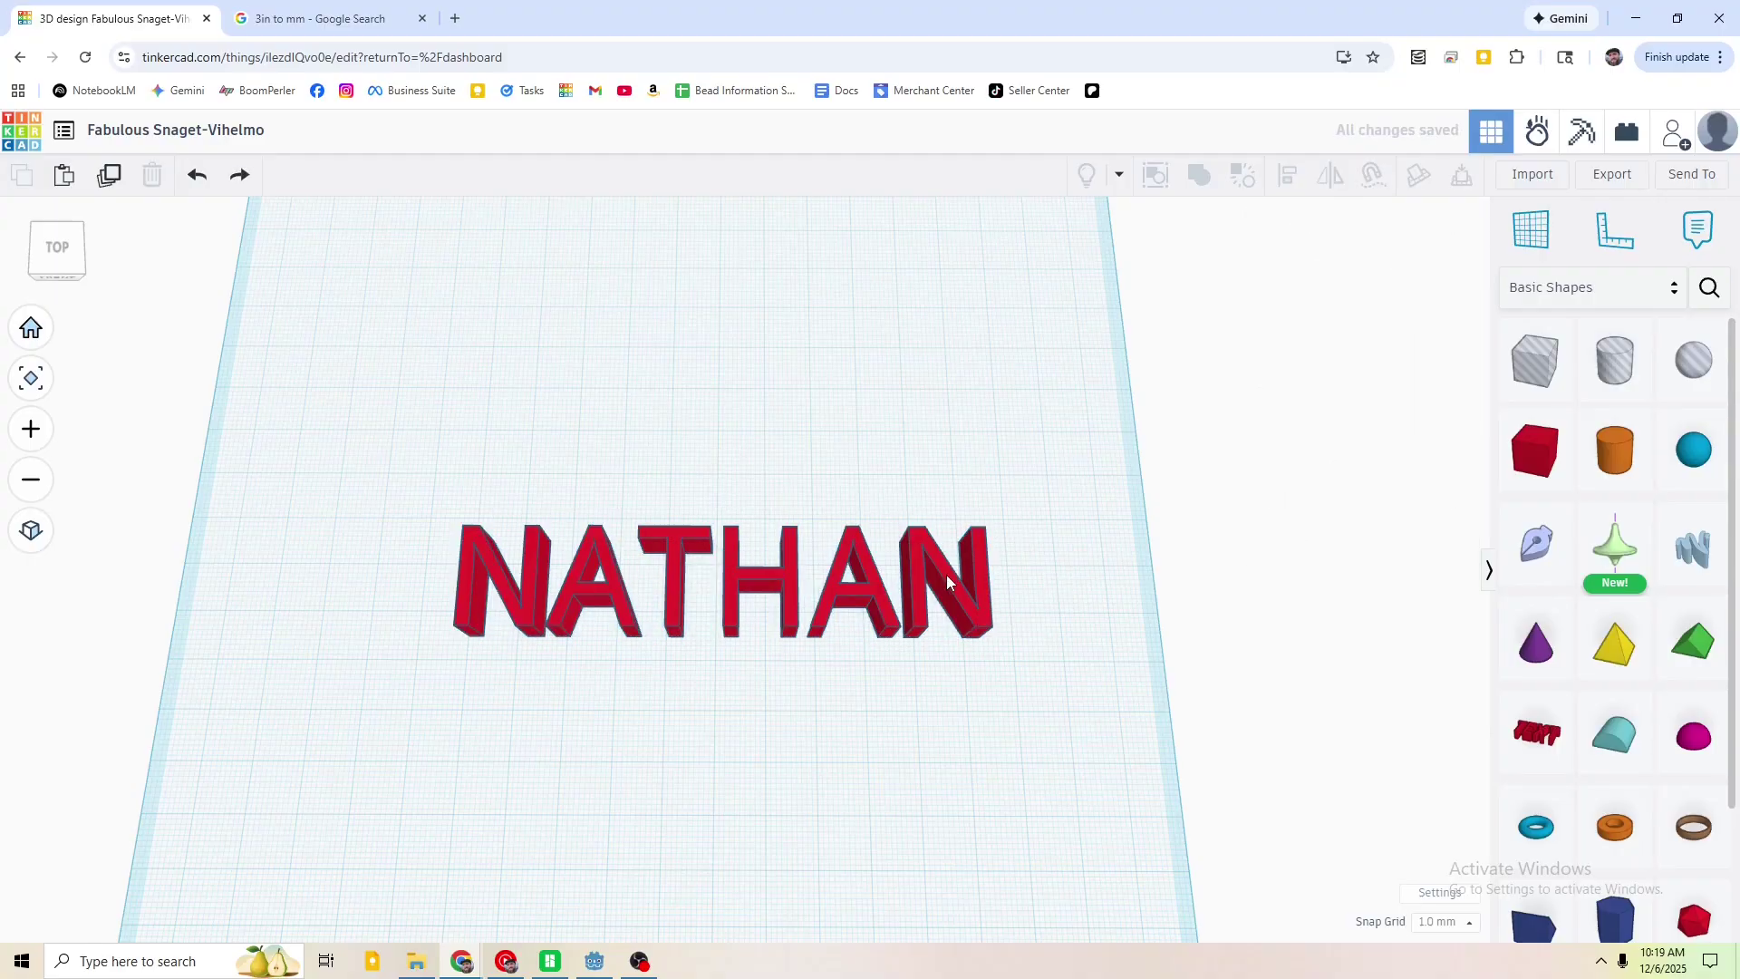
- Shrink the name text's footprint from its back corner to about 12 mm deep
mouse_move(975, 544)
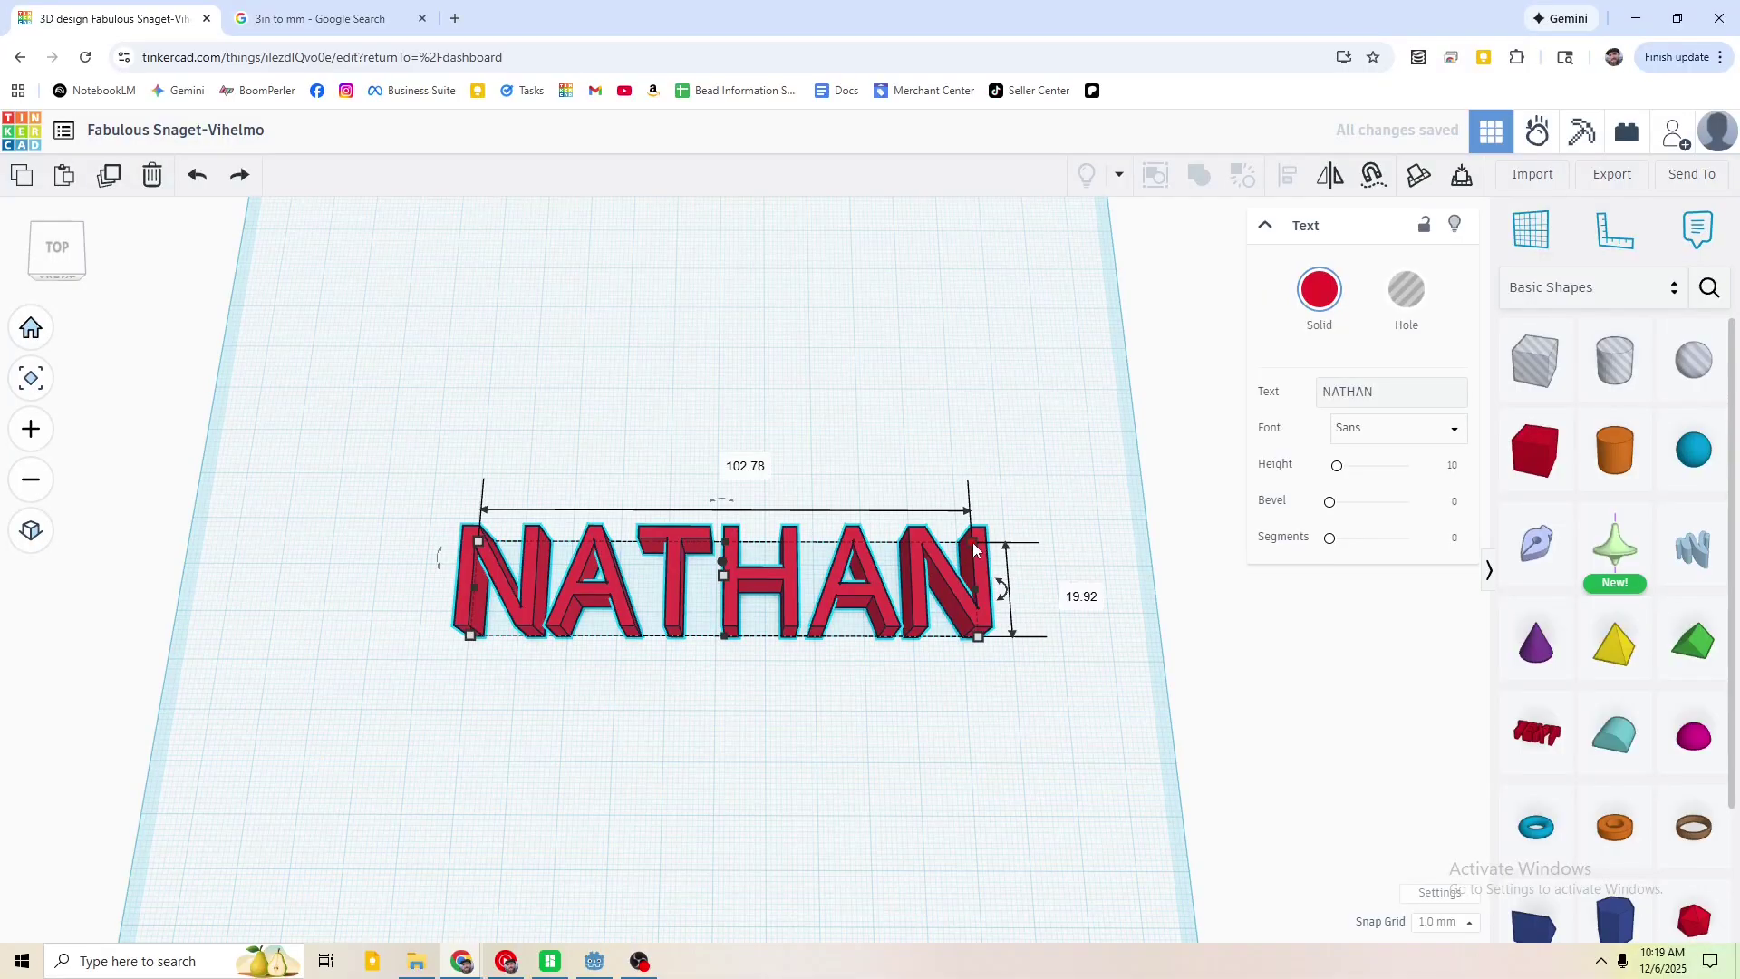
left_click_drag(974, 546, 791, 585)
left_click(770, 486)
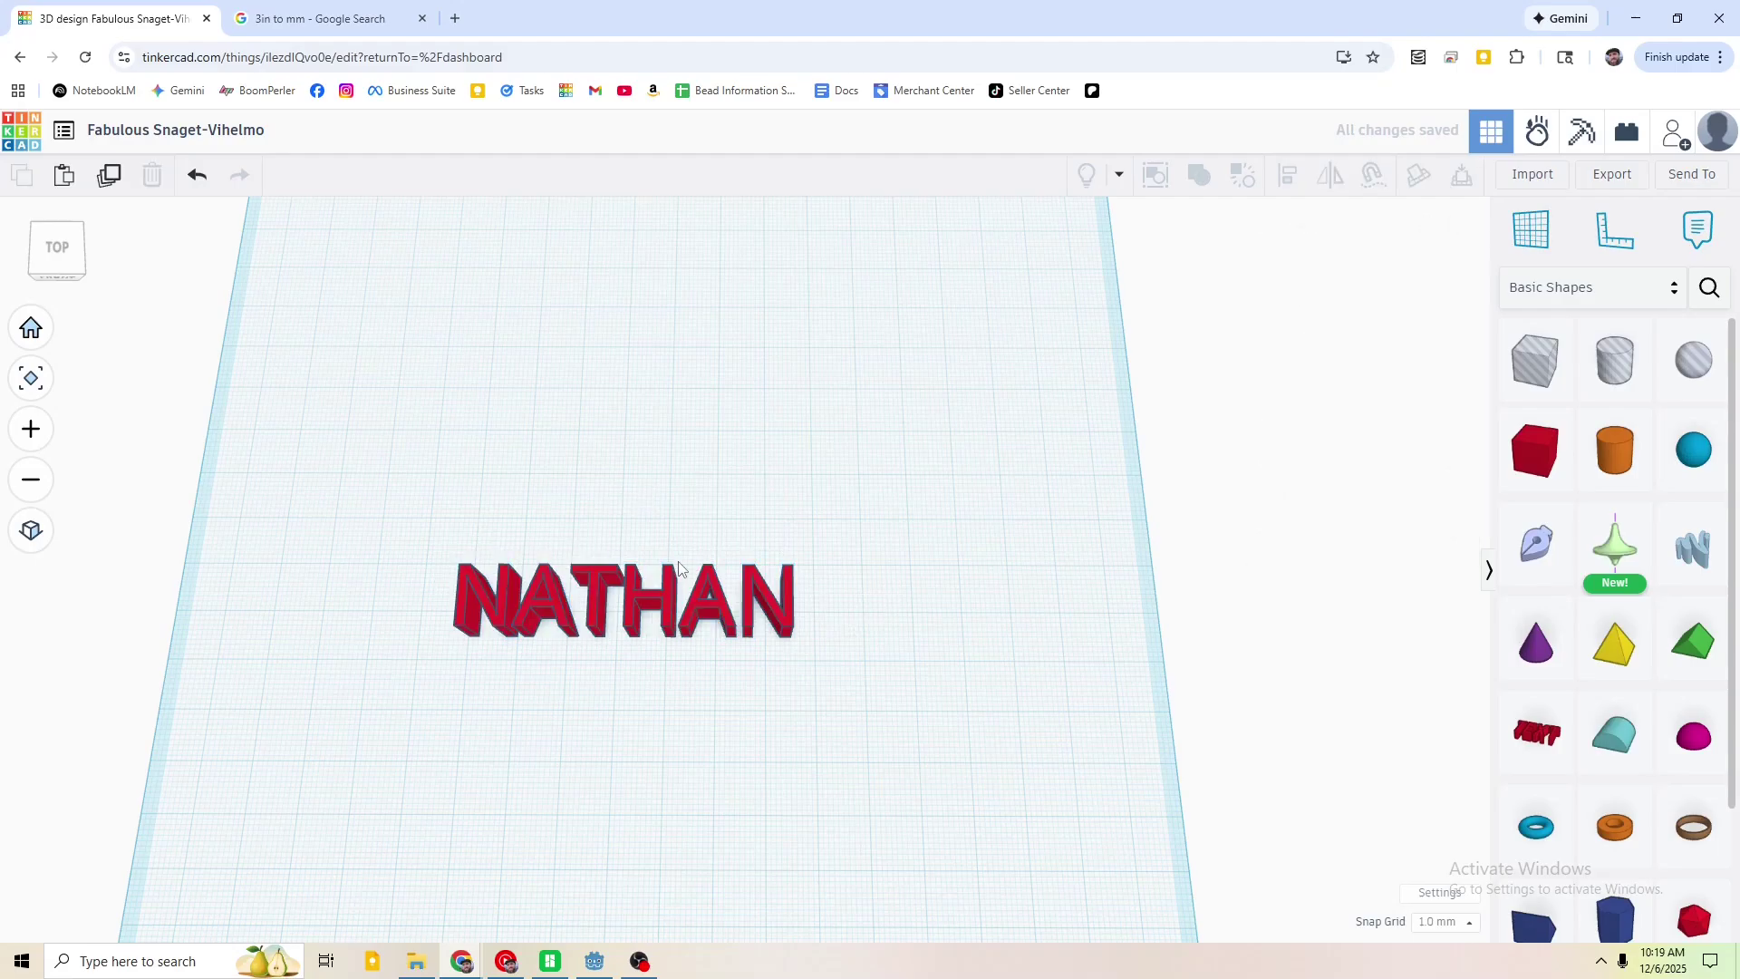
right_click_drag(678, 562, 683, 516)
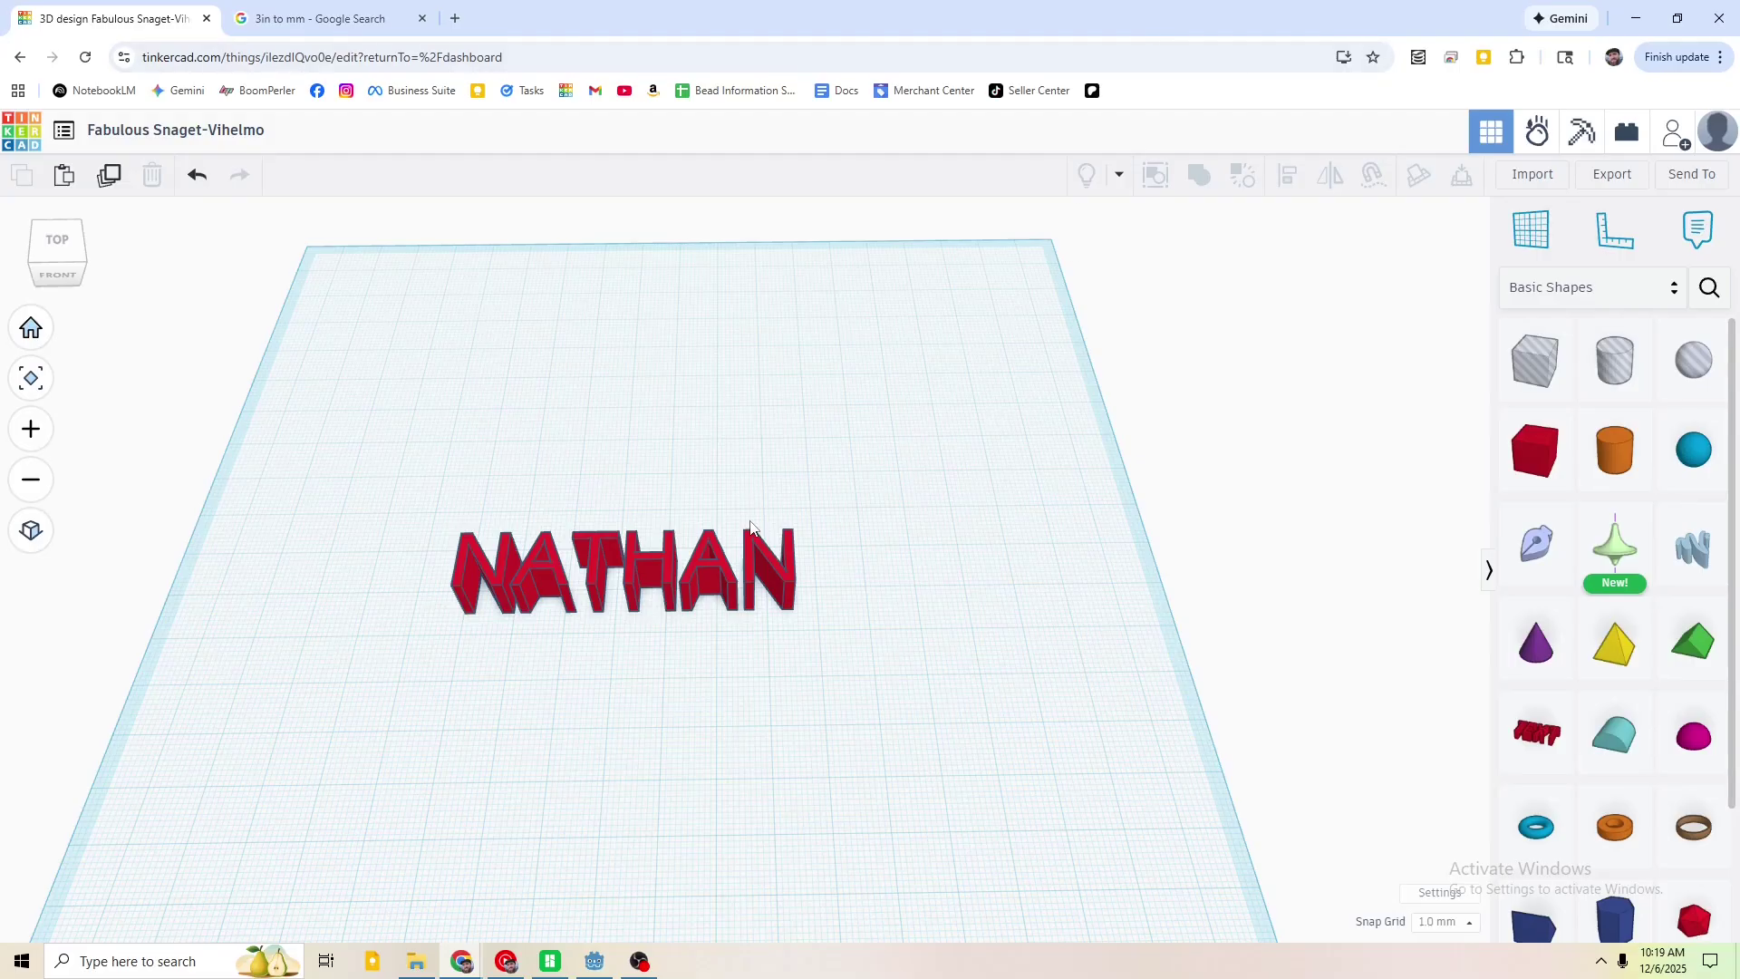
- Move the name text farther back and across to the middle of the workplane
left_click_drag(659, 572, 809, 492)
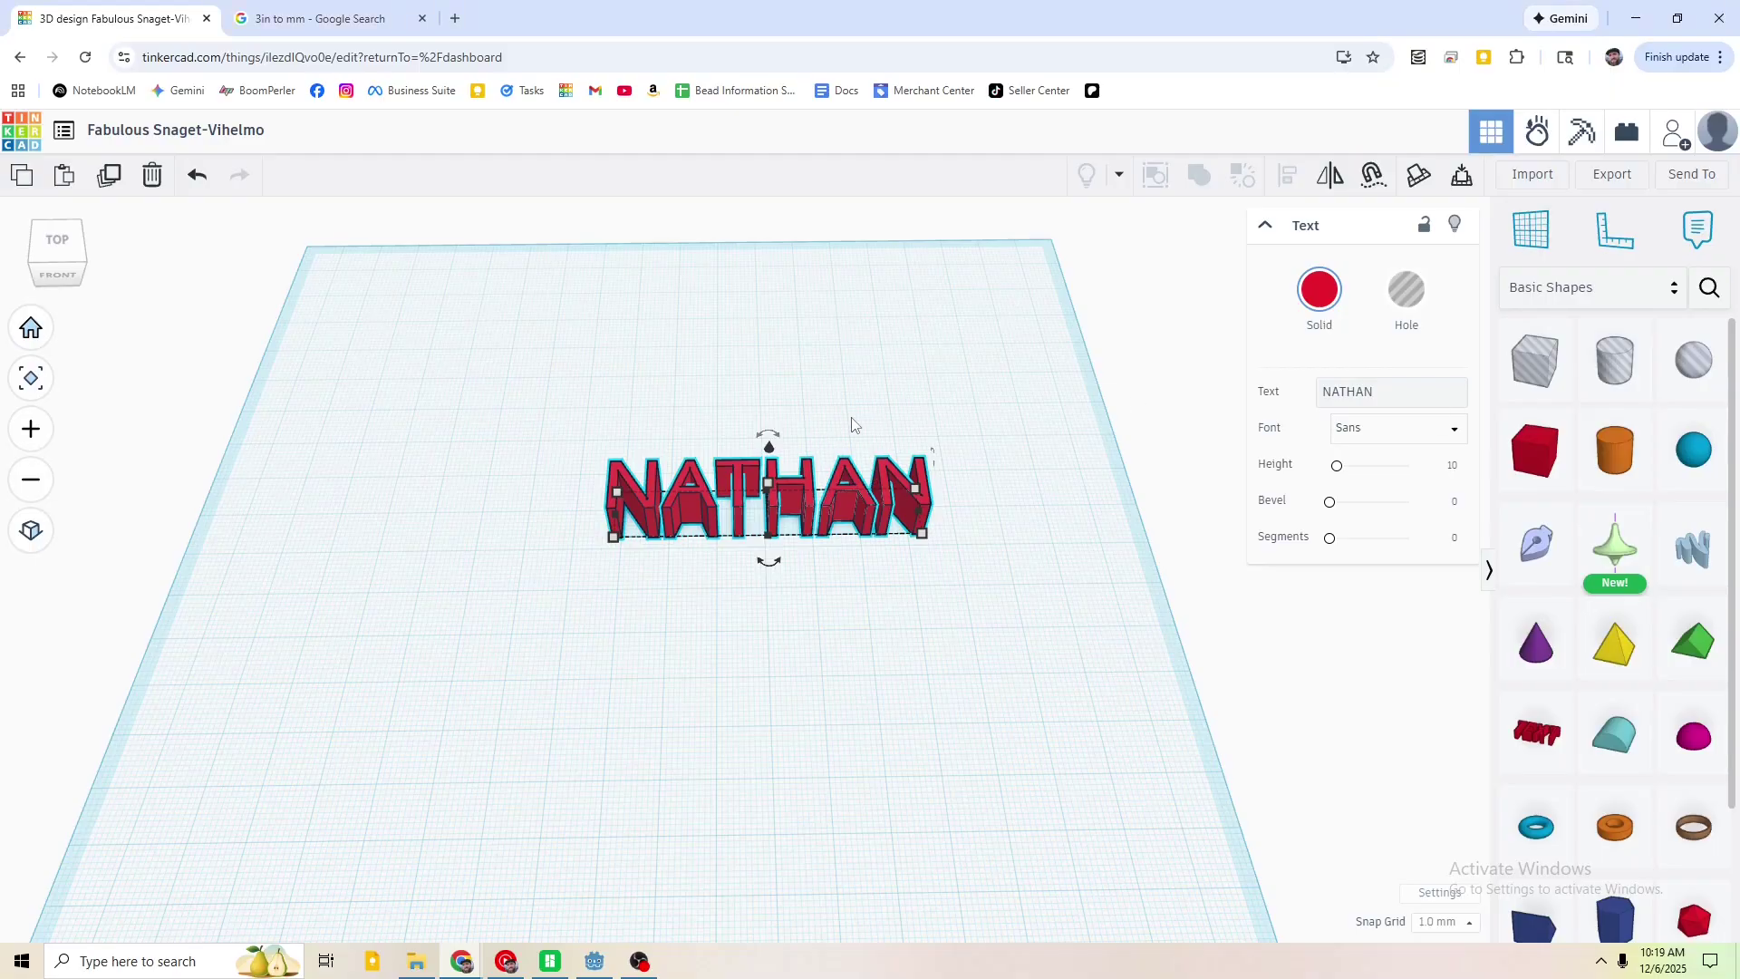
right_click_drag(851, 419, 860, 530)
left_click(874, 393)
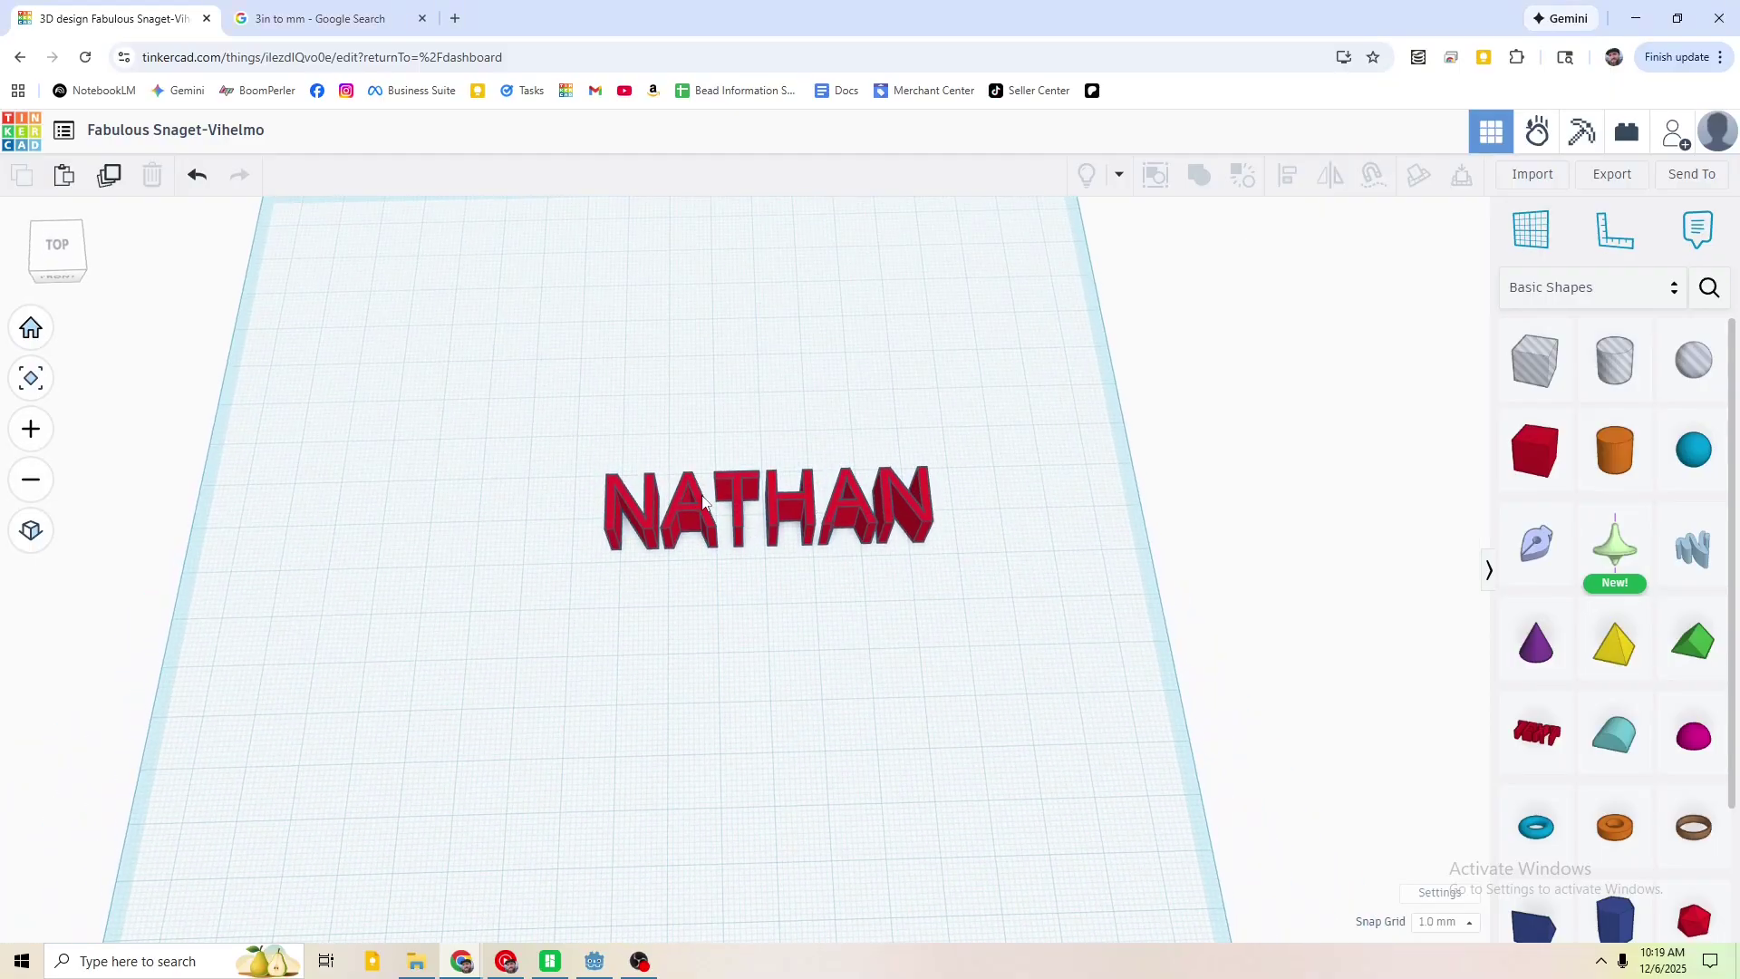
scroll(858, 610, "up", 3)
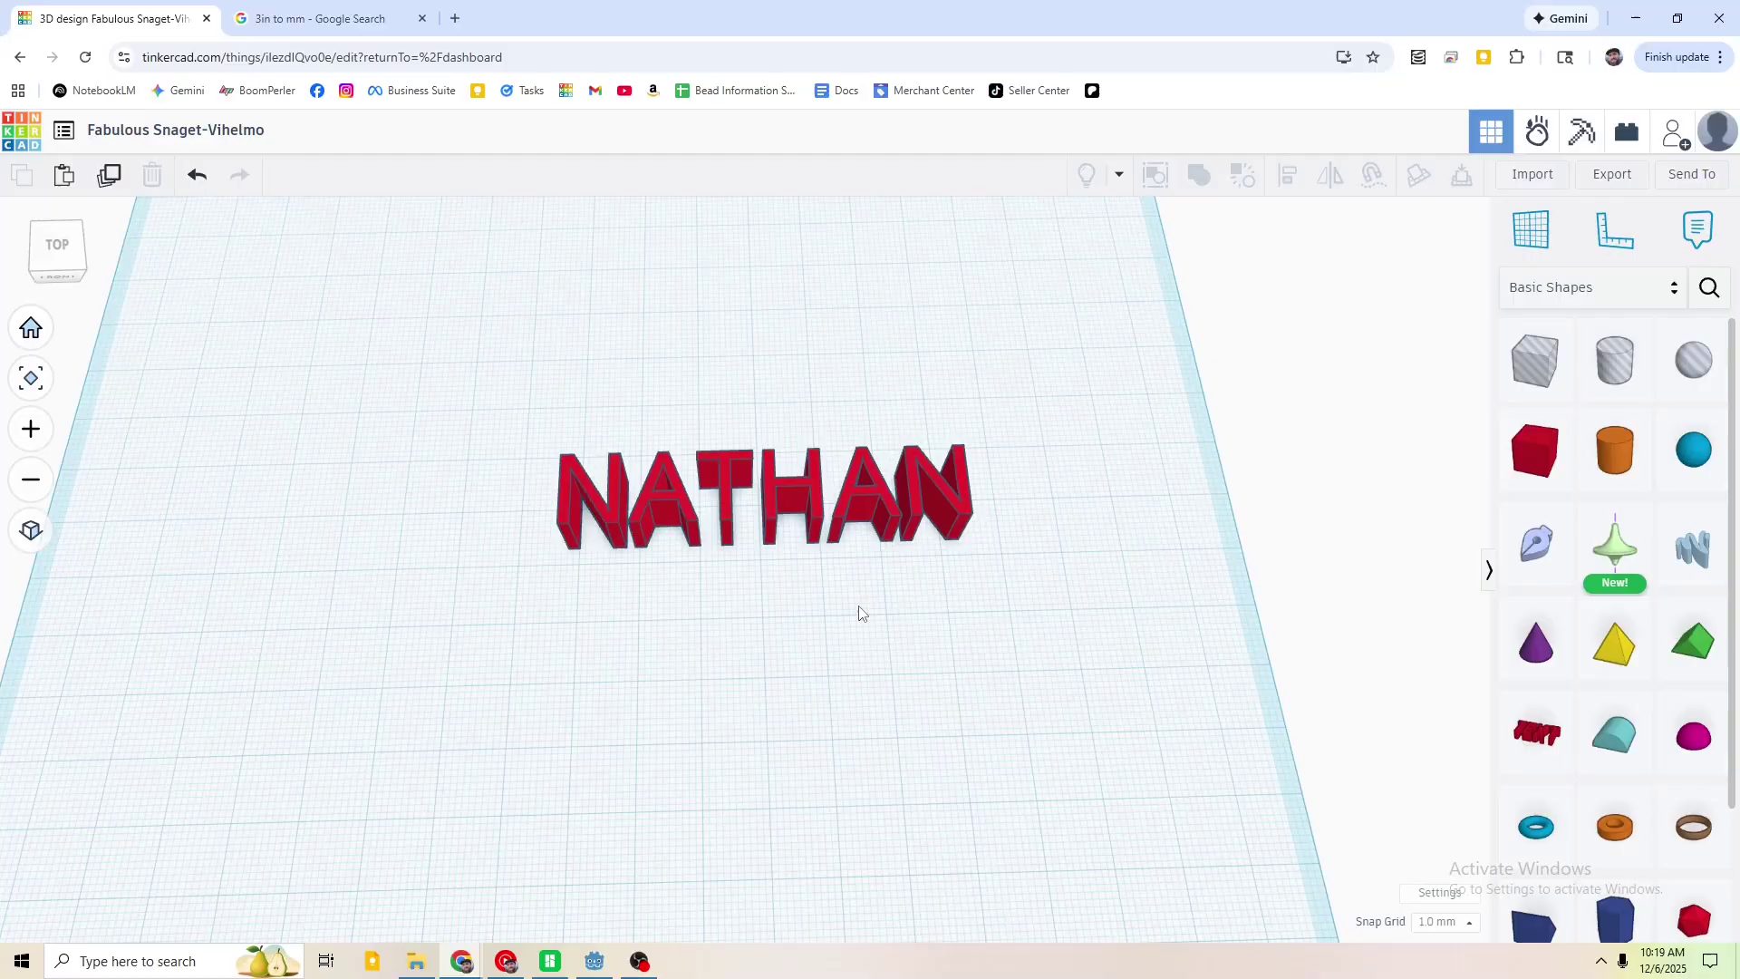
- Reduce the name text's vertical height to 3 mm
left_click(775, 484)
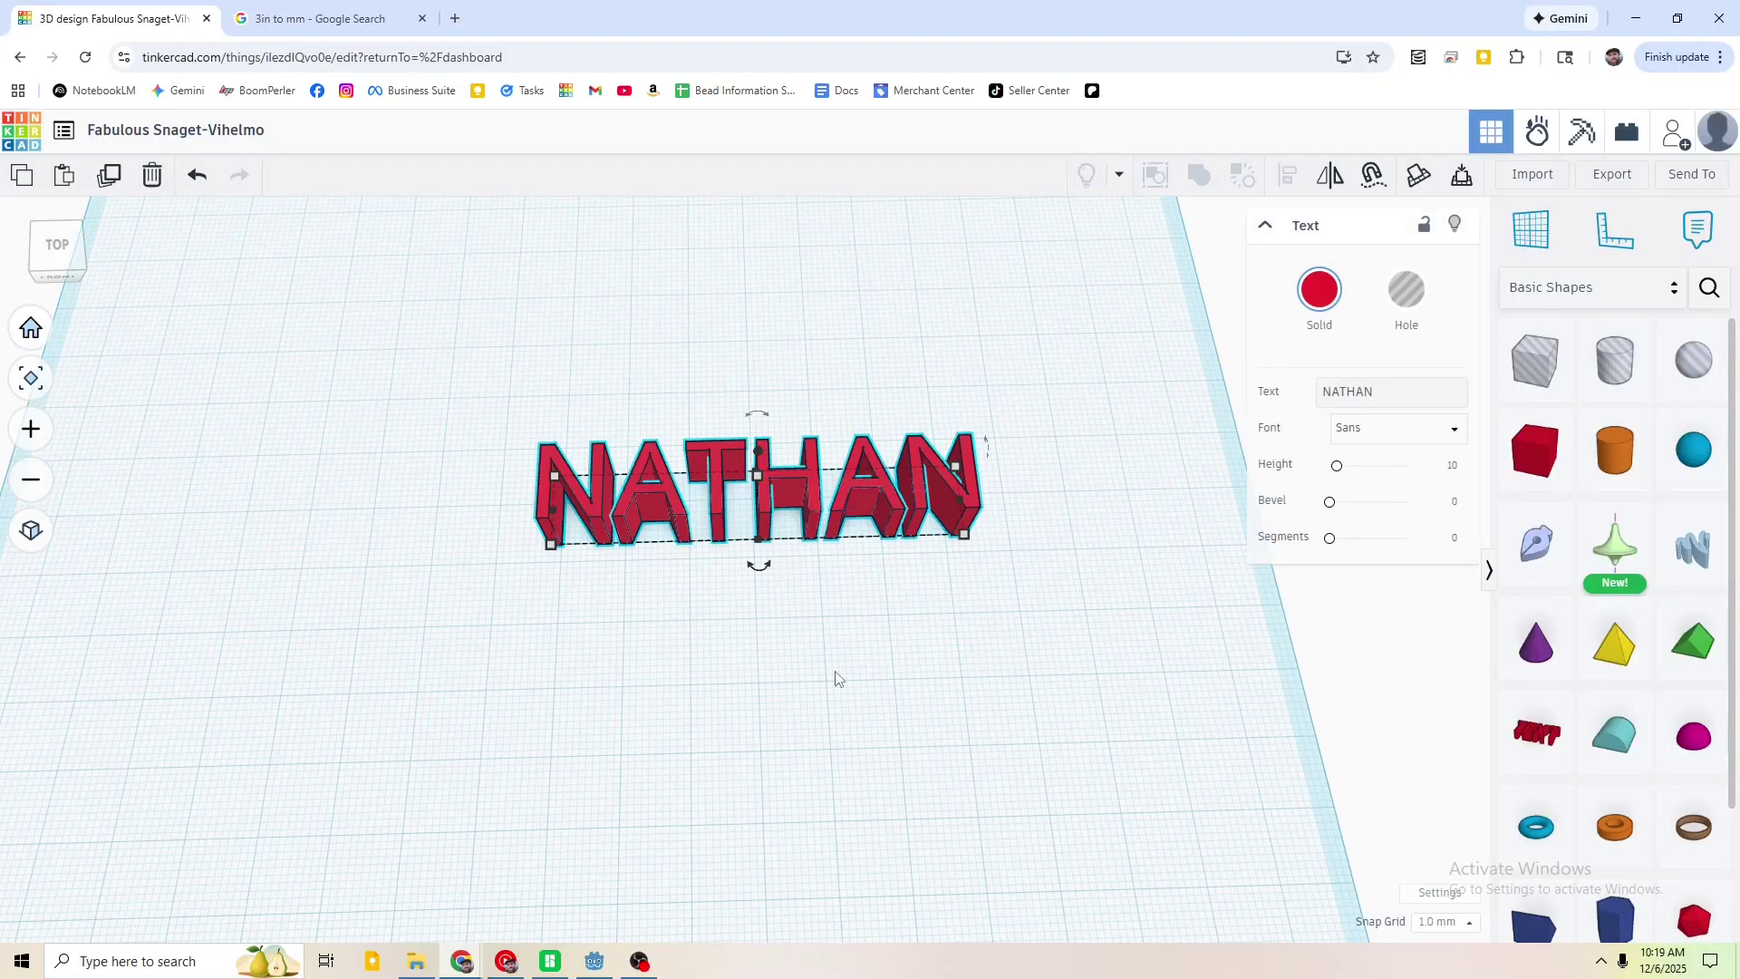
right_click_drag(831, 676, 928, 543)
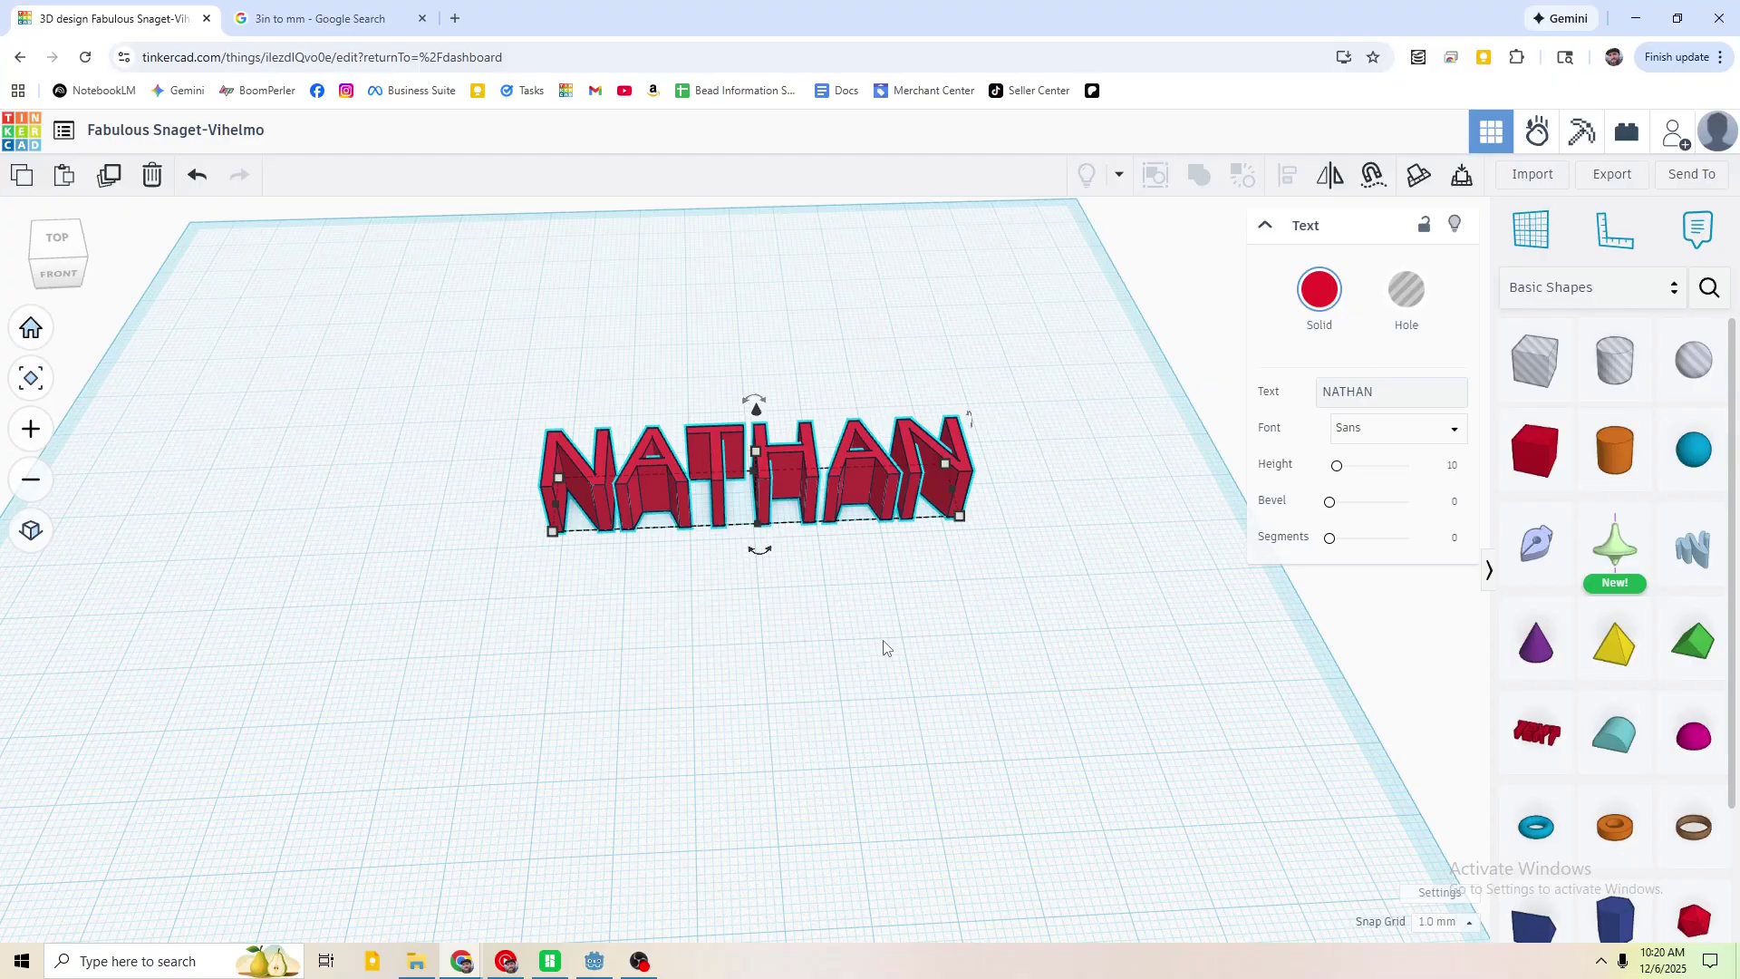
mouse_move(756, 464)
scroll(864, 524, "up", 2)
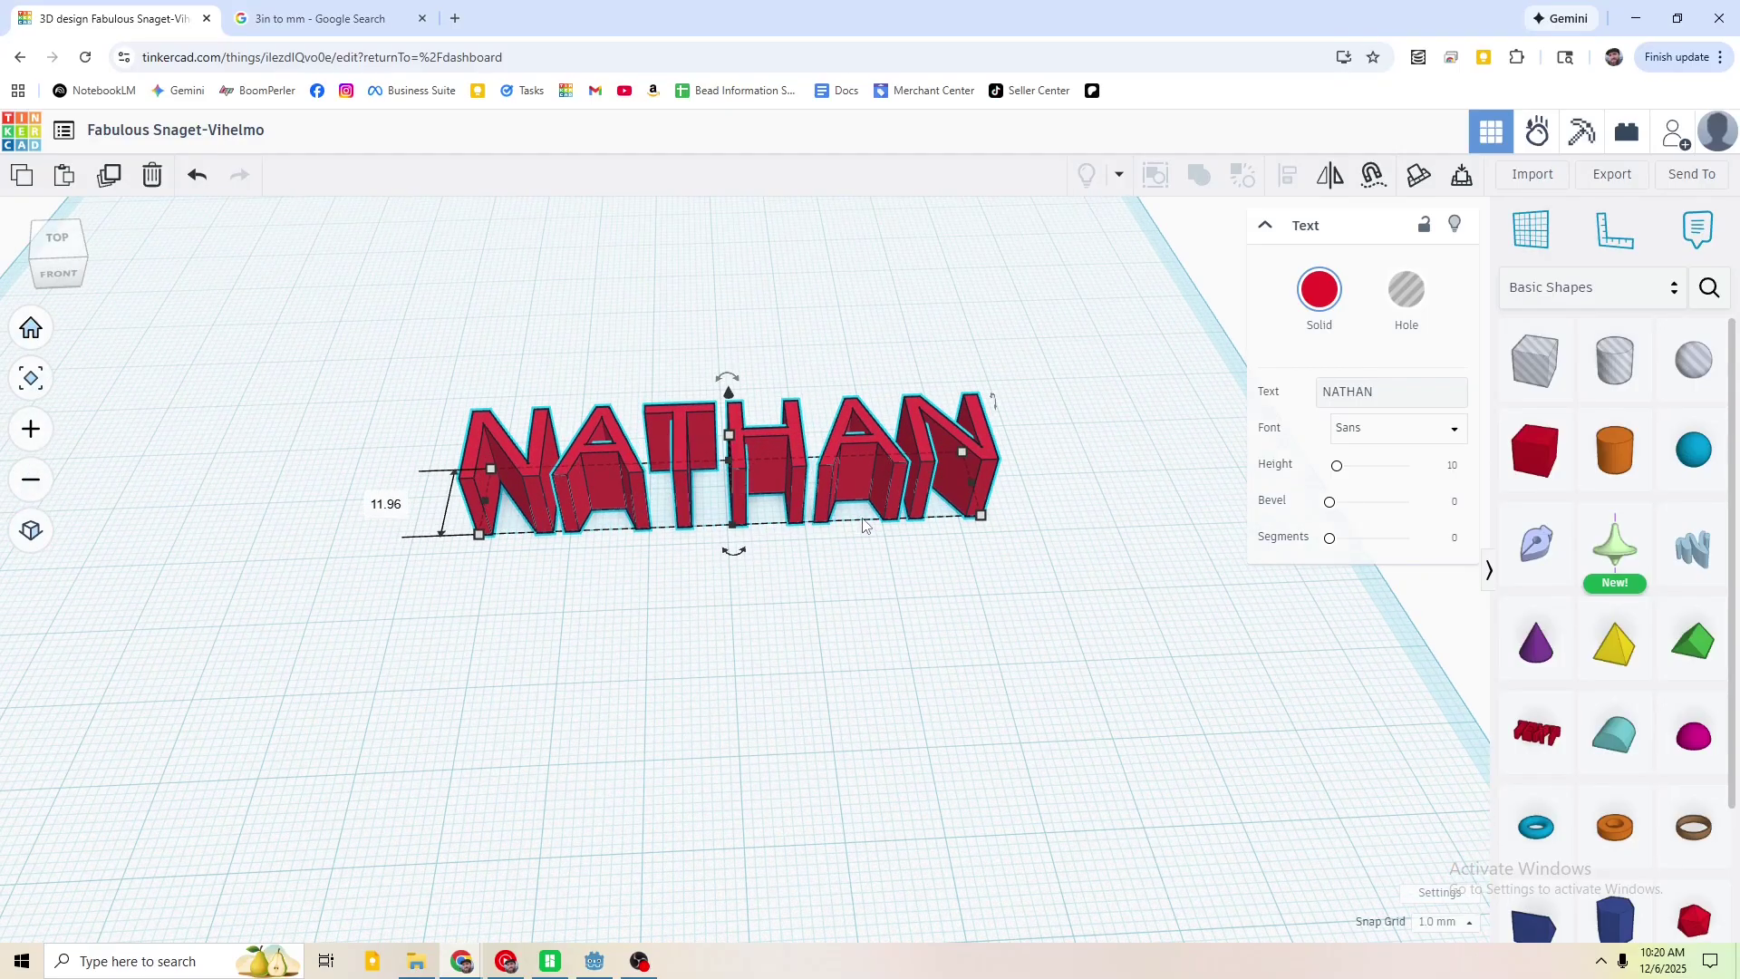
scroll(794, 521, "down", 3)
scroll(807, 547, "up", 4)
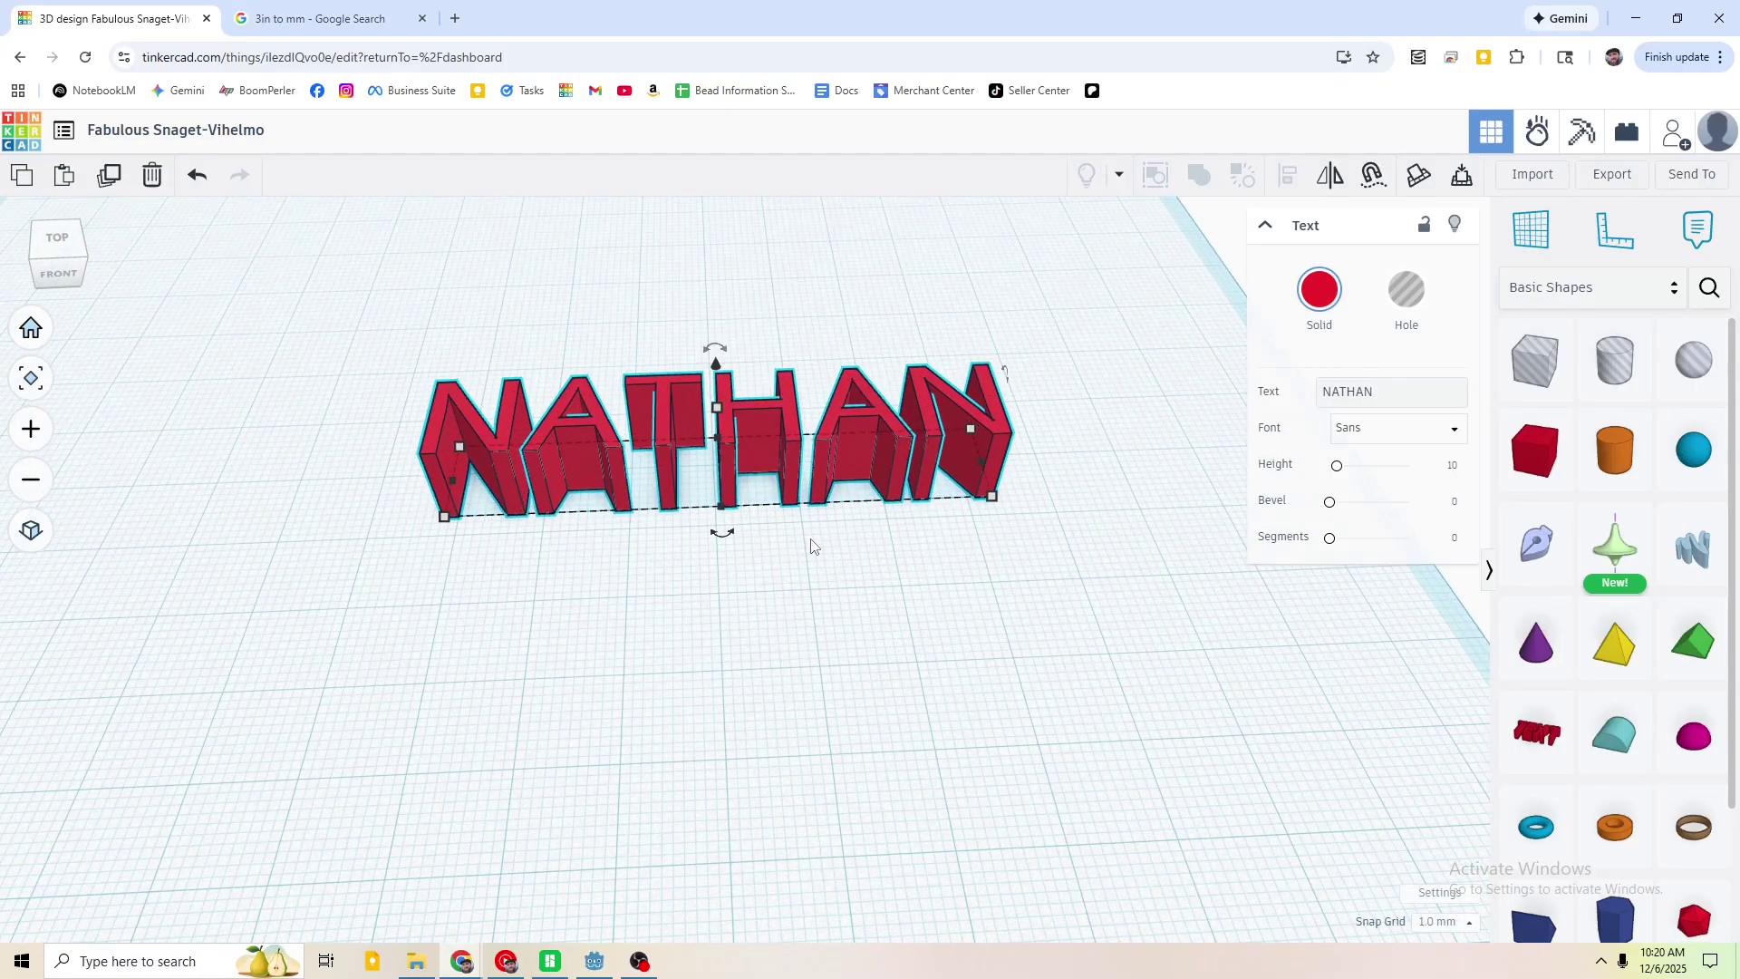
scroll(821, 562, "down", 2)
scroll(831, 578, "up", 3)
scroll(835, 574, "down", 3)
scroll(836, 569, "up", 3)
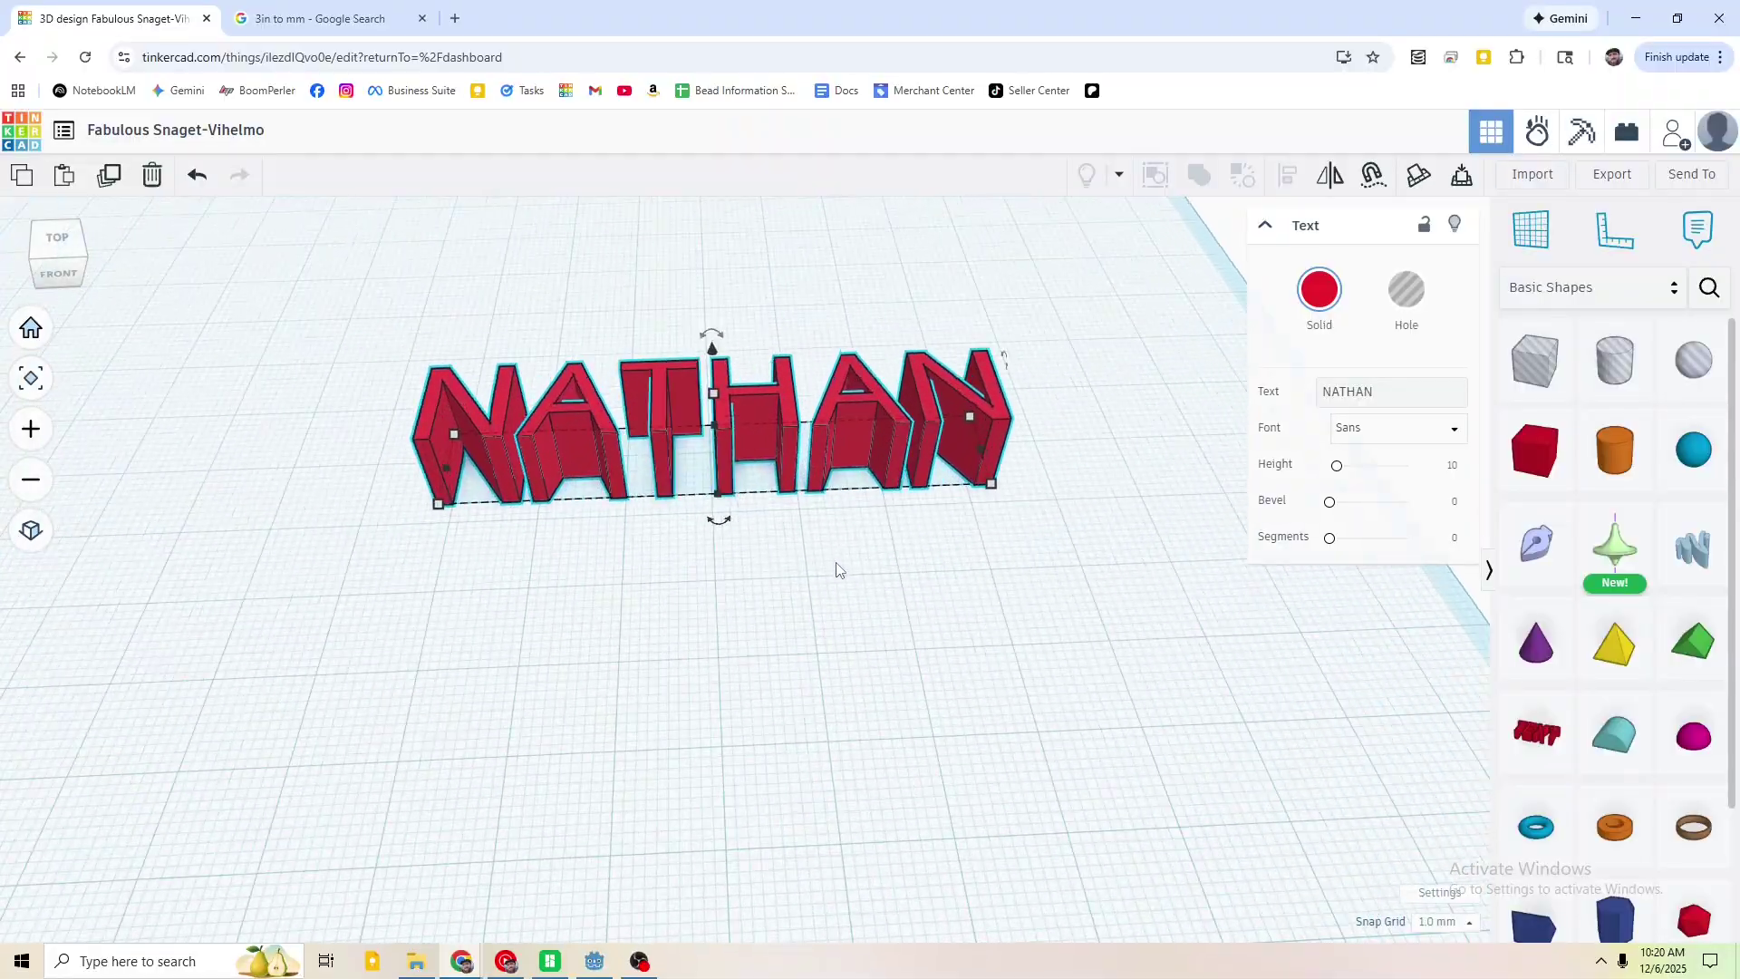
middle_click_drag(784, 551, 820, 614)
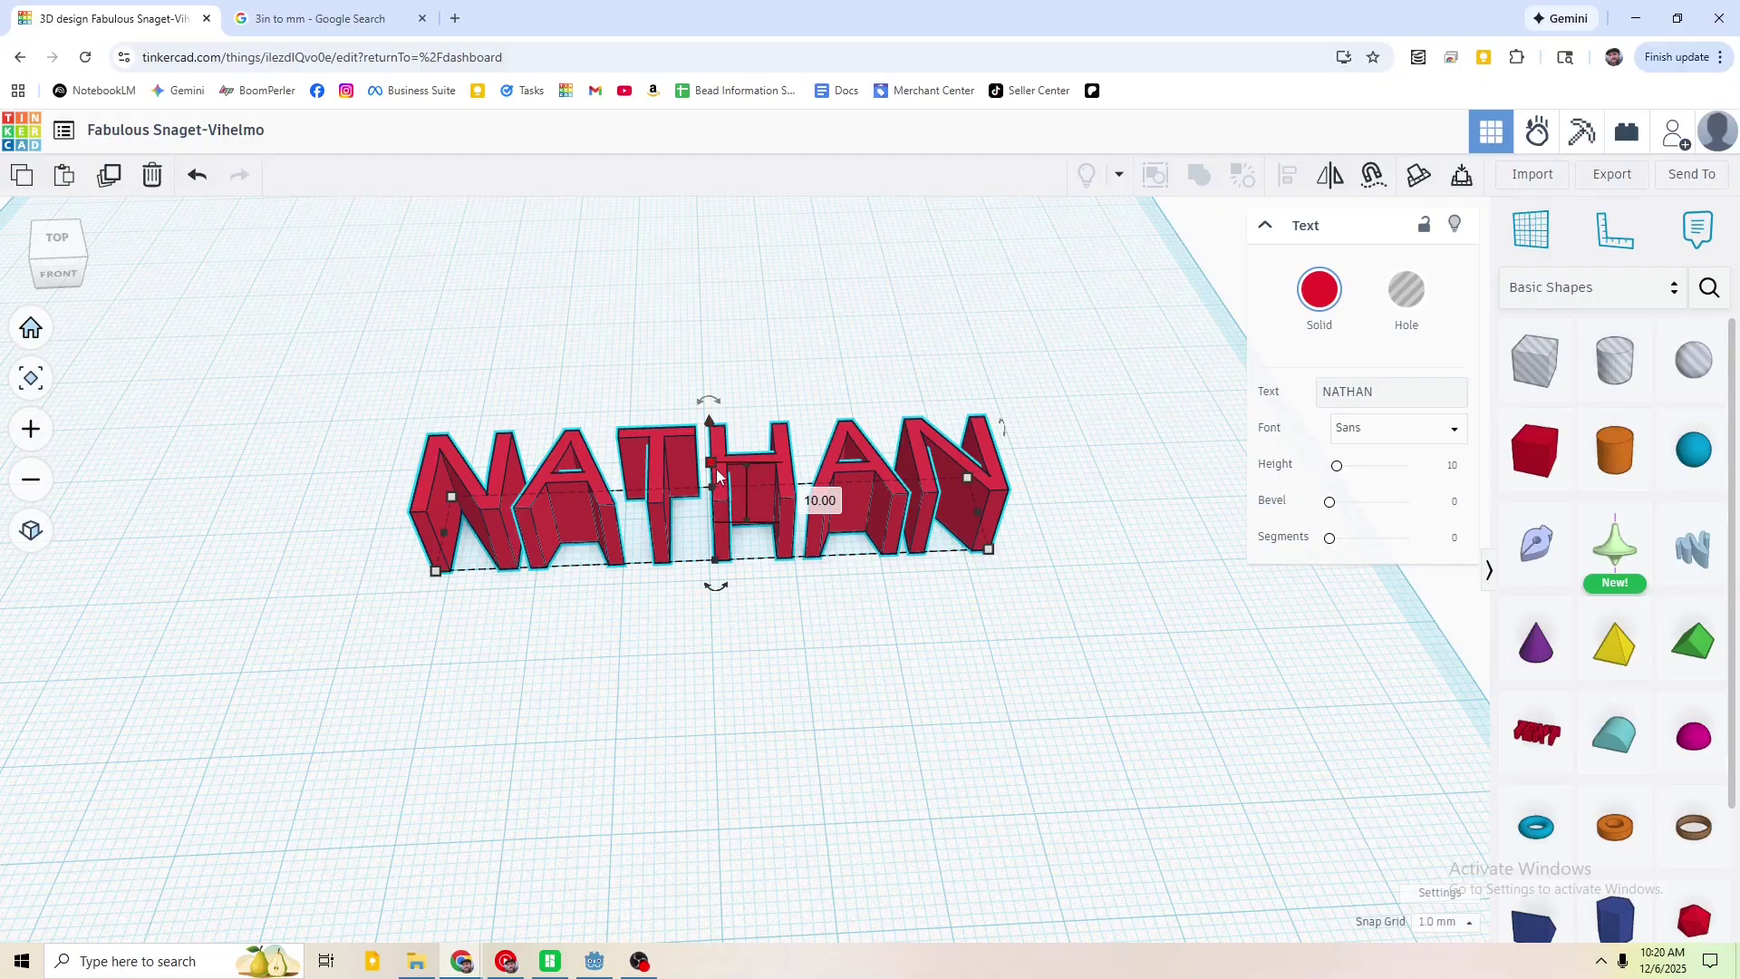
left_click_drag(717, 473, 721, 517)
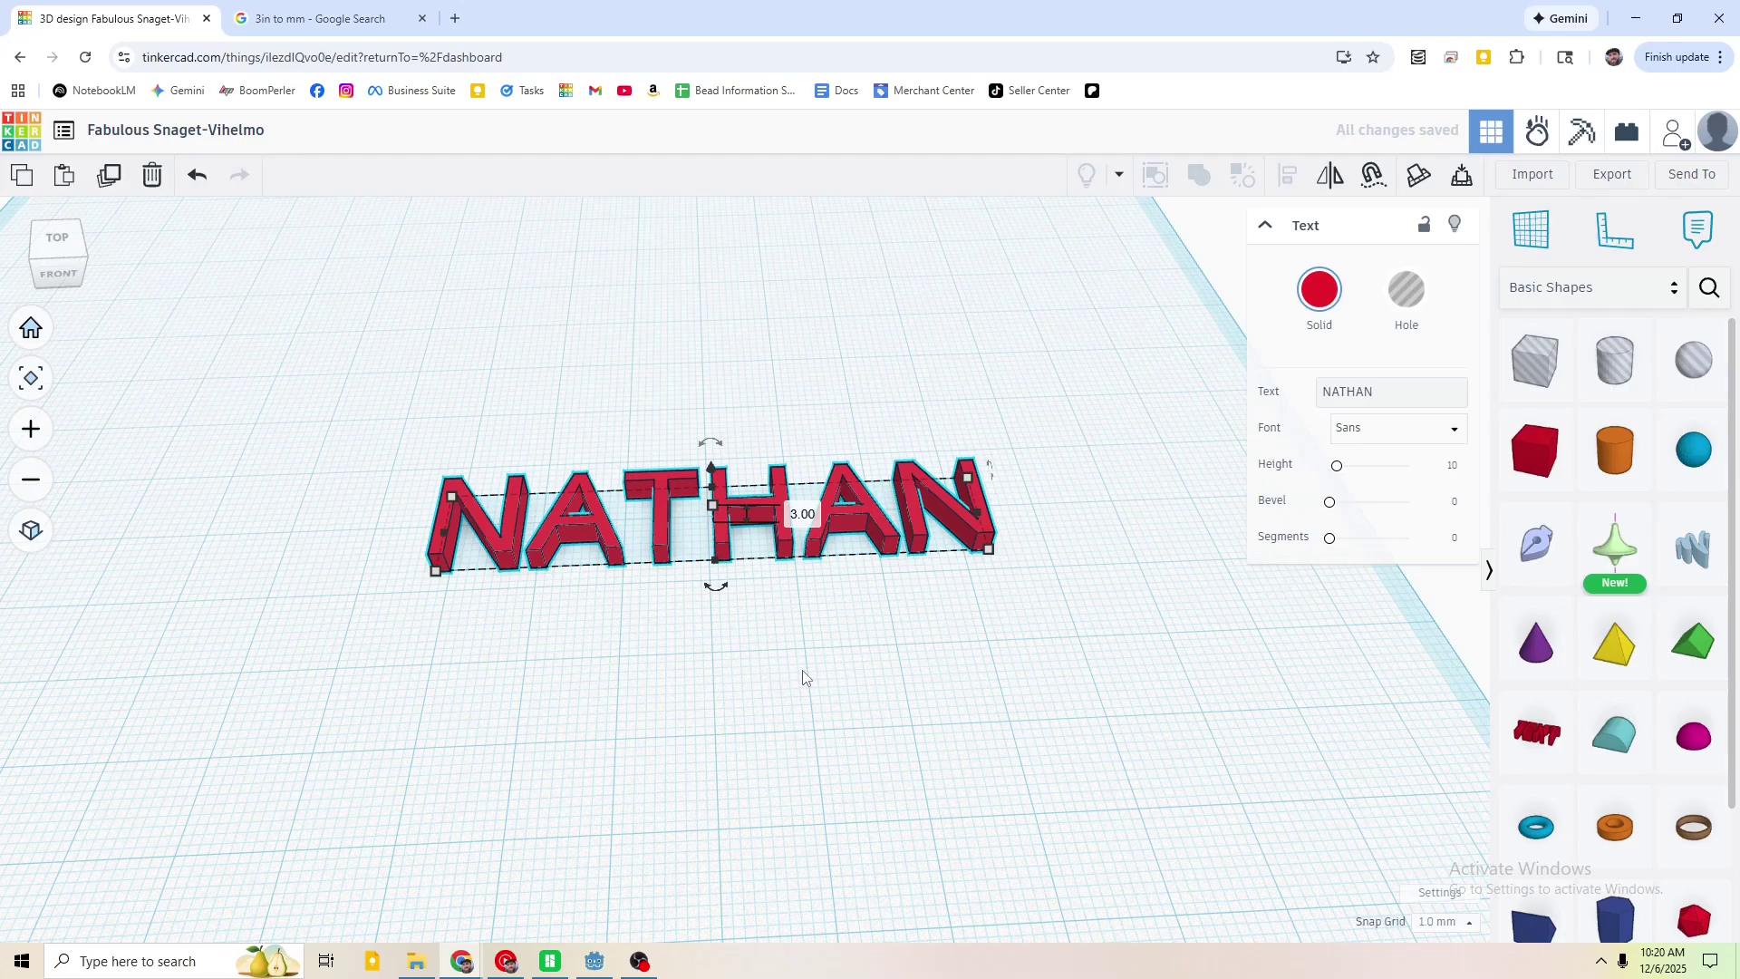
left_click(881, 709)
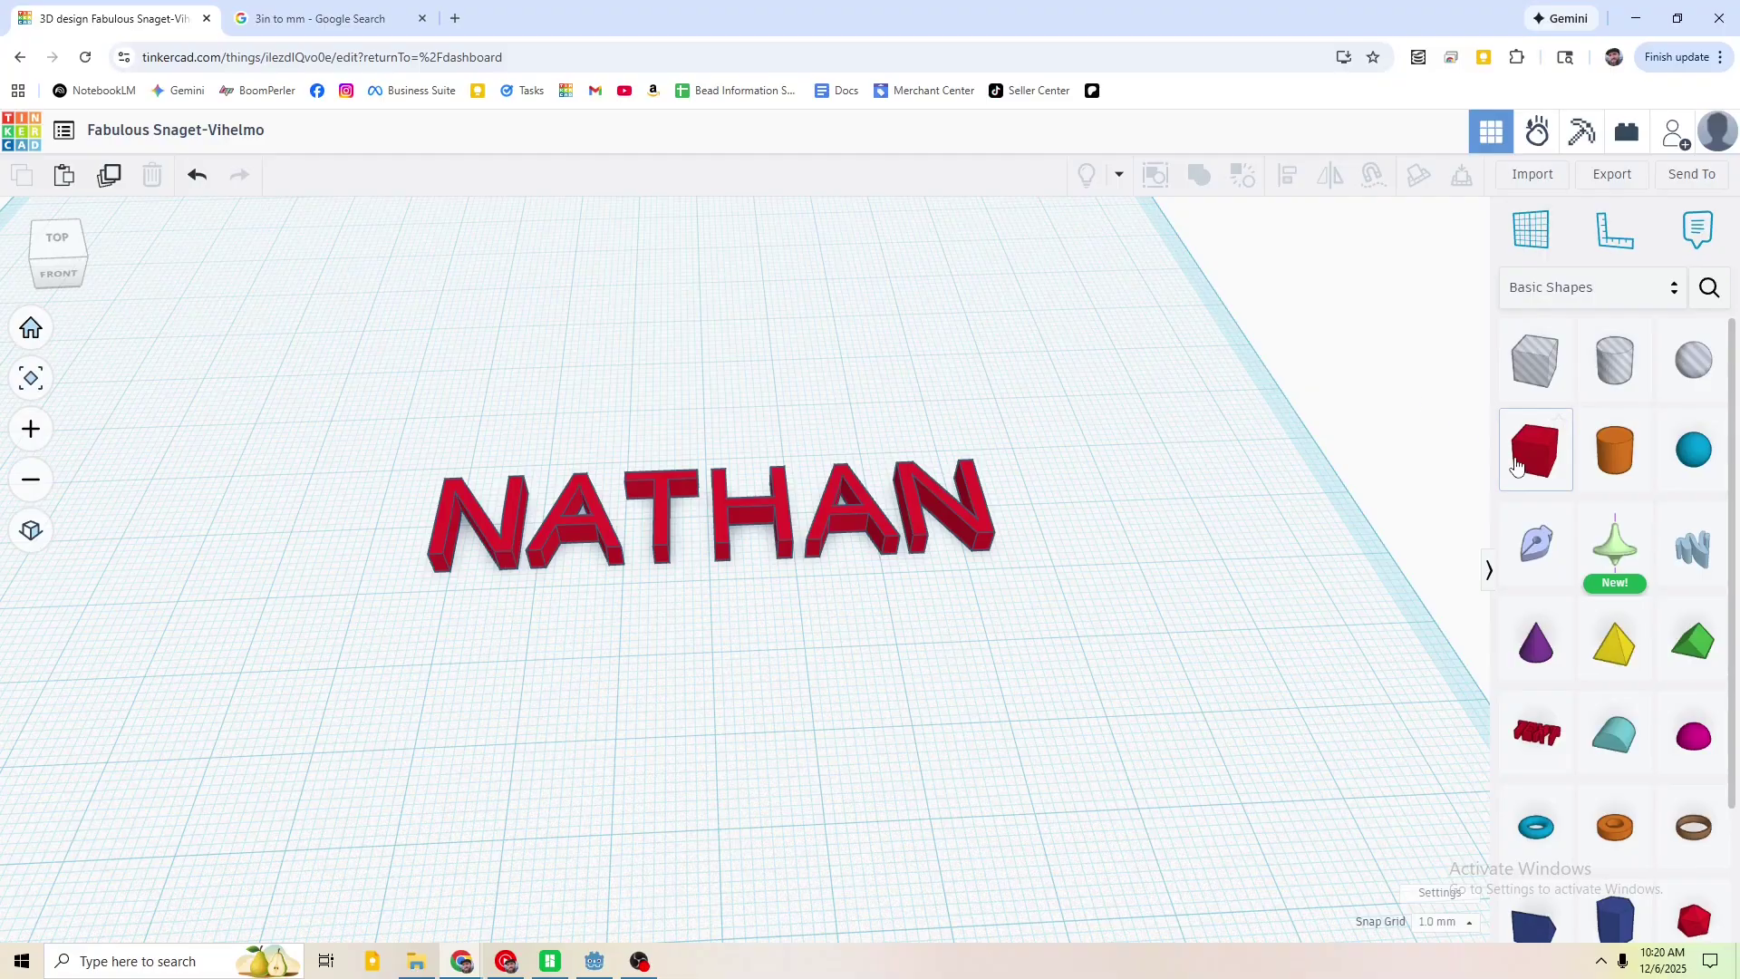
- Add a solid 20 mm Box to the workplane and position it just behind the name text
left_click_drag(1530, 468, 781, 545)
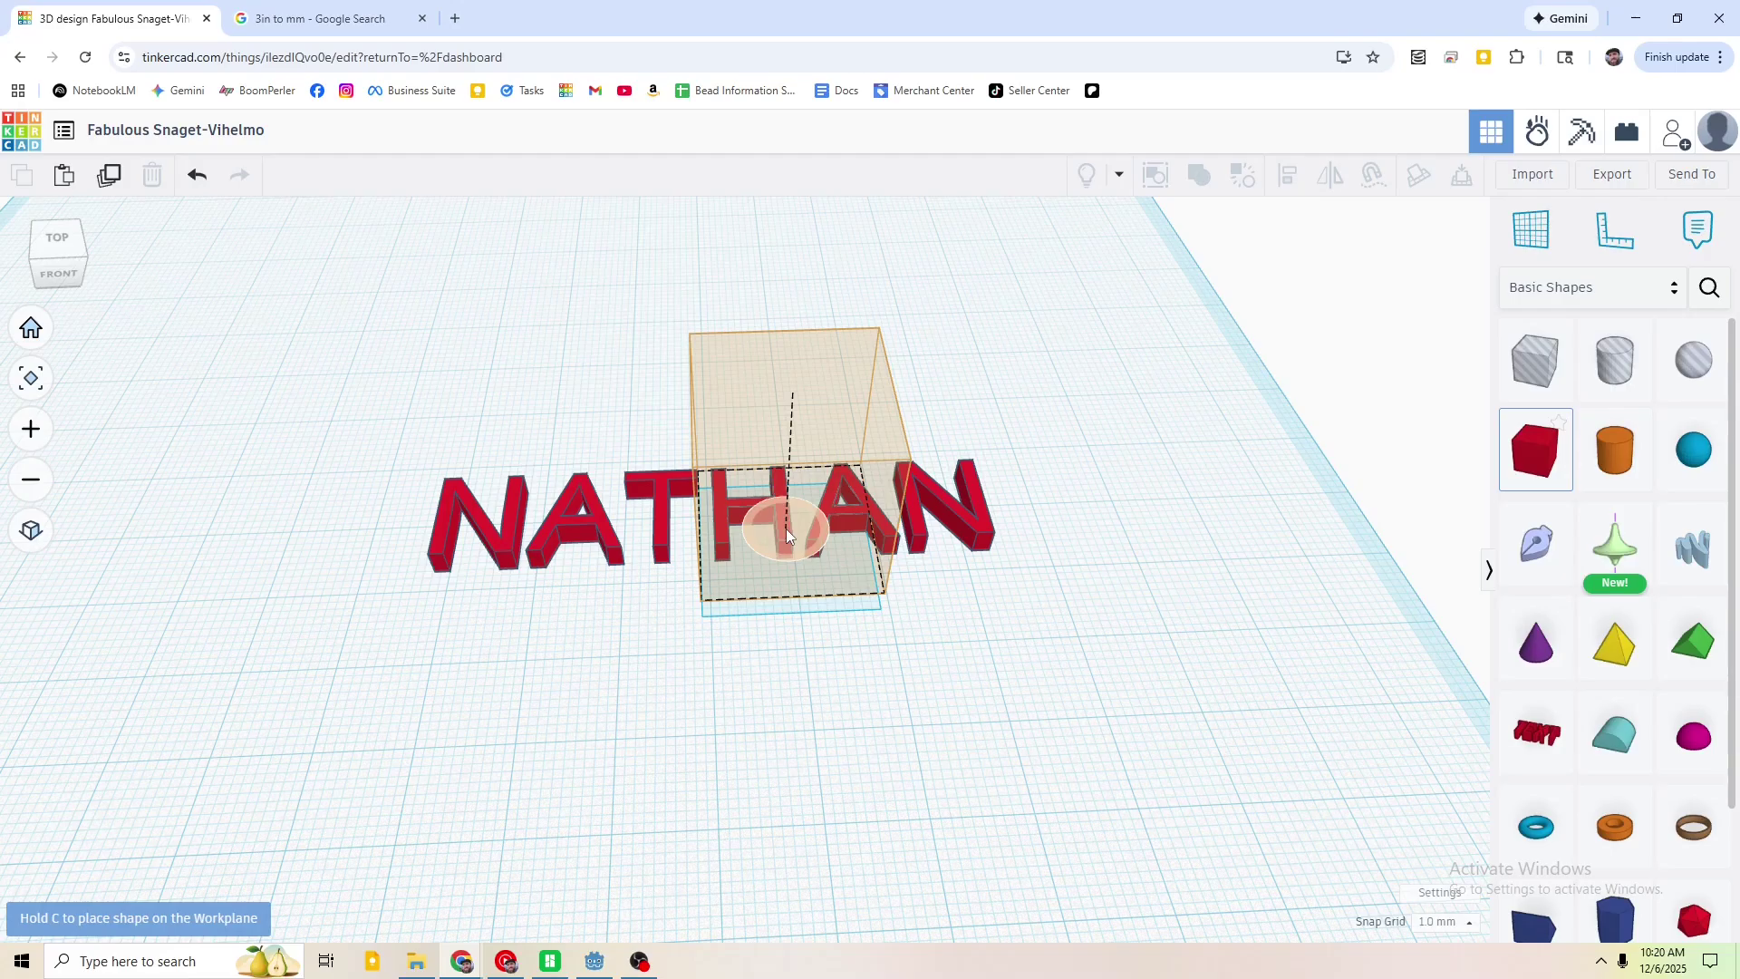
left_click_drag(786, 531, 705, 428)
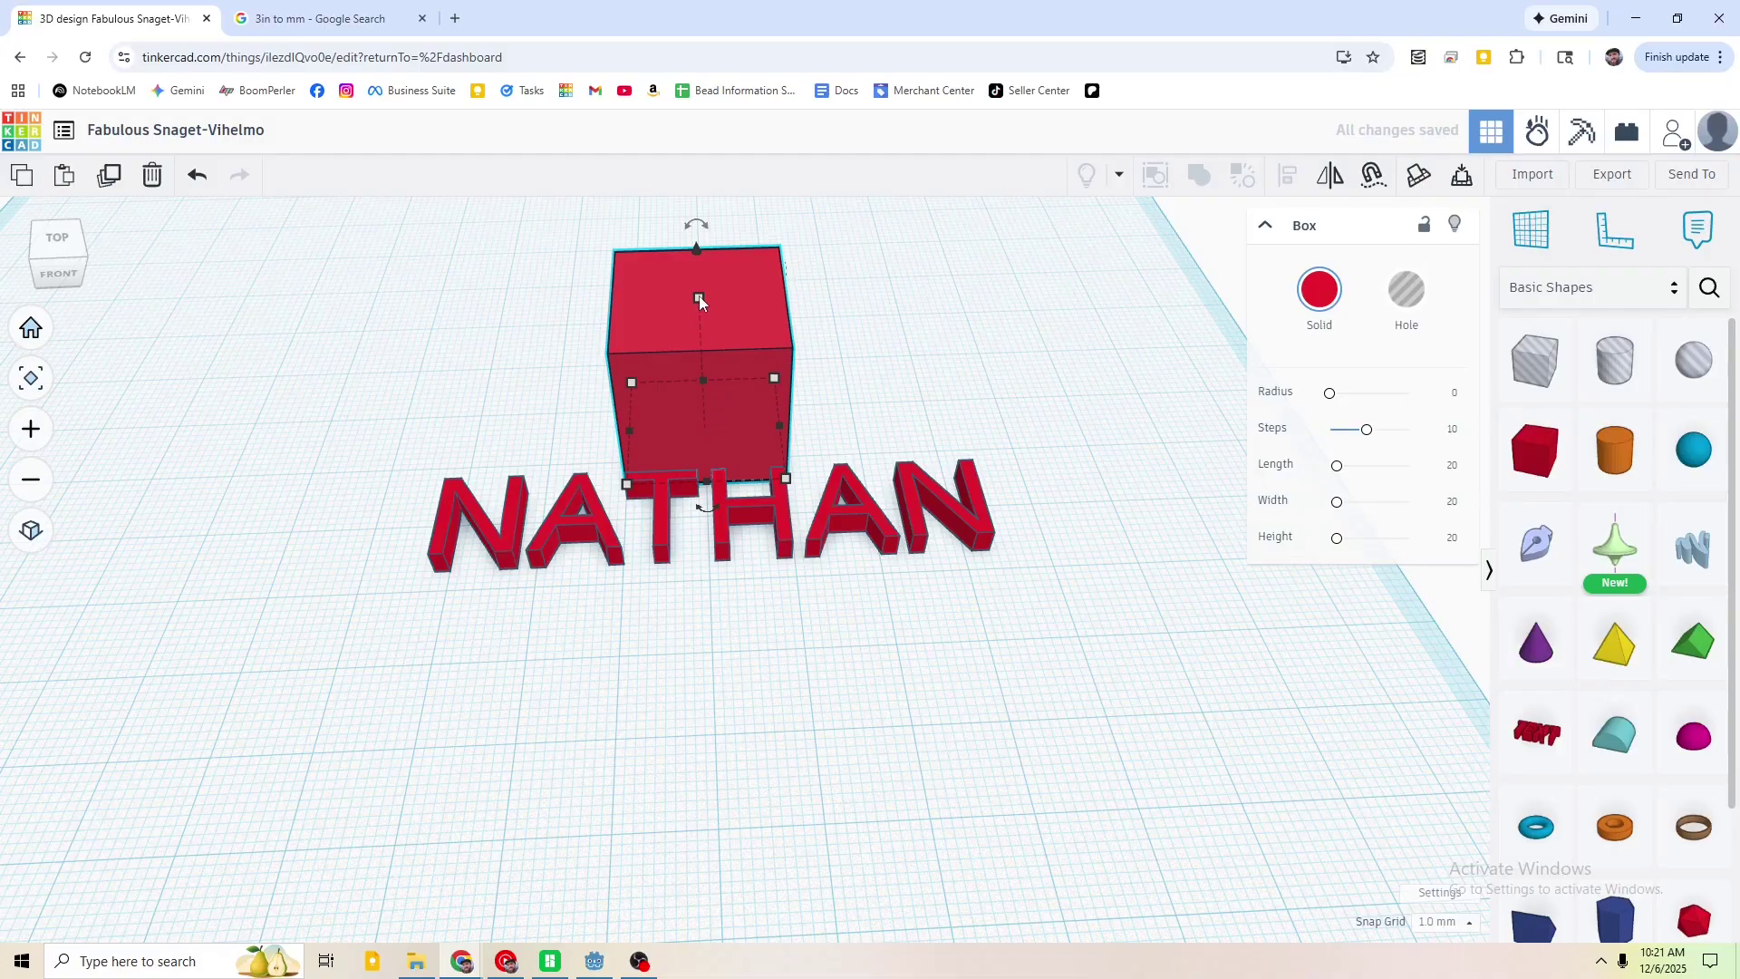
mouse_move(774, 377)
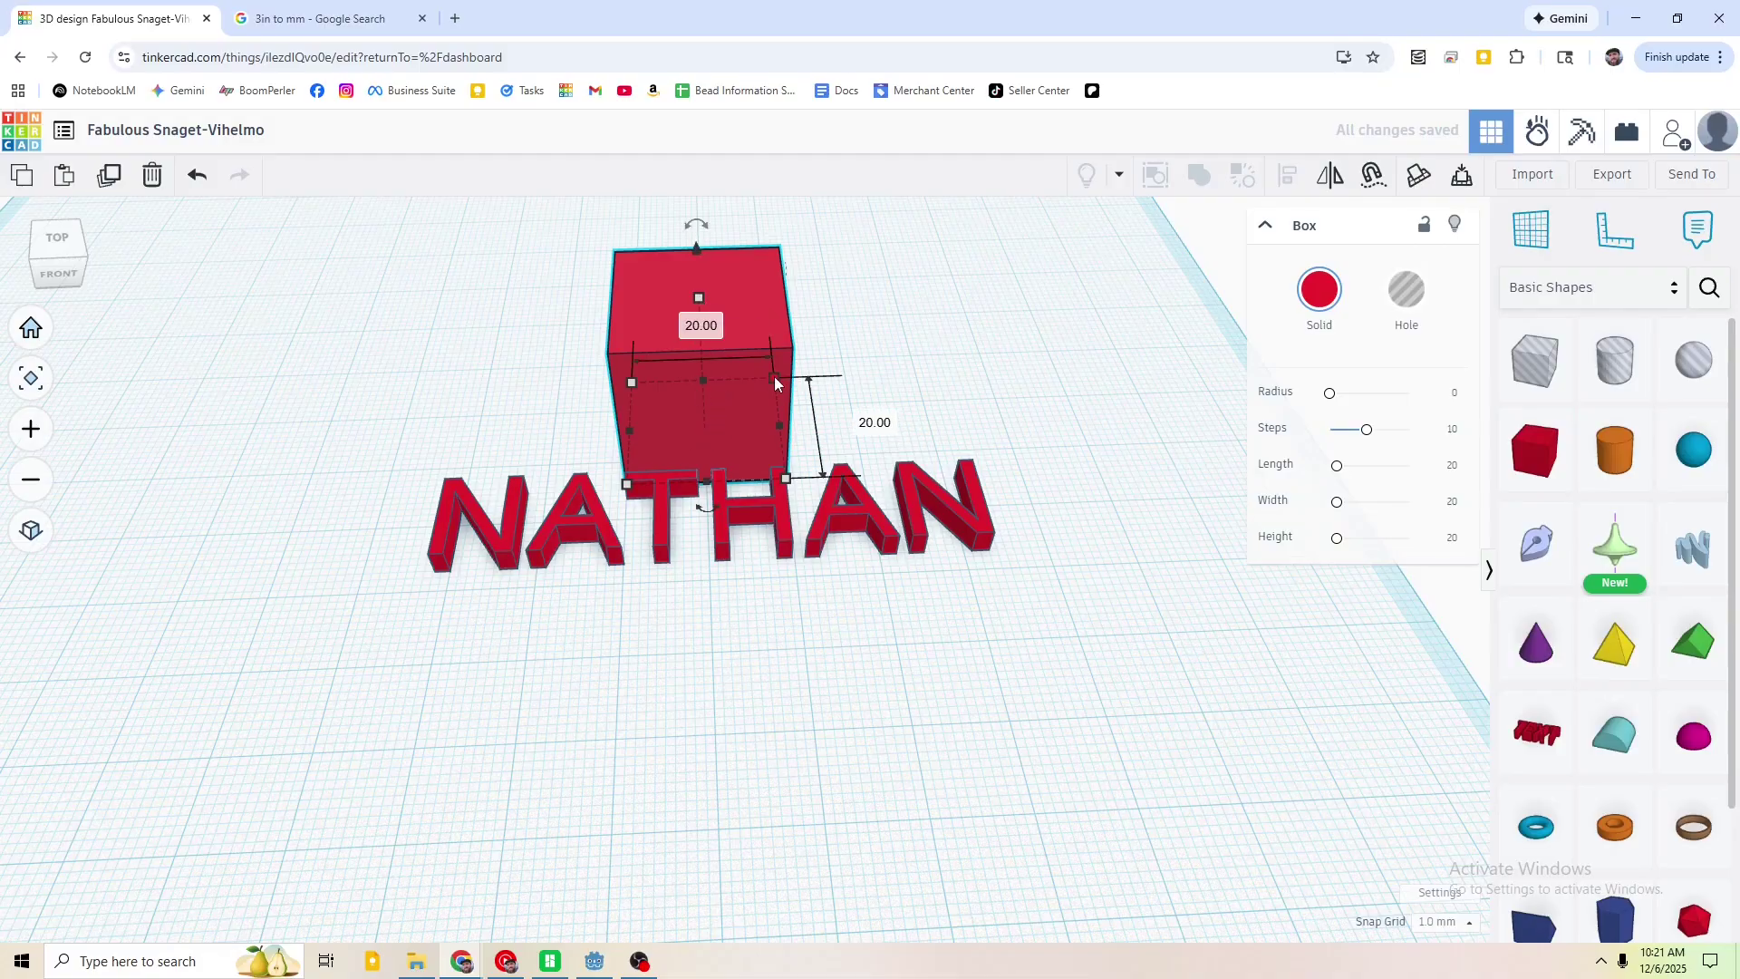
- Reduce the box's height to 3 mm
left_click(733, 317)
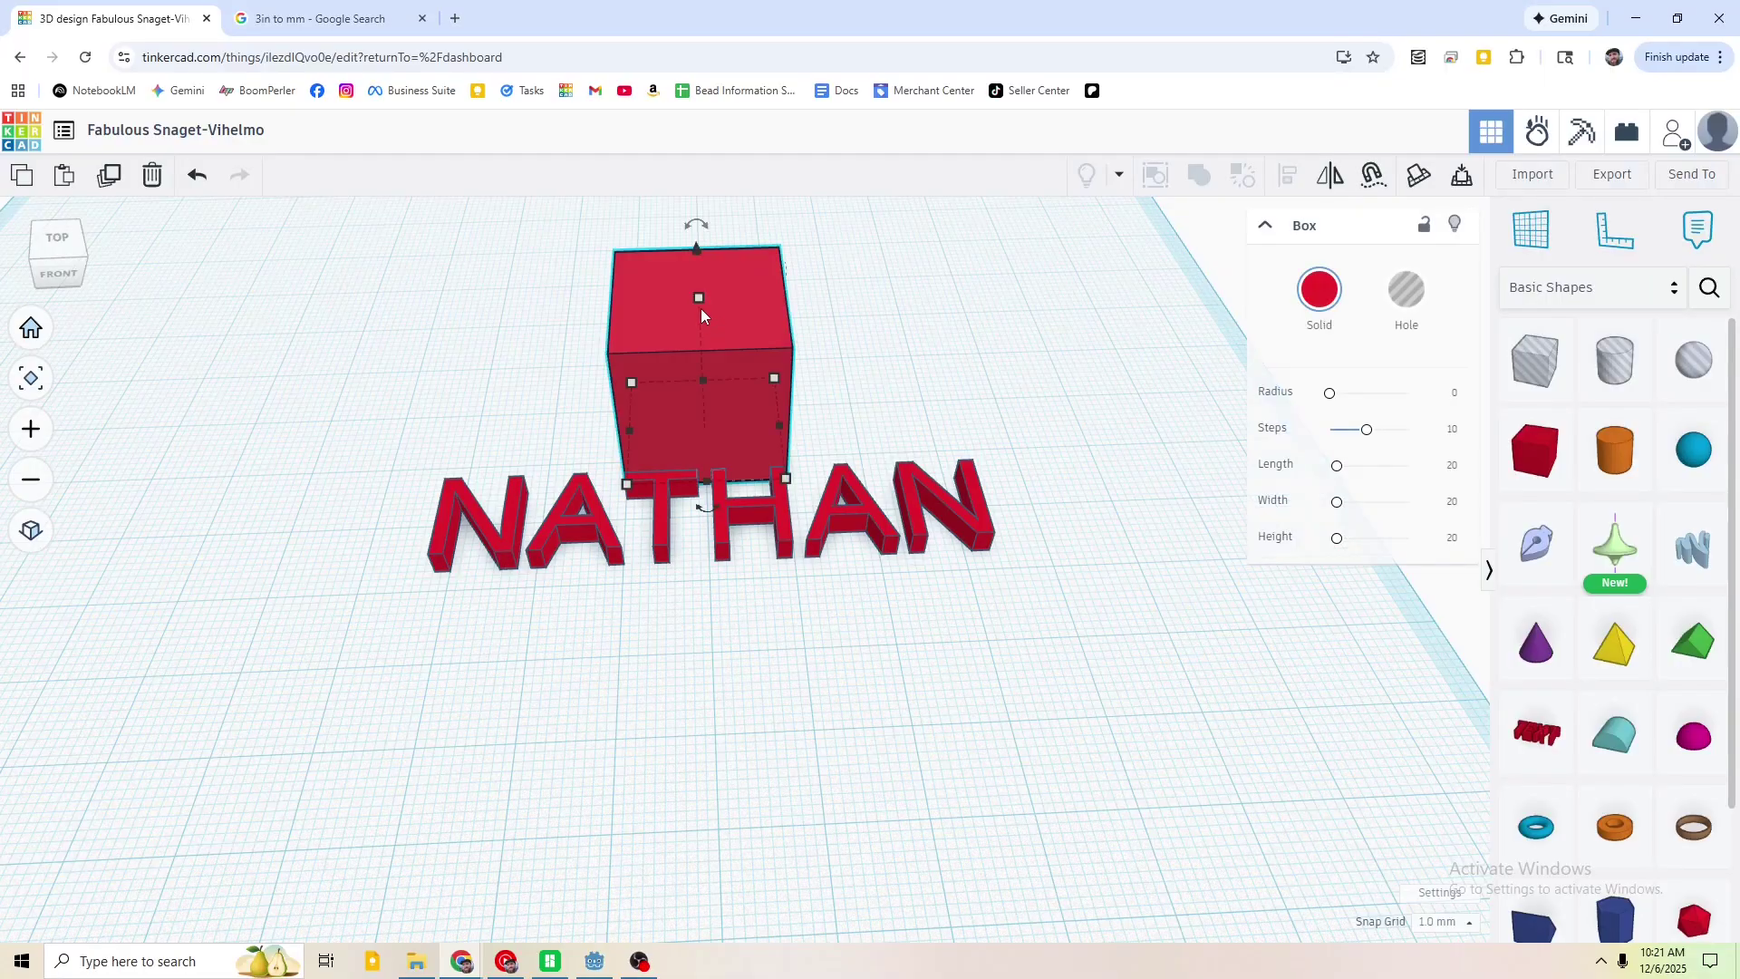
left_click_drag(703, 307, 705, 412)
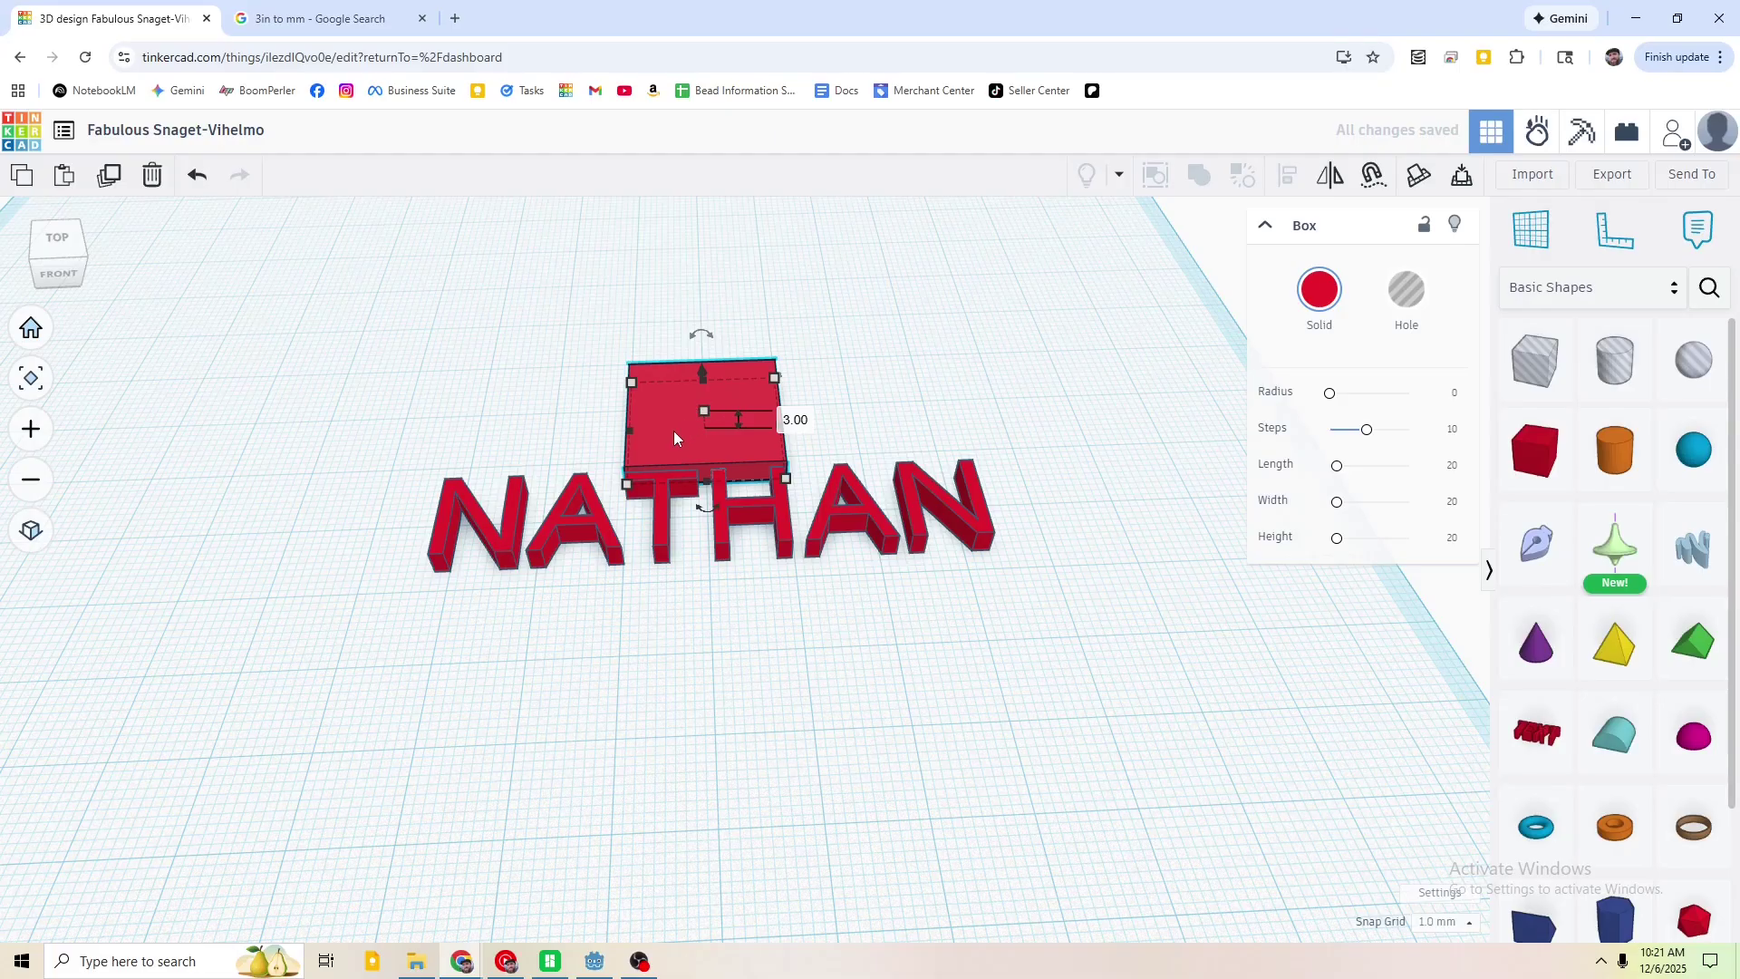
mouse_move(718, 509)
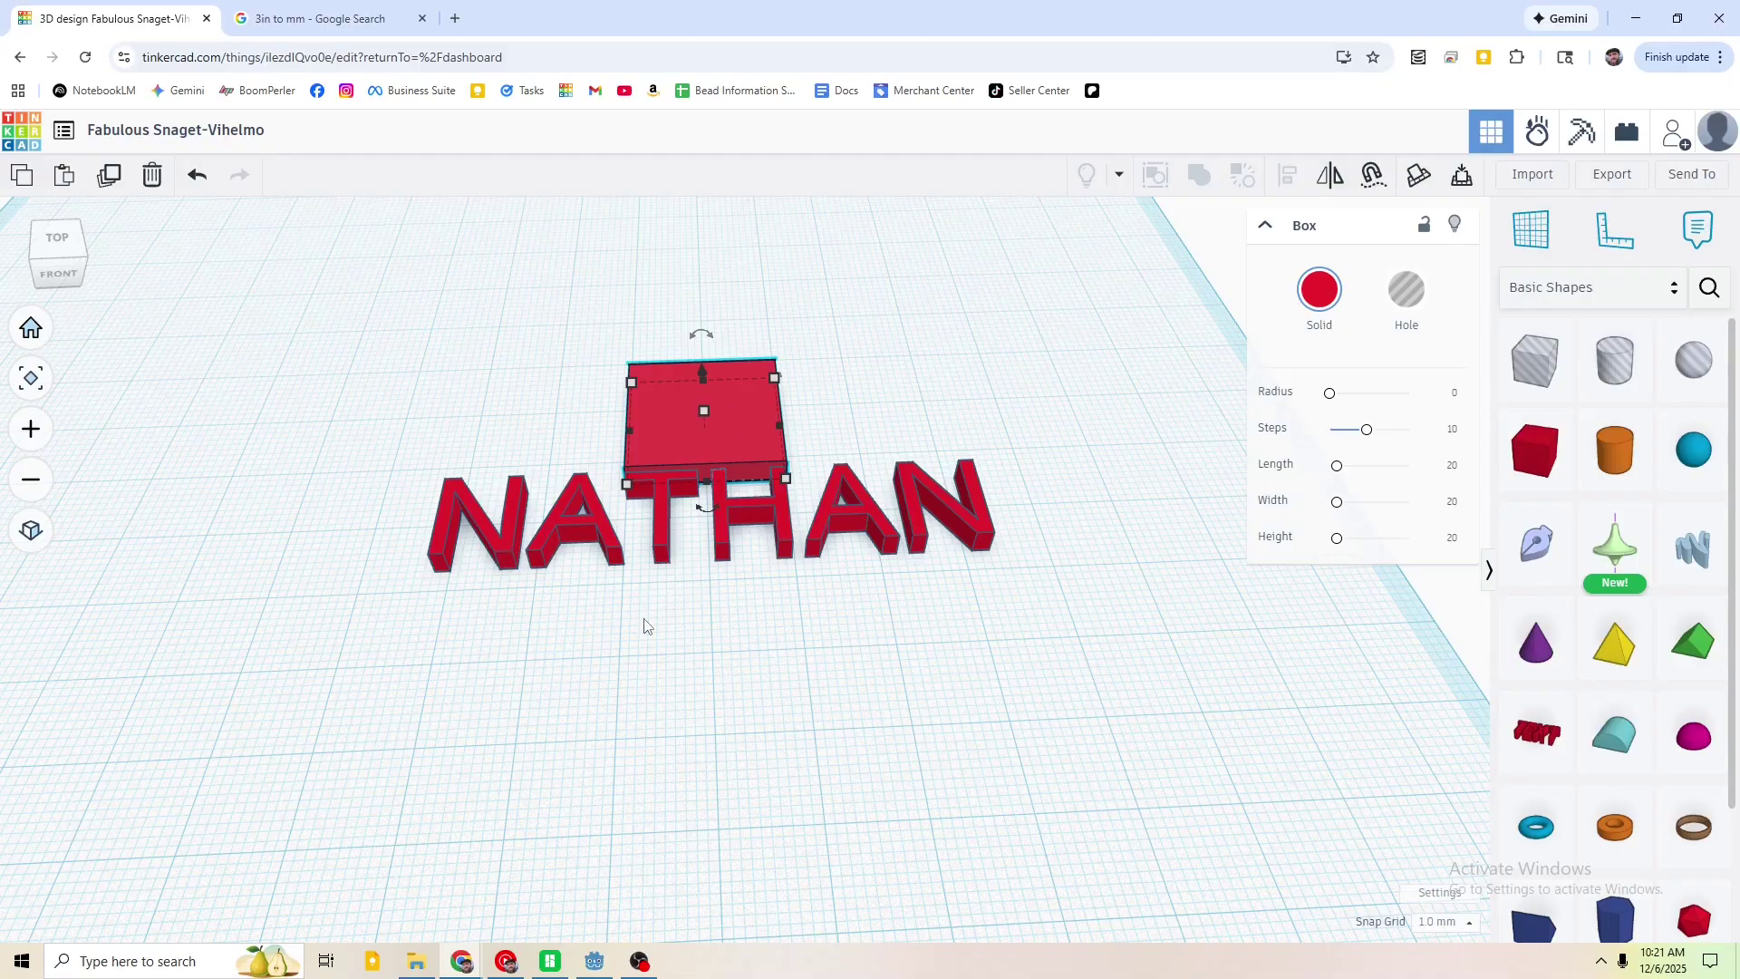
left_click(656, 672)
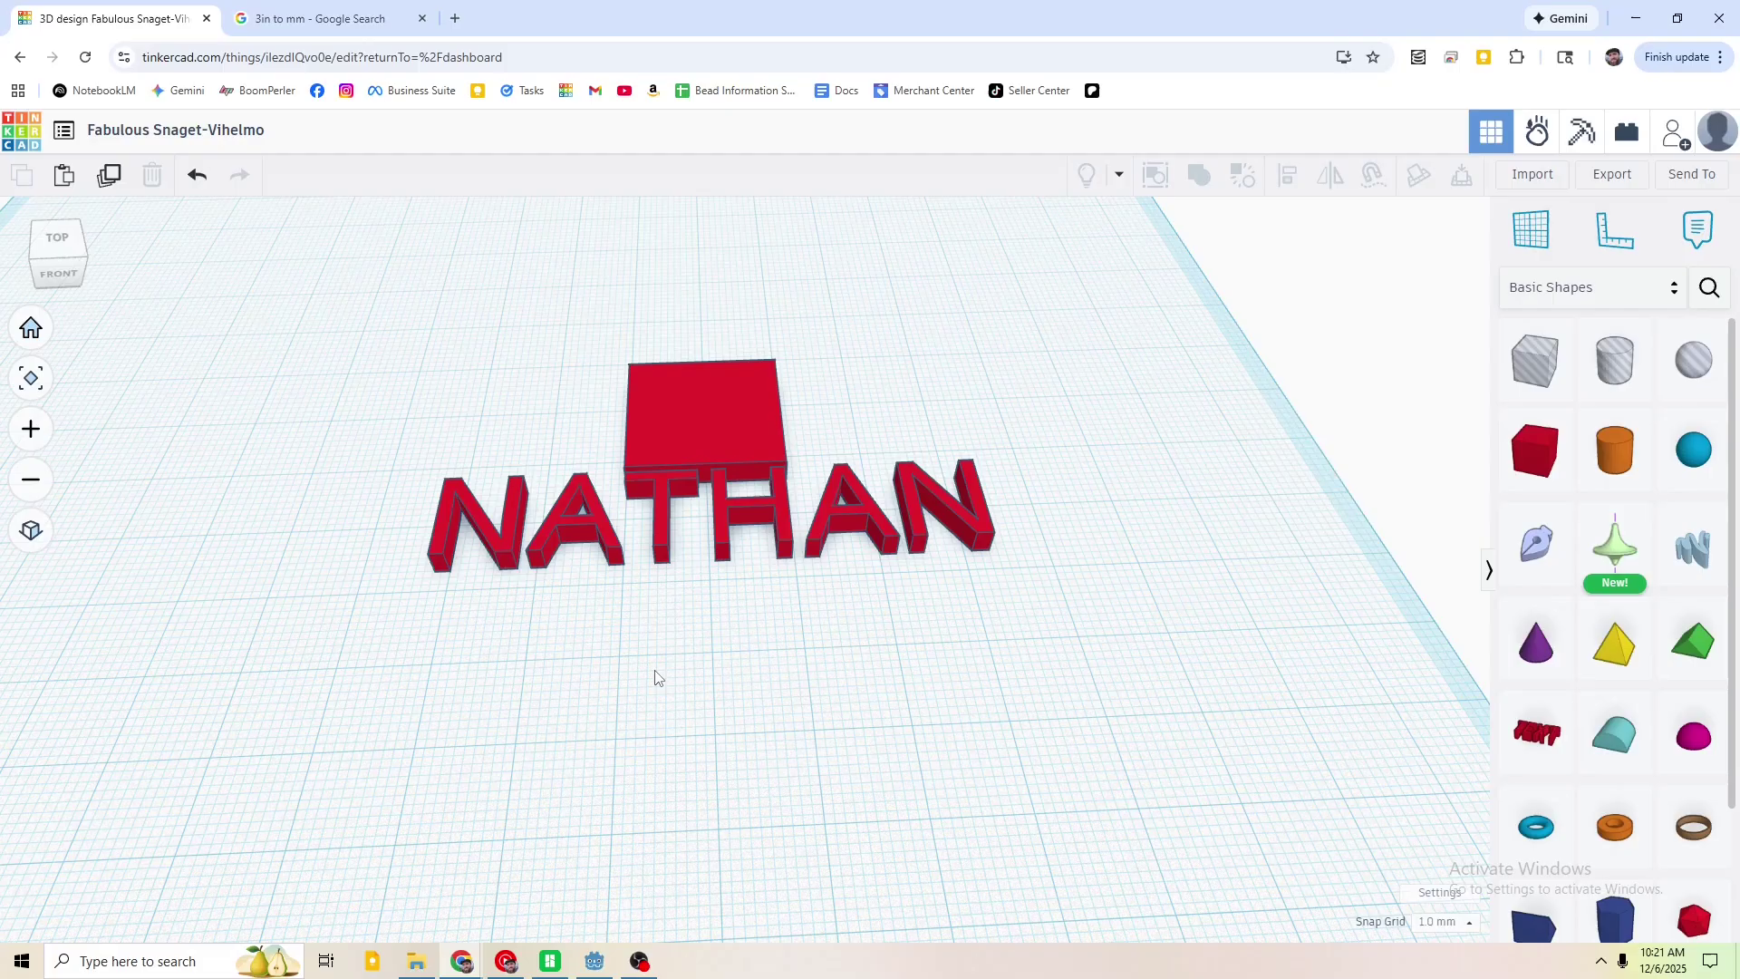
- Search Google for "3in to mm" to check the conversion, and return to the Tinkercad design
left_click(422, 18)
left_click(239, 18)
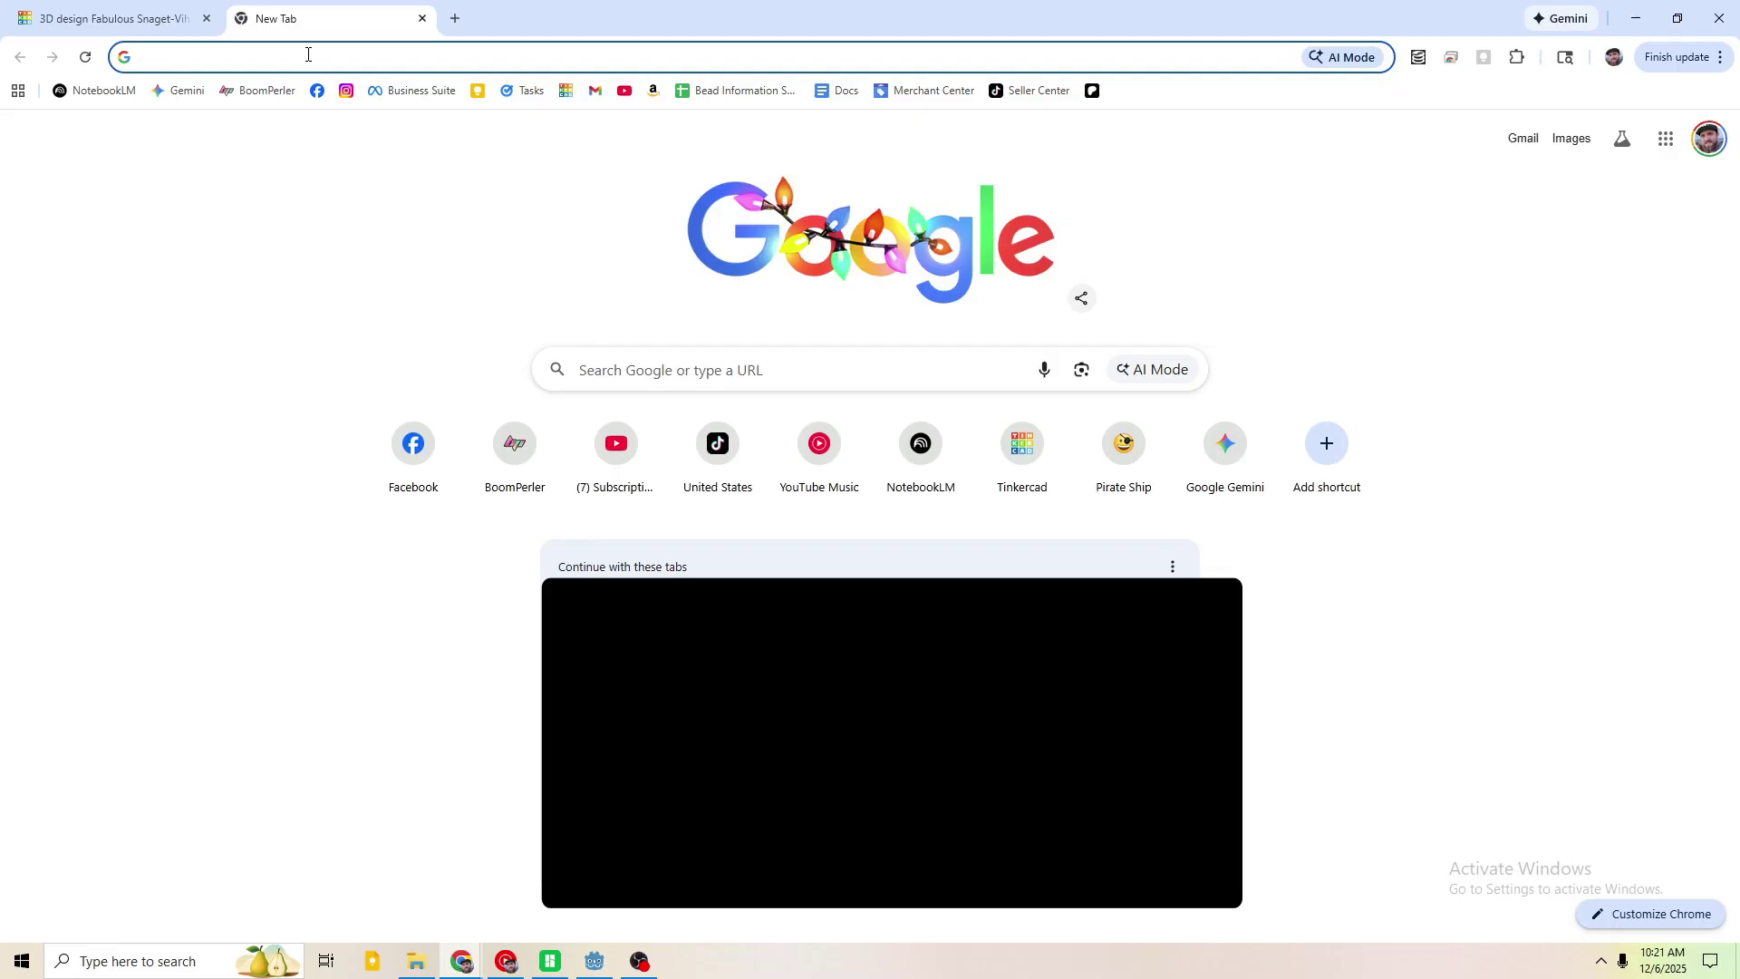
type("3in to mm")
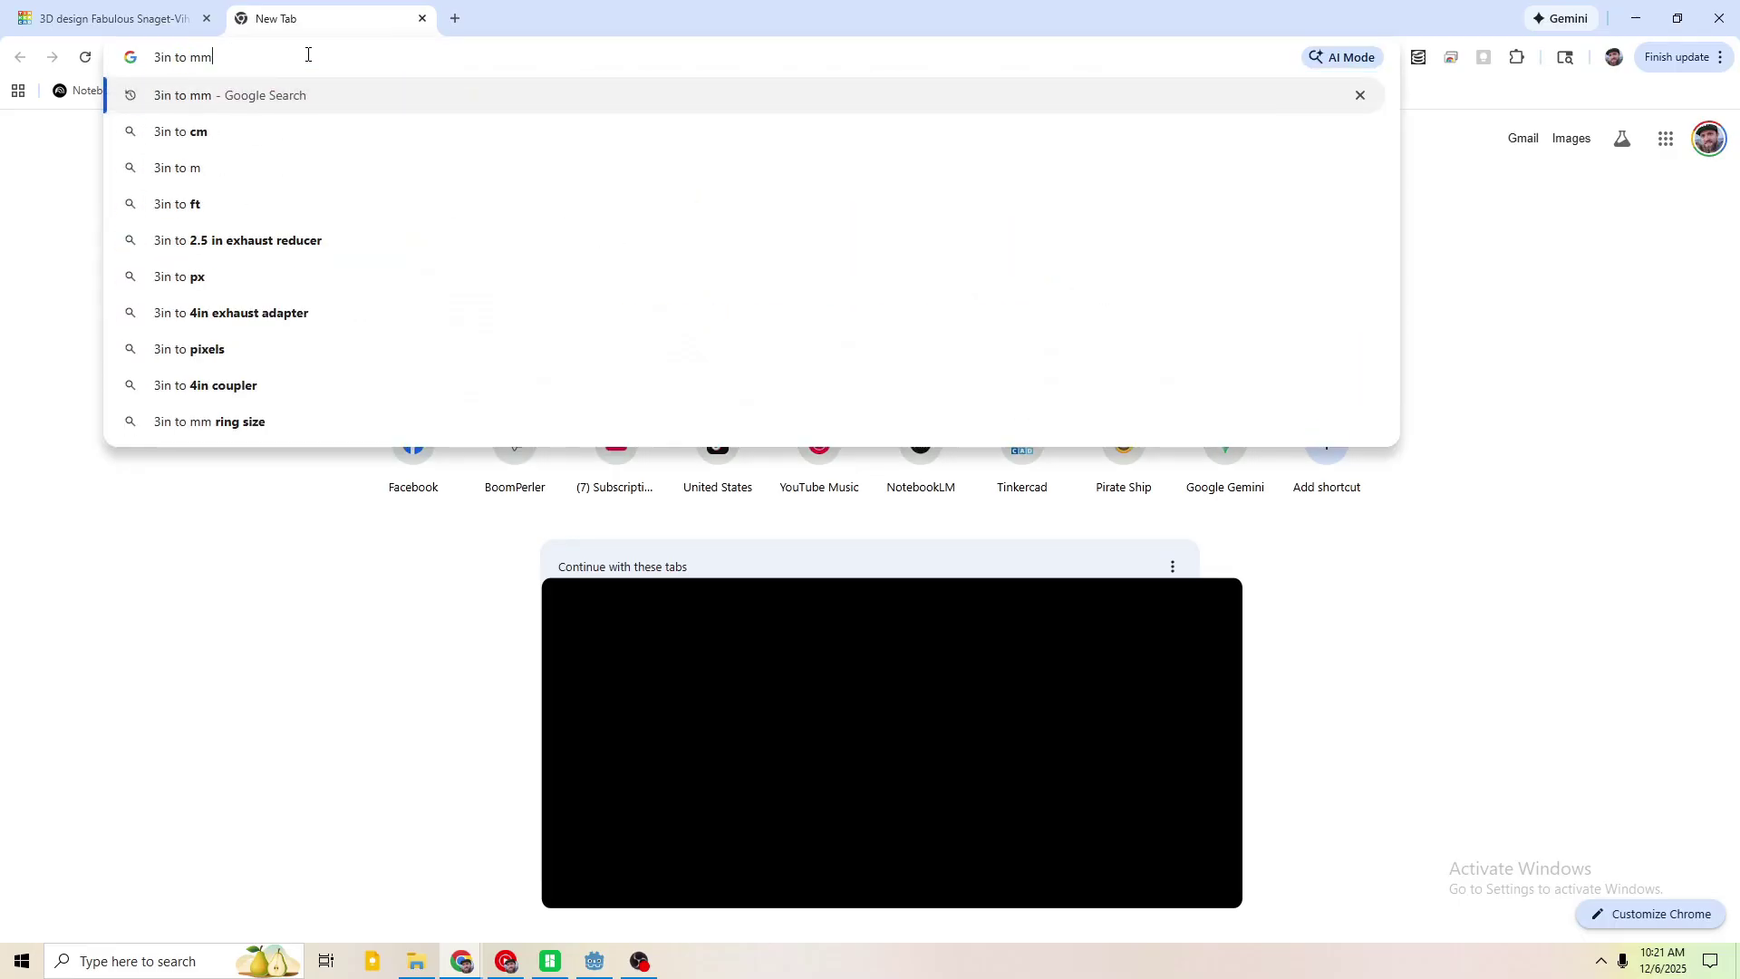
key("Return")
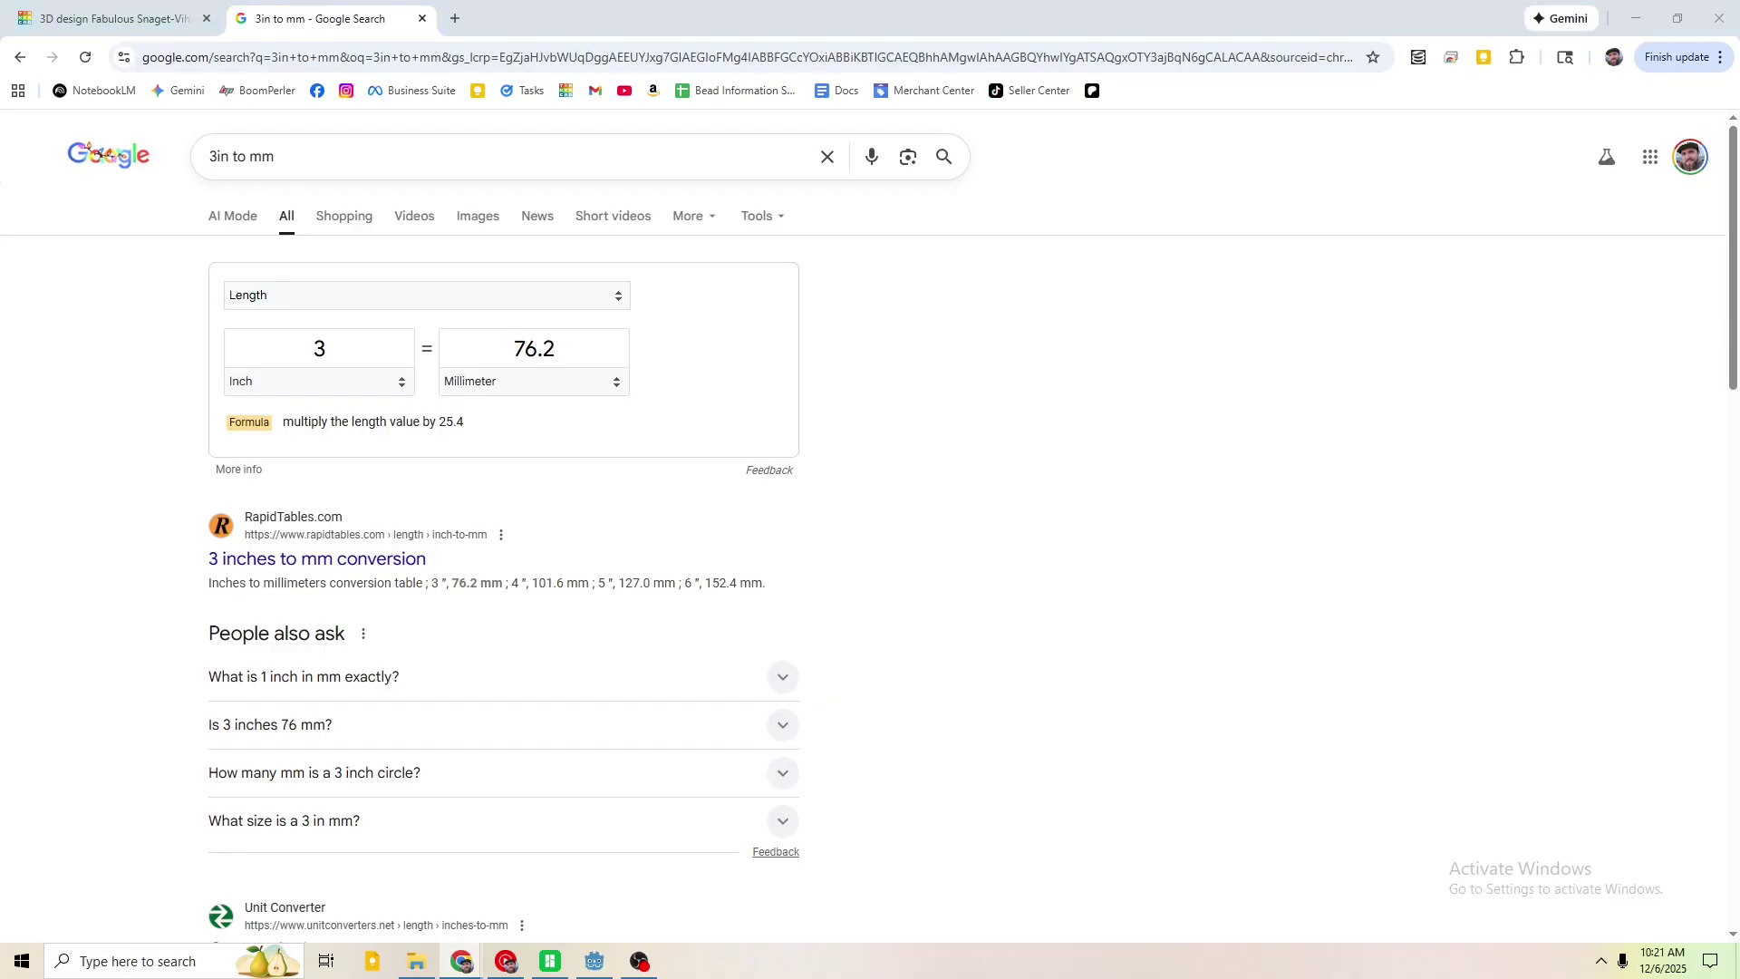
left_click(109, 18)
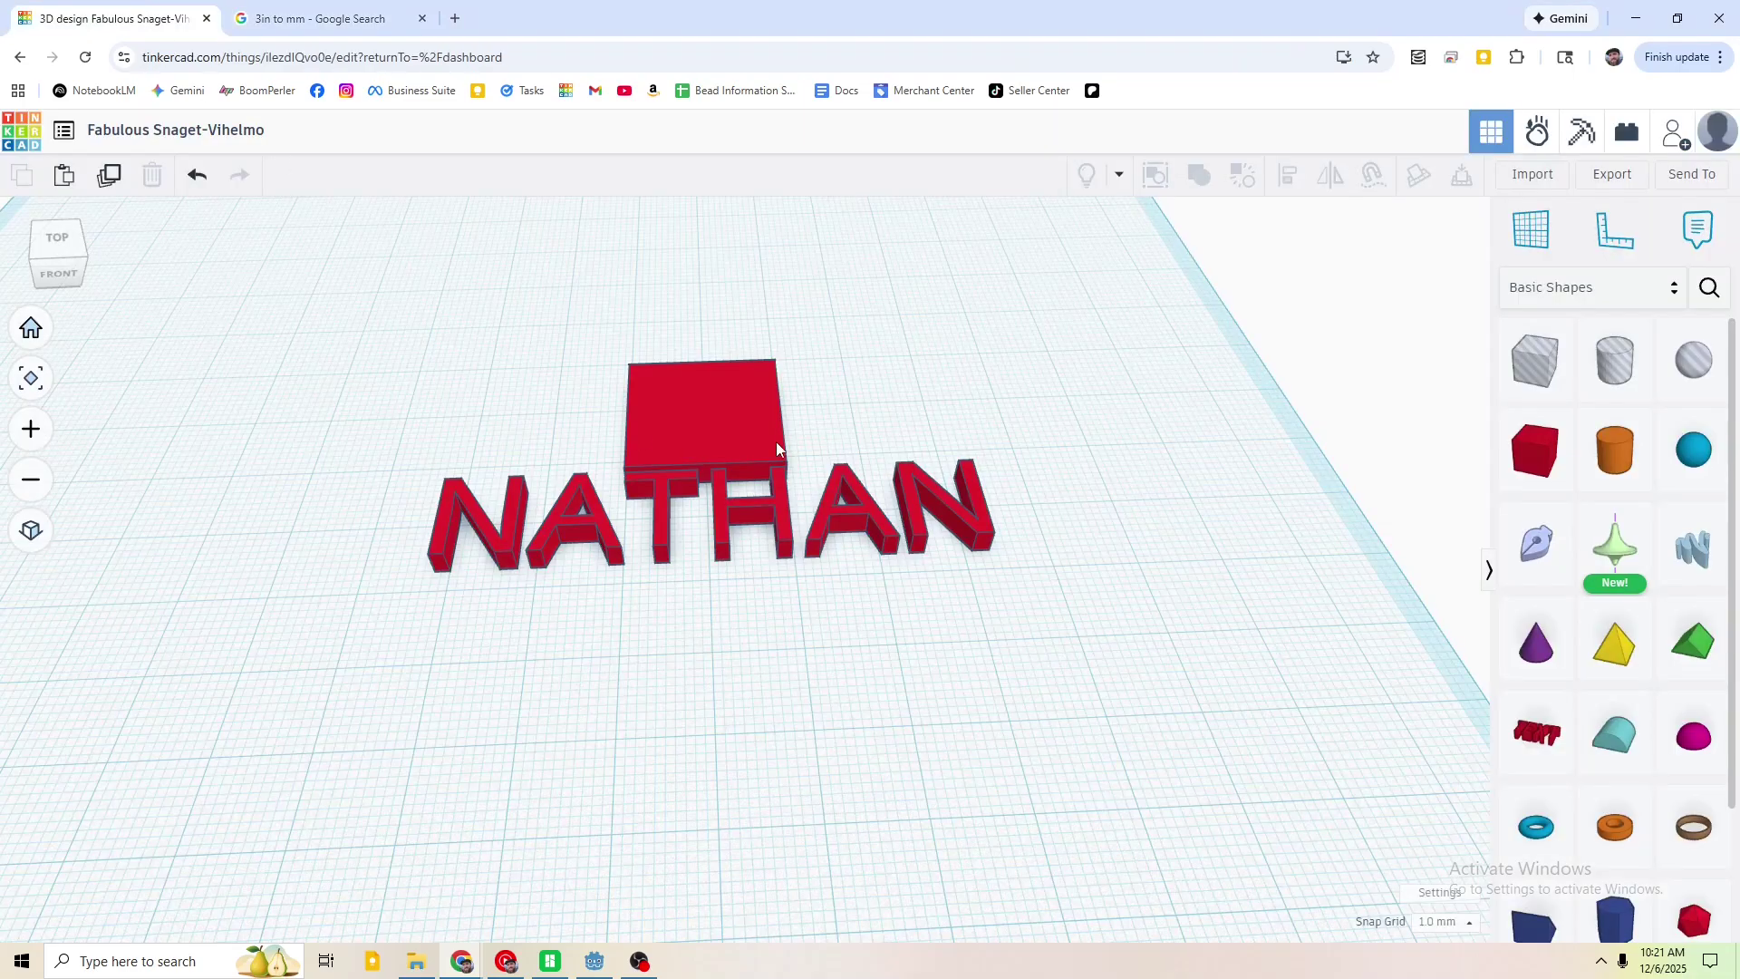
- Stretch the thin box sideways into a long base plate and move it under the name text
left_click(735, 393)
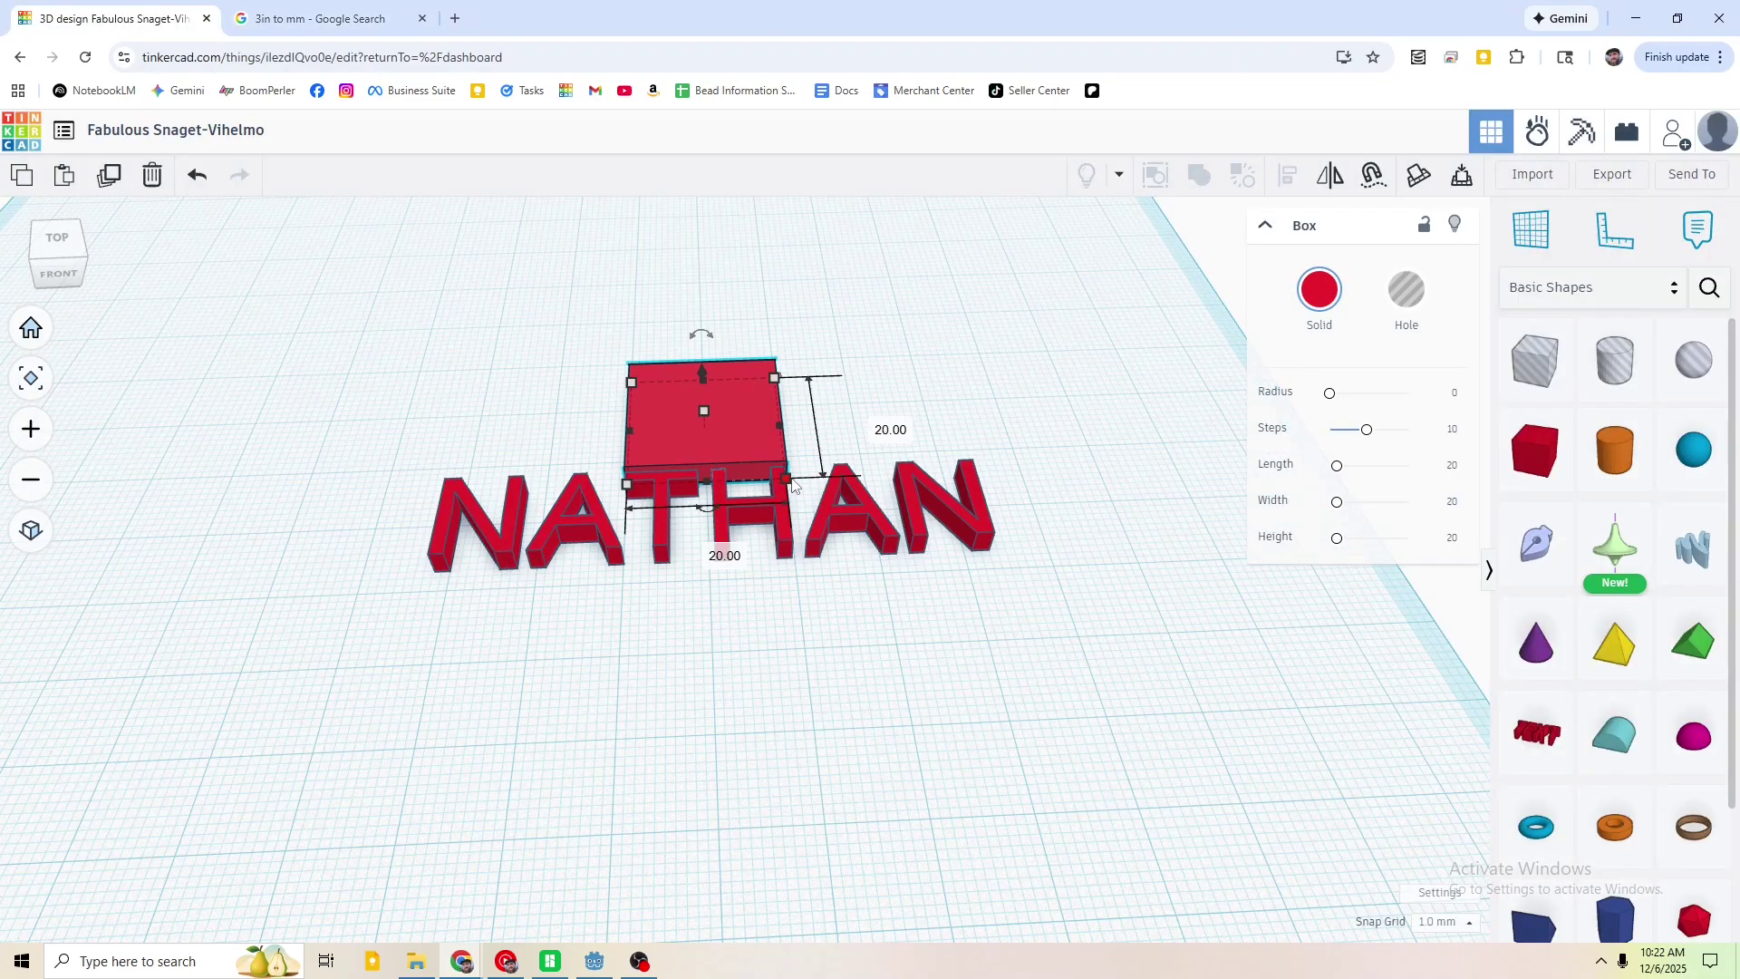
left_click_drag(788, 486, 1217, 460)
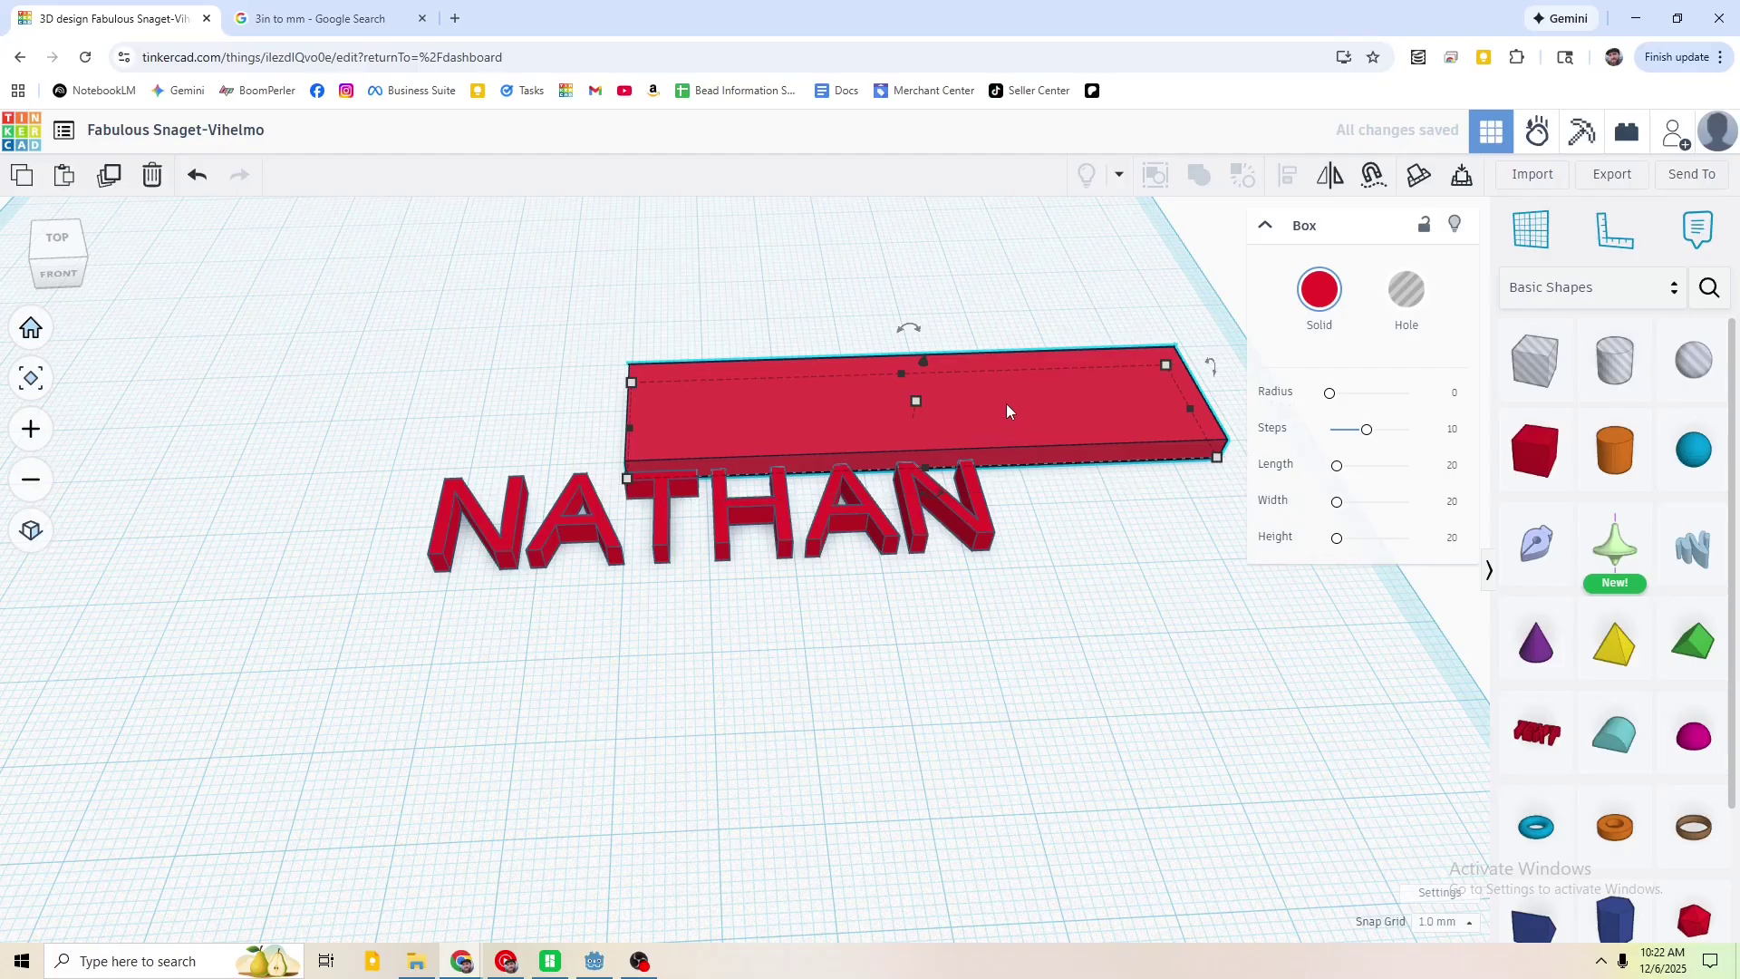
left_click_drag(1007, 404, 791, 553)
right_click_drag(834, 675, 946, 544)
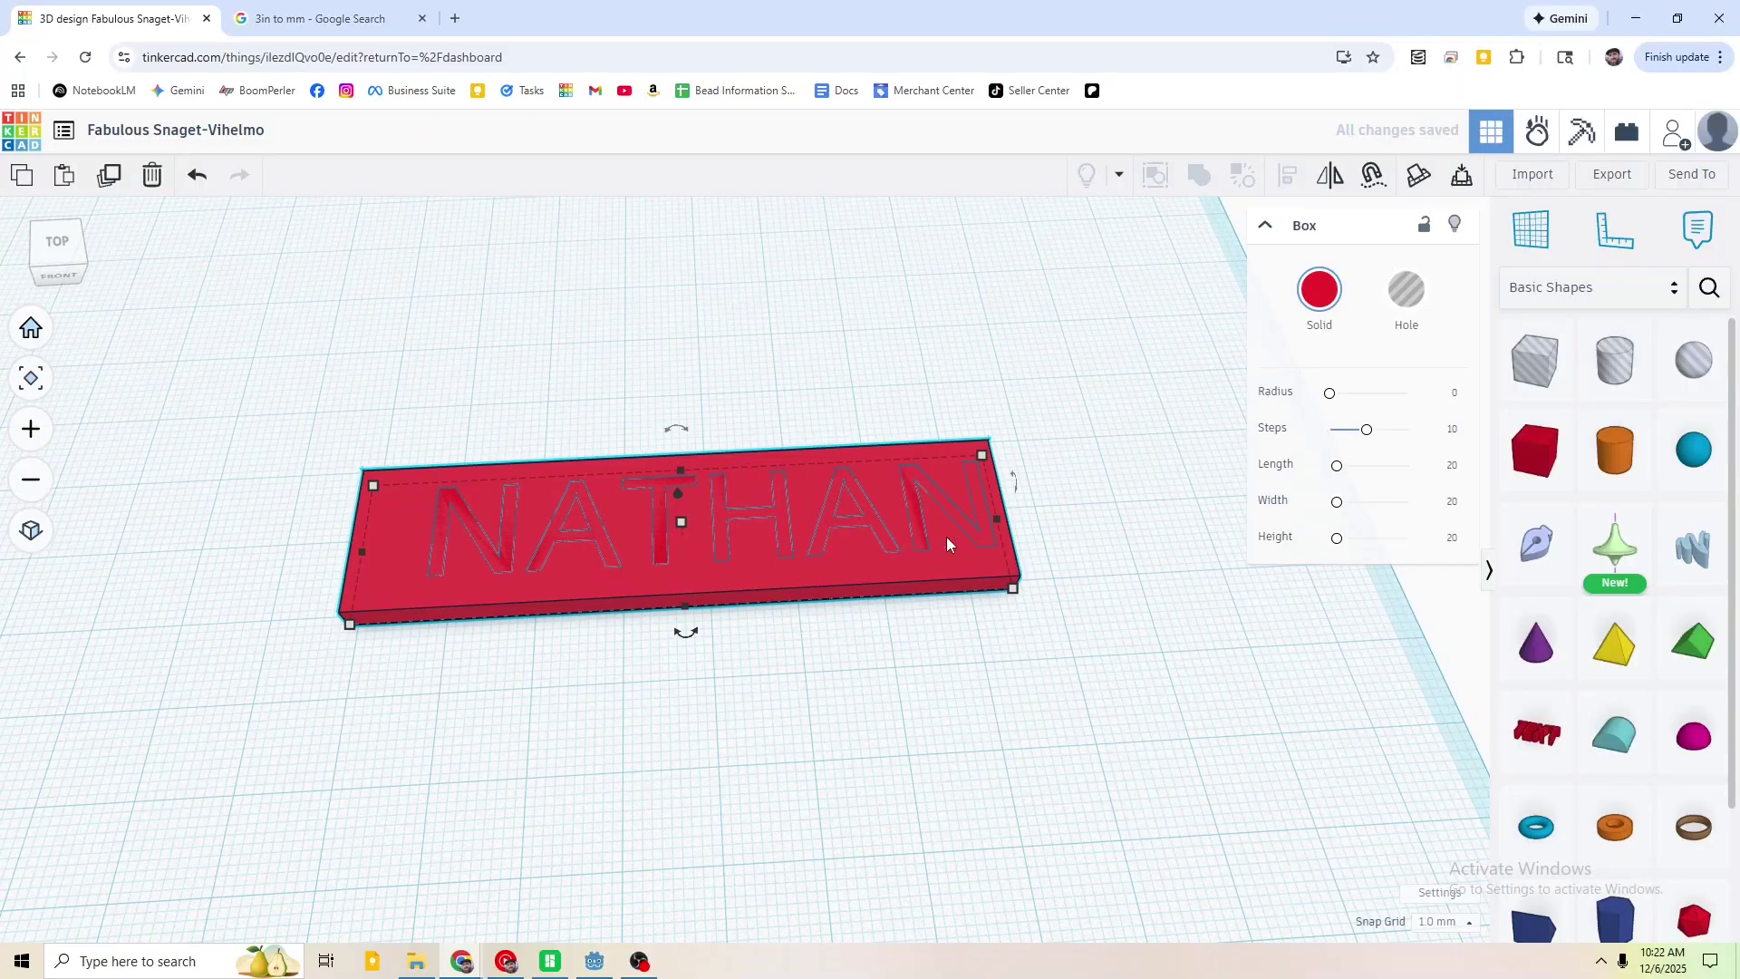
- Enlarge the base plate to about 77 by 24 mm and shift it 1 mm sideways and 2 mm forward under the name
left_click_drag(988, 467, 986, 427)
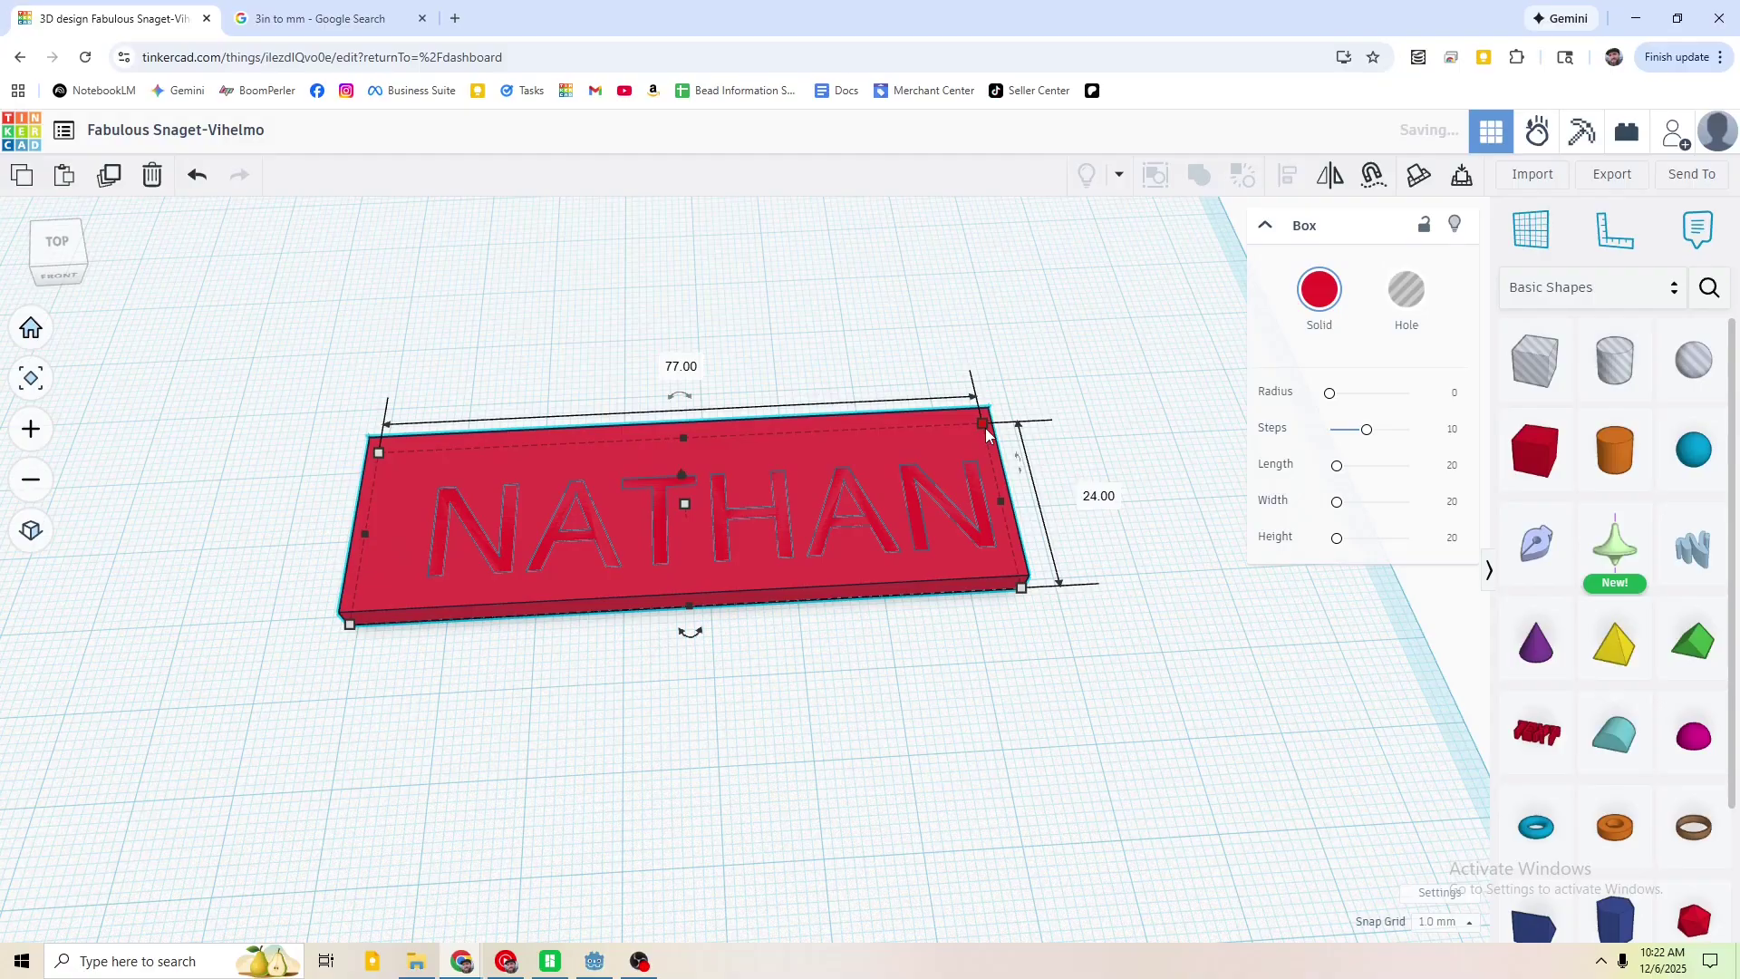
left_click_drag(888, 451, 879, 464)
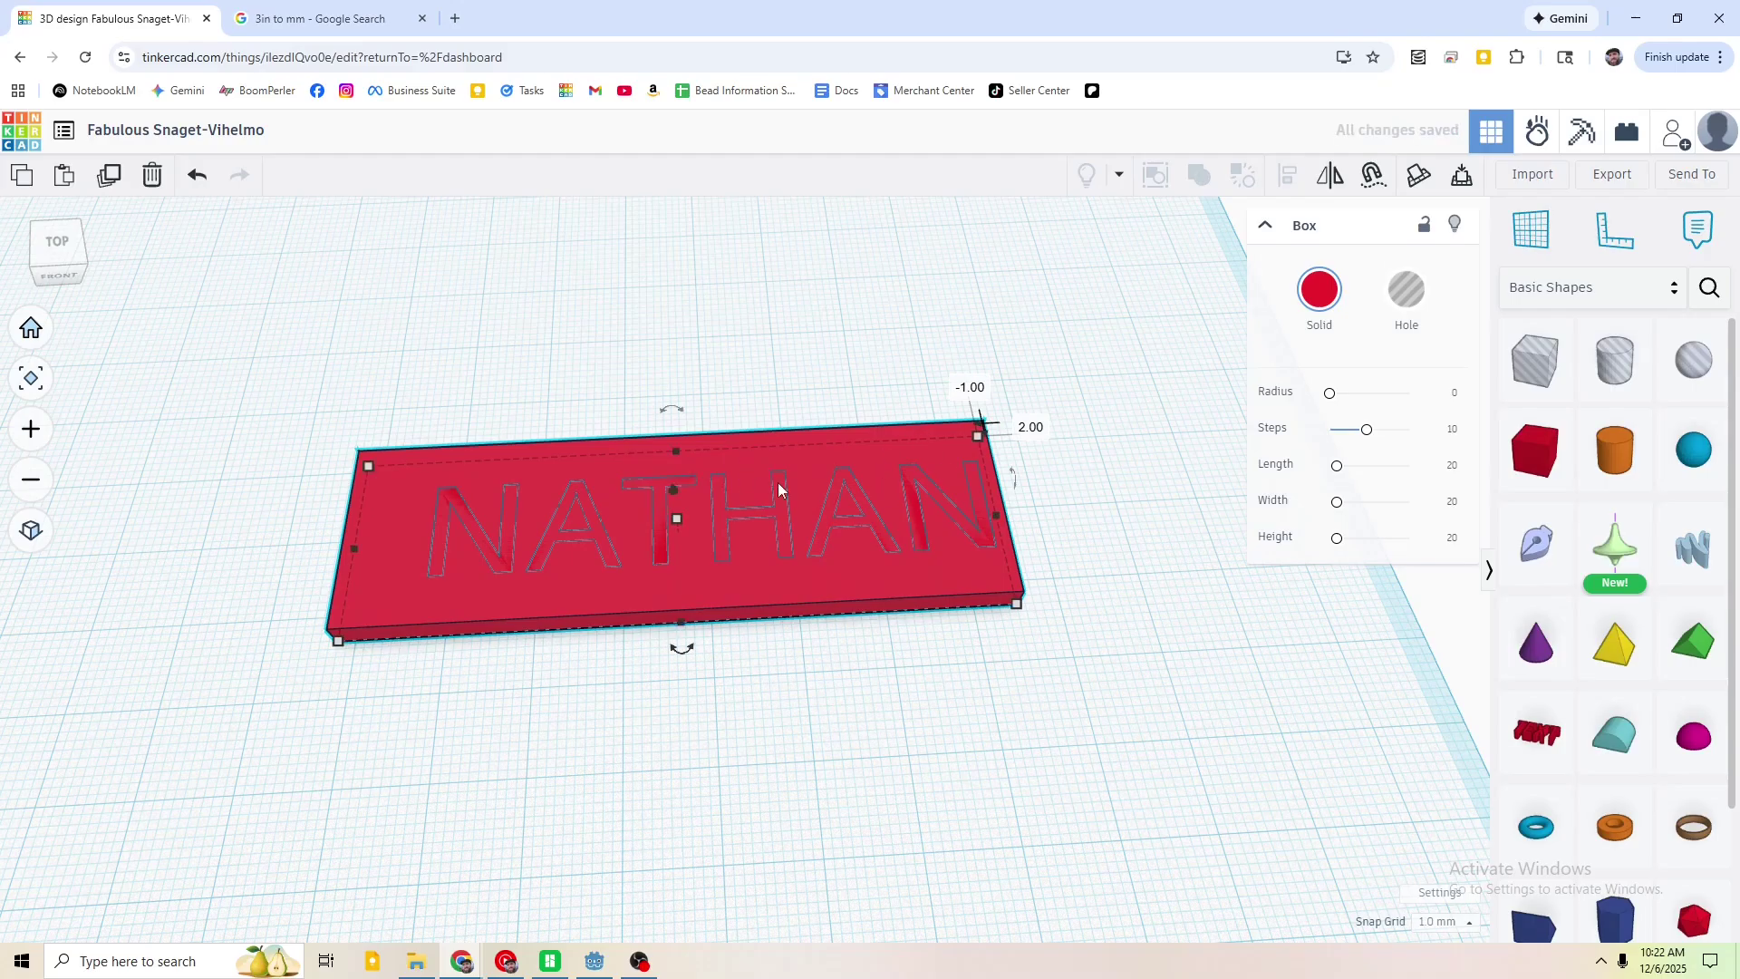
- Raise the name text 3 mm so it rests on top of the base plate
left_click(793, 383)
right_click_drag(793, 383, 863, 512)
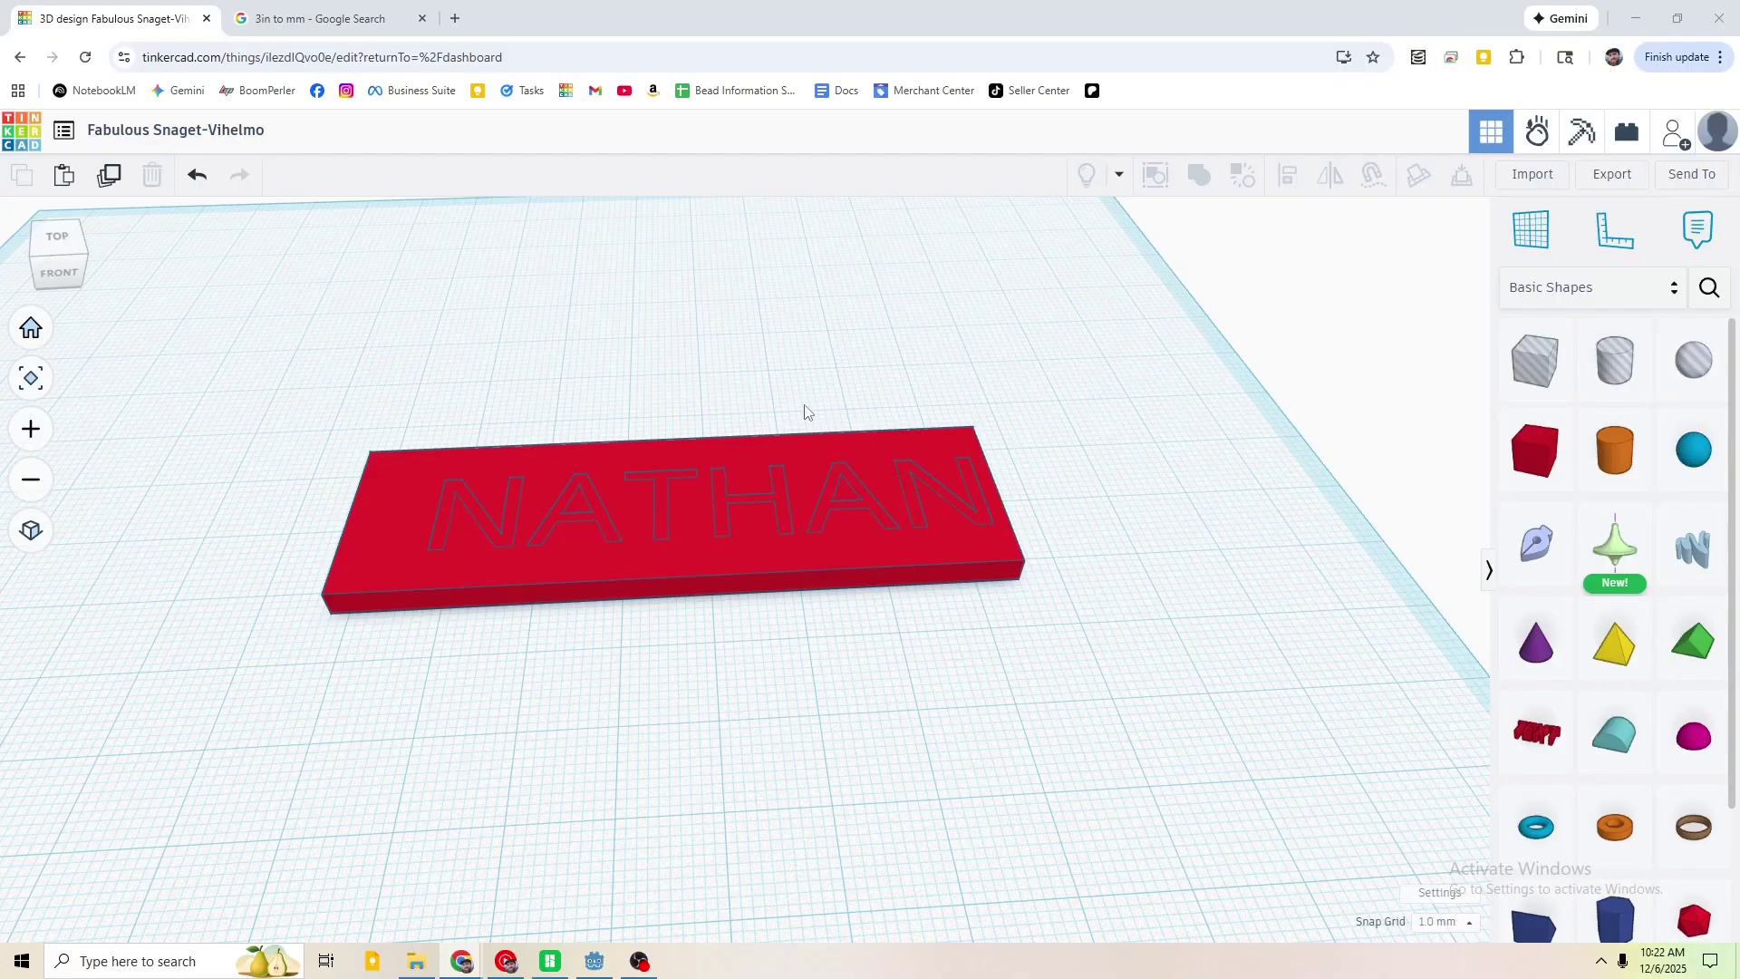
left_click(720, 498)
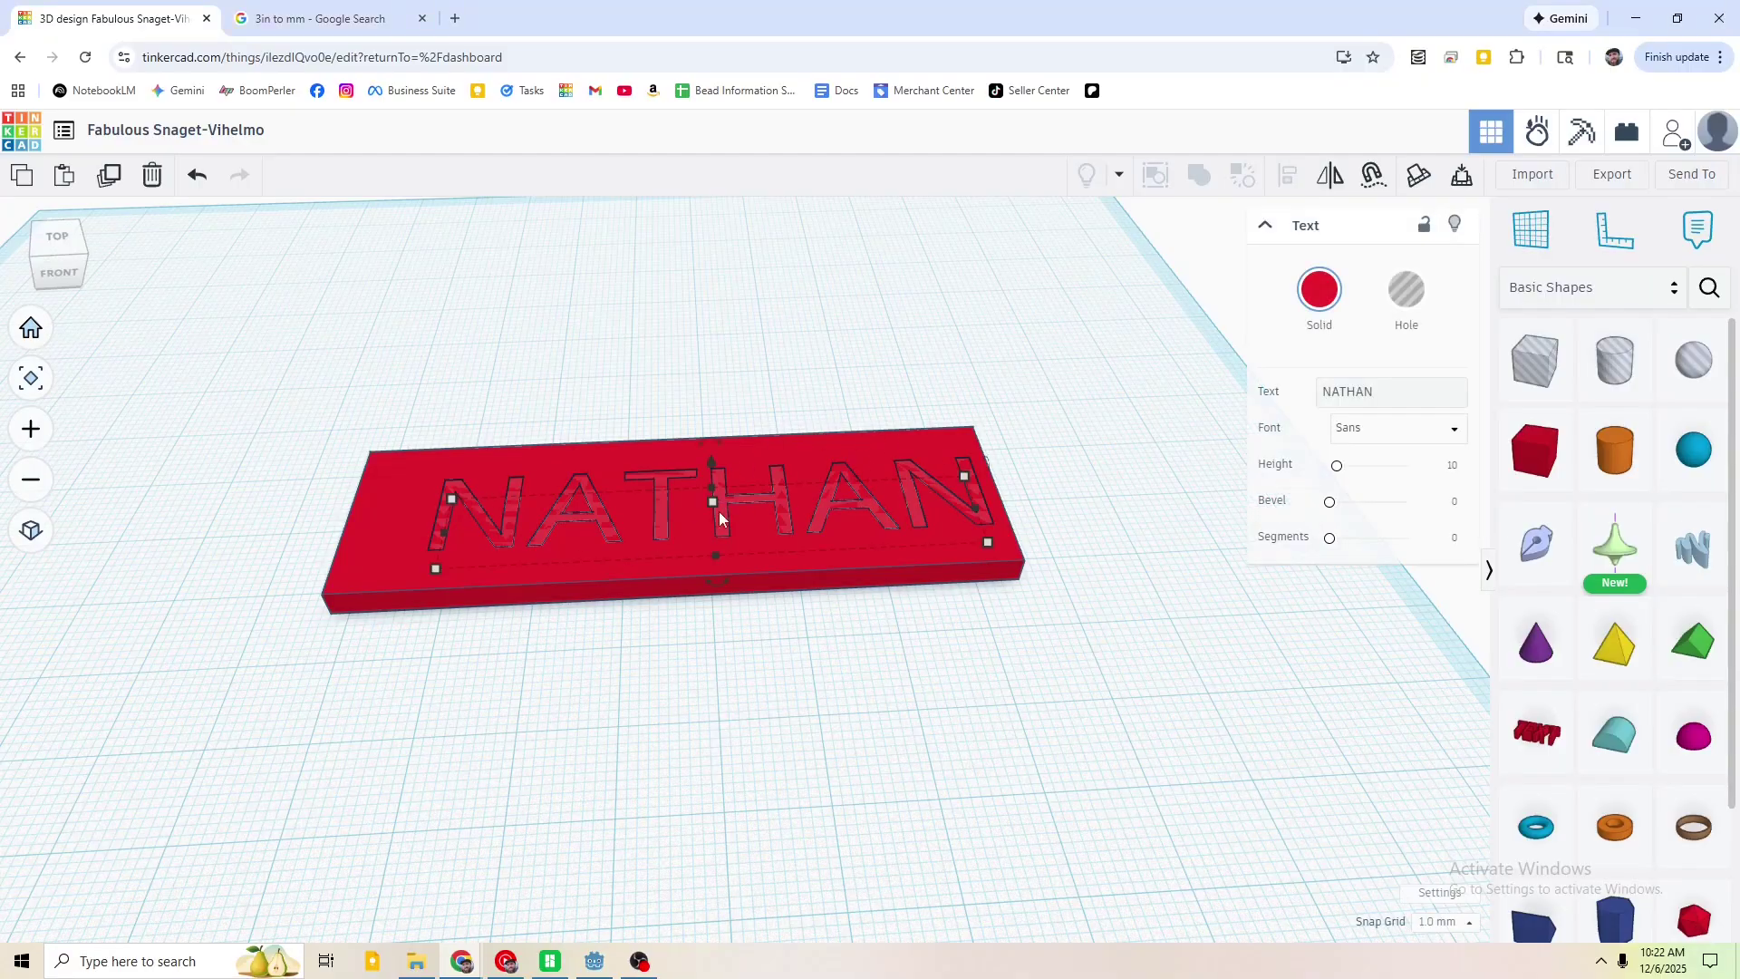
scroll(803, 573, "up", 3)
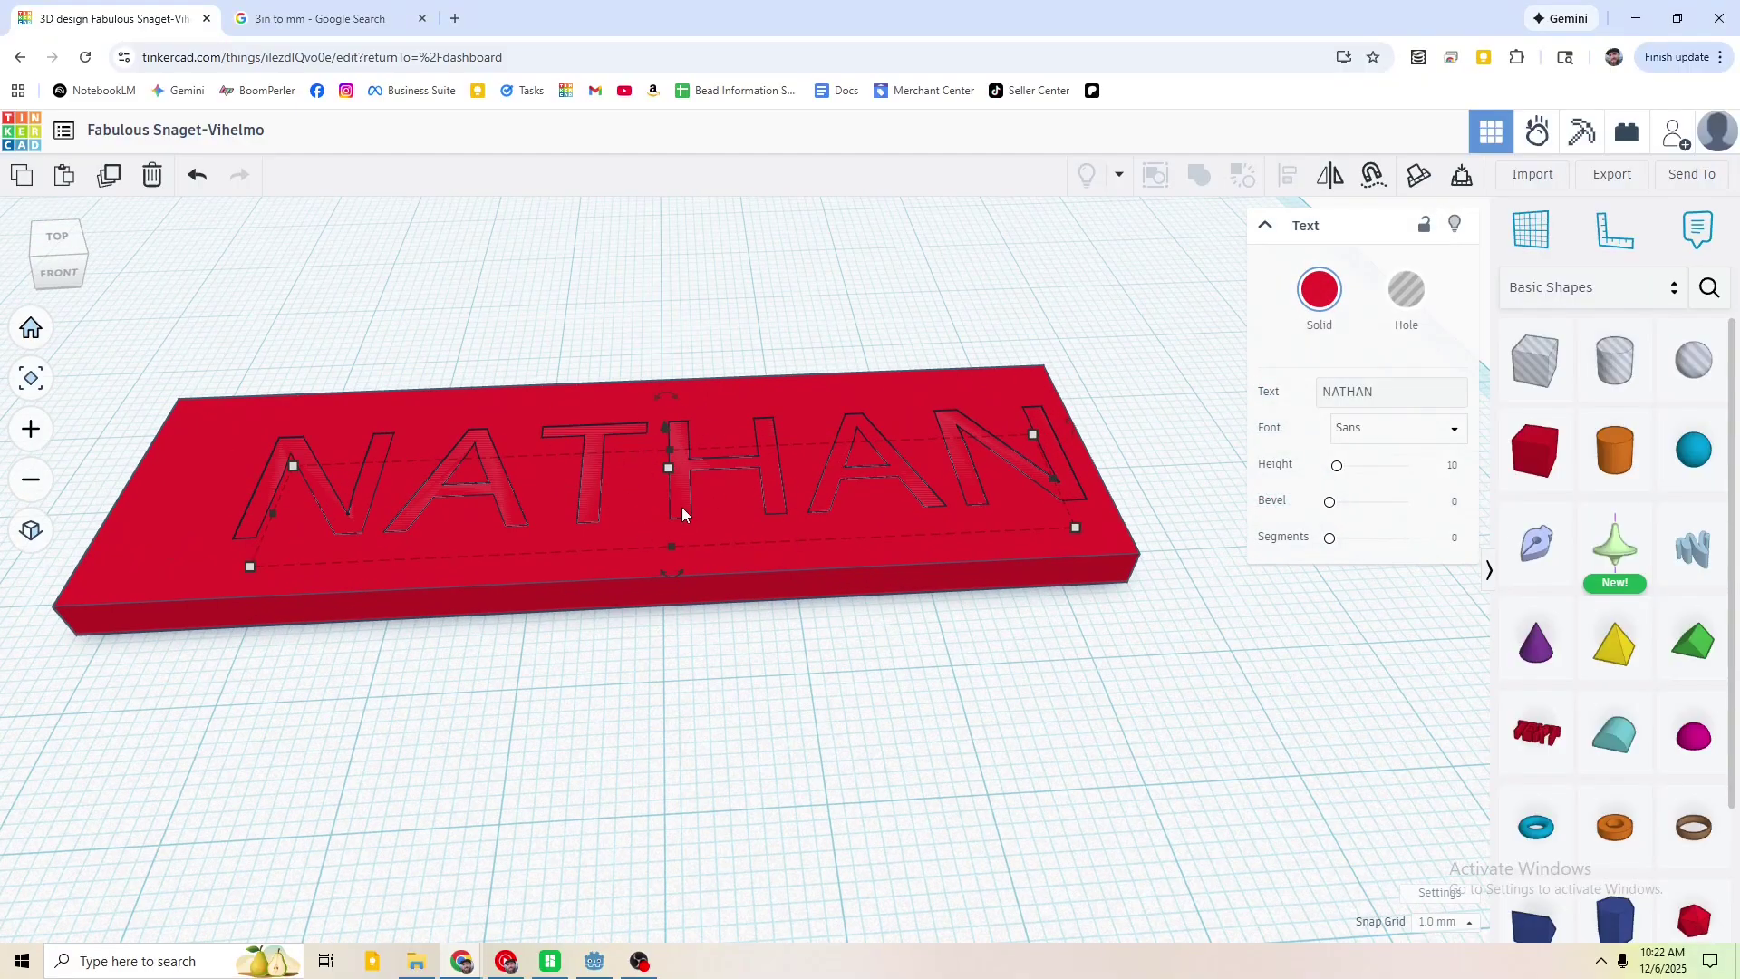
middle_click_drag(745, 667, 890, 616)
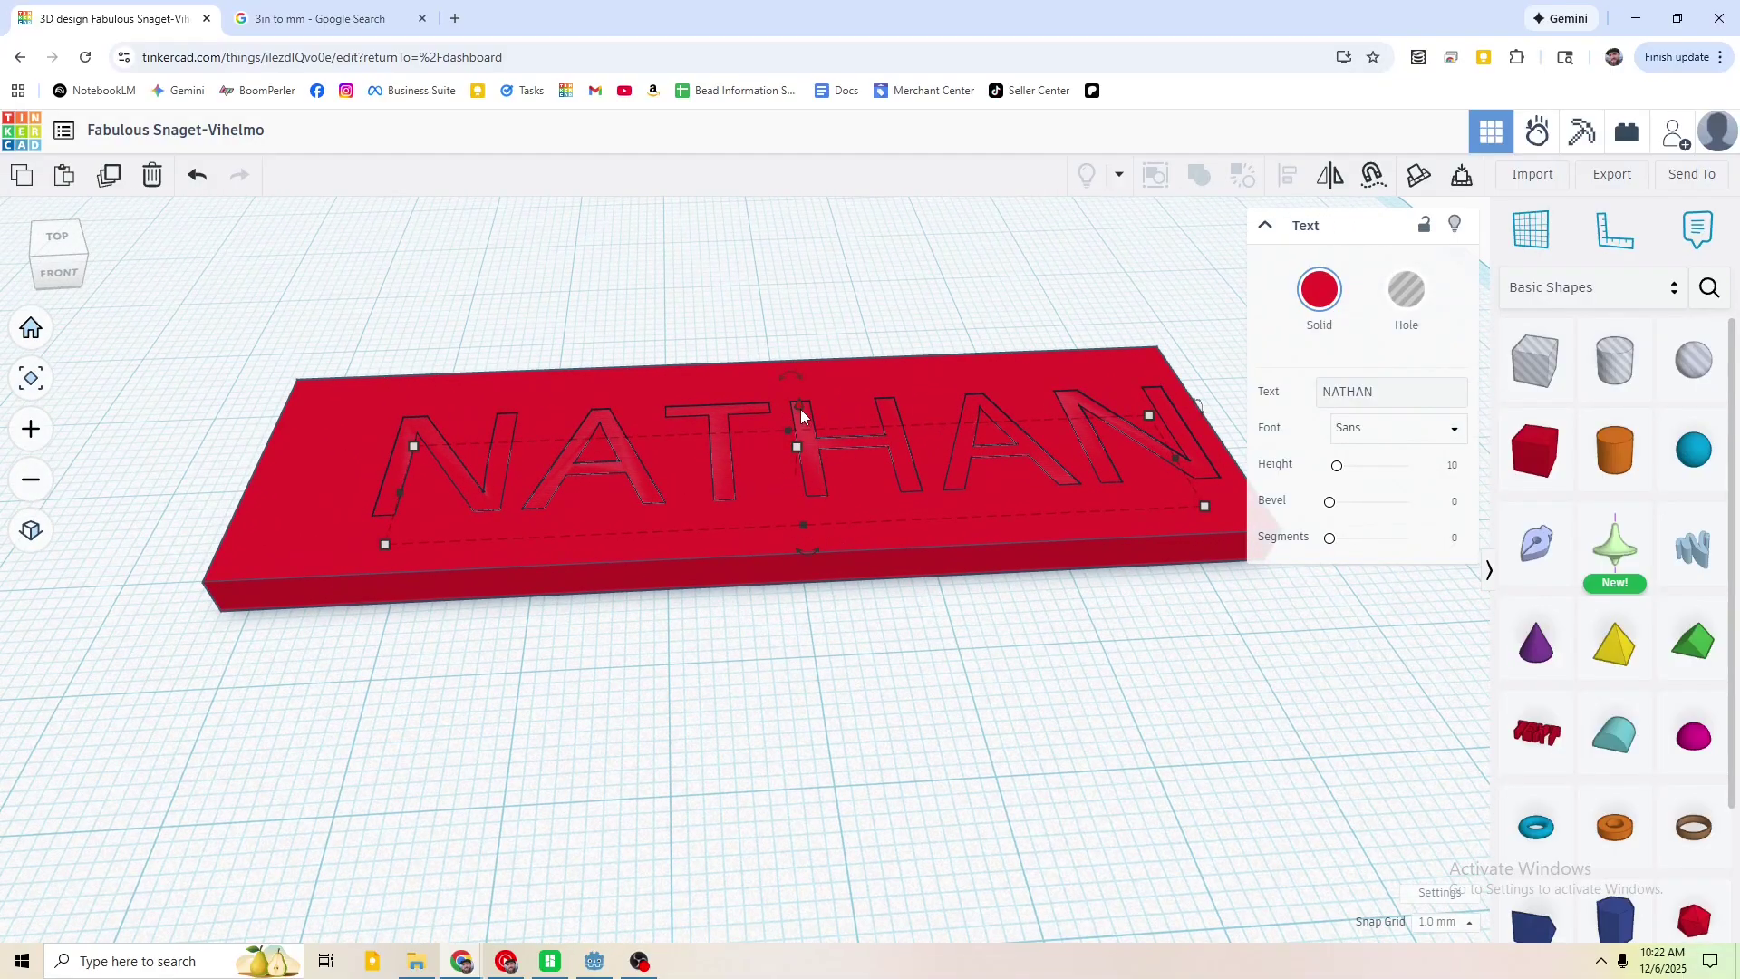
left_click_drag(802, 410, 819, 379)
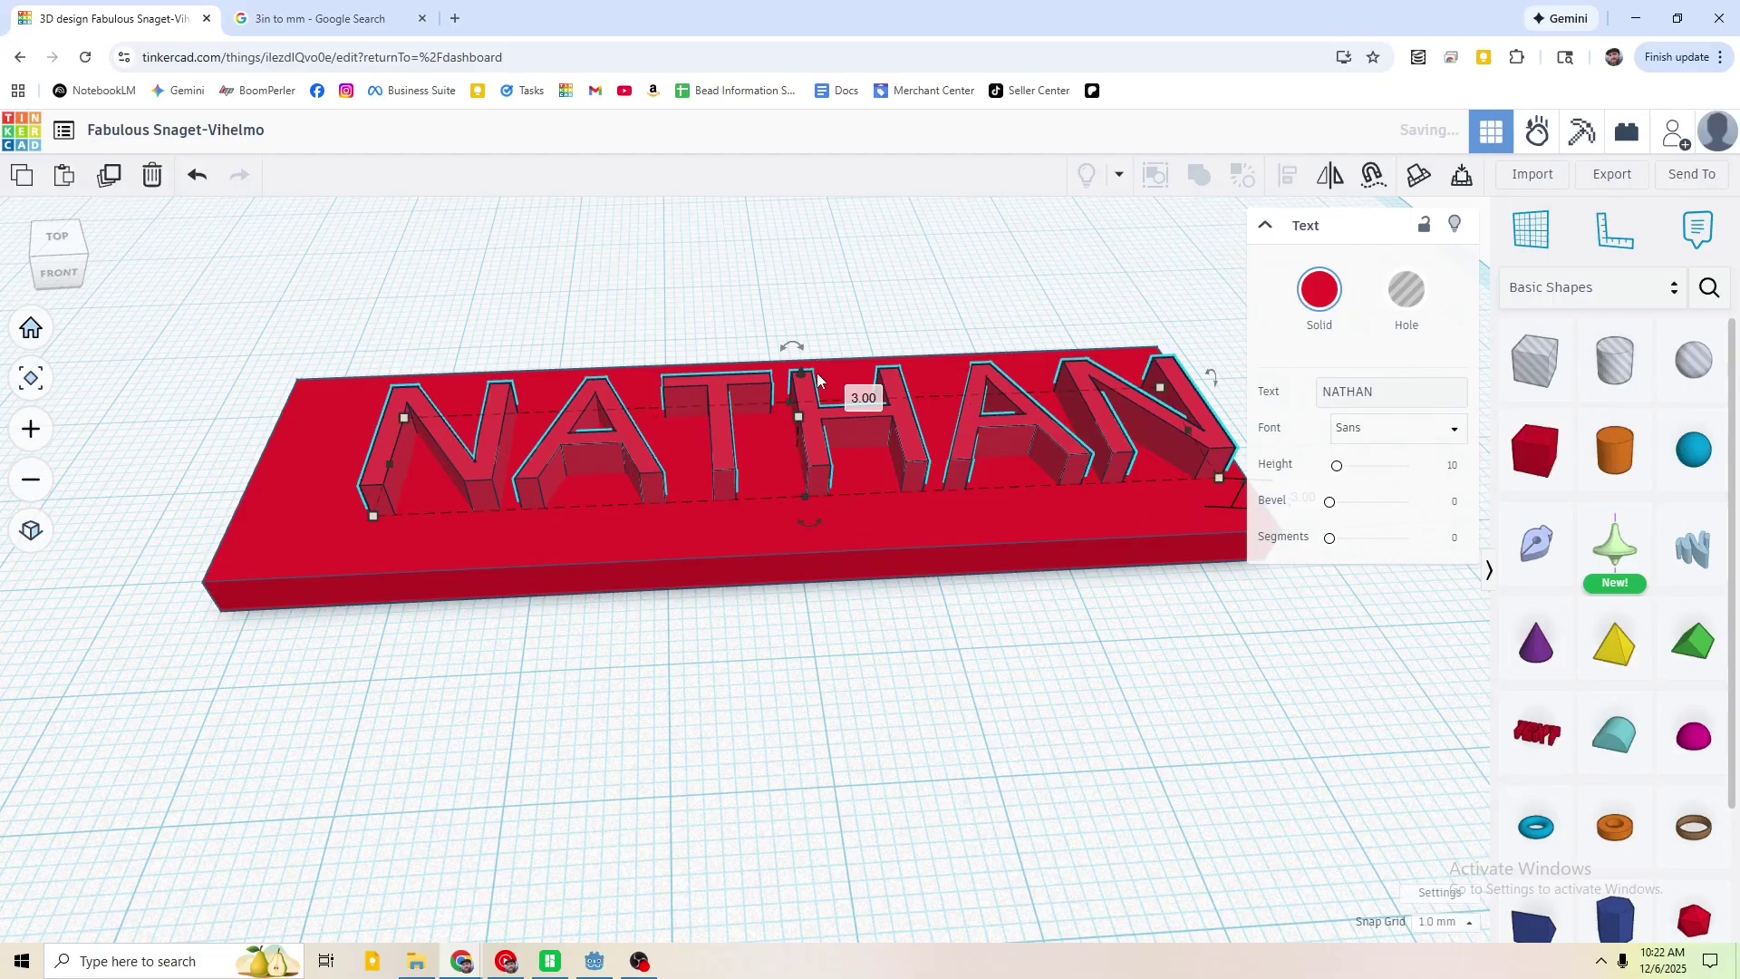
left_click(883, 534)
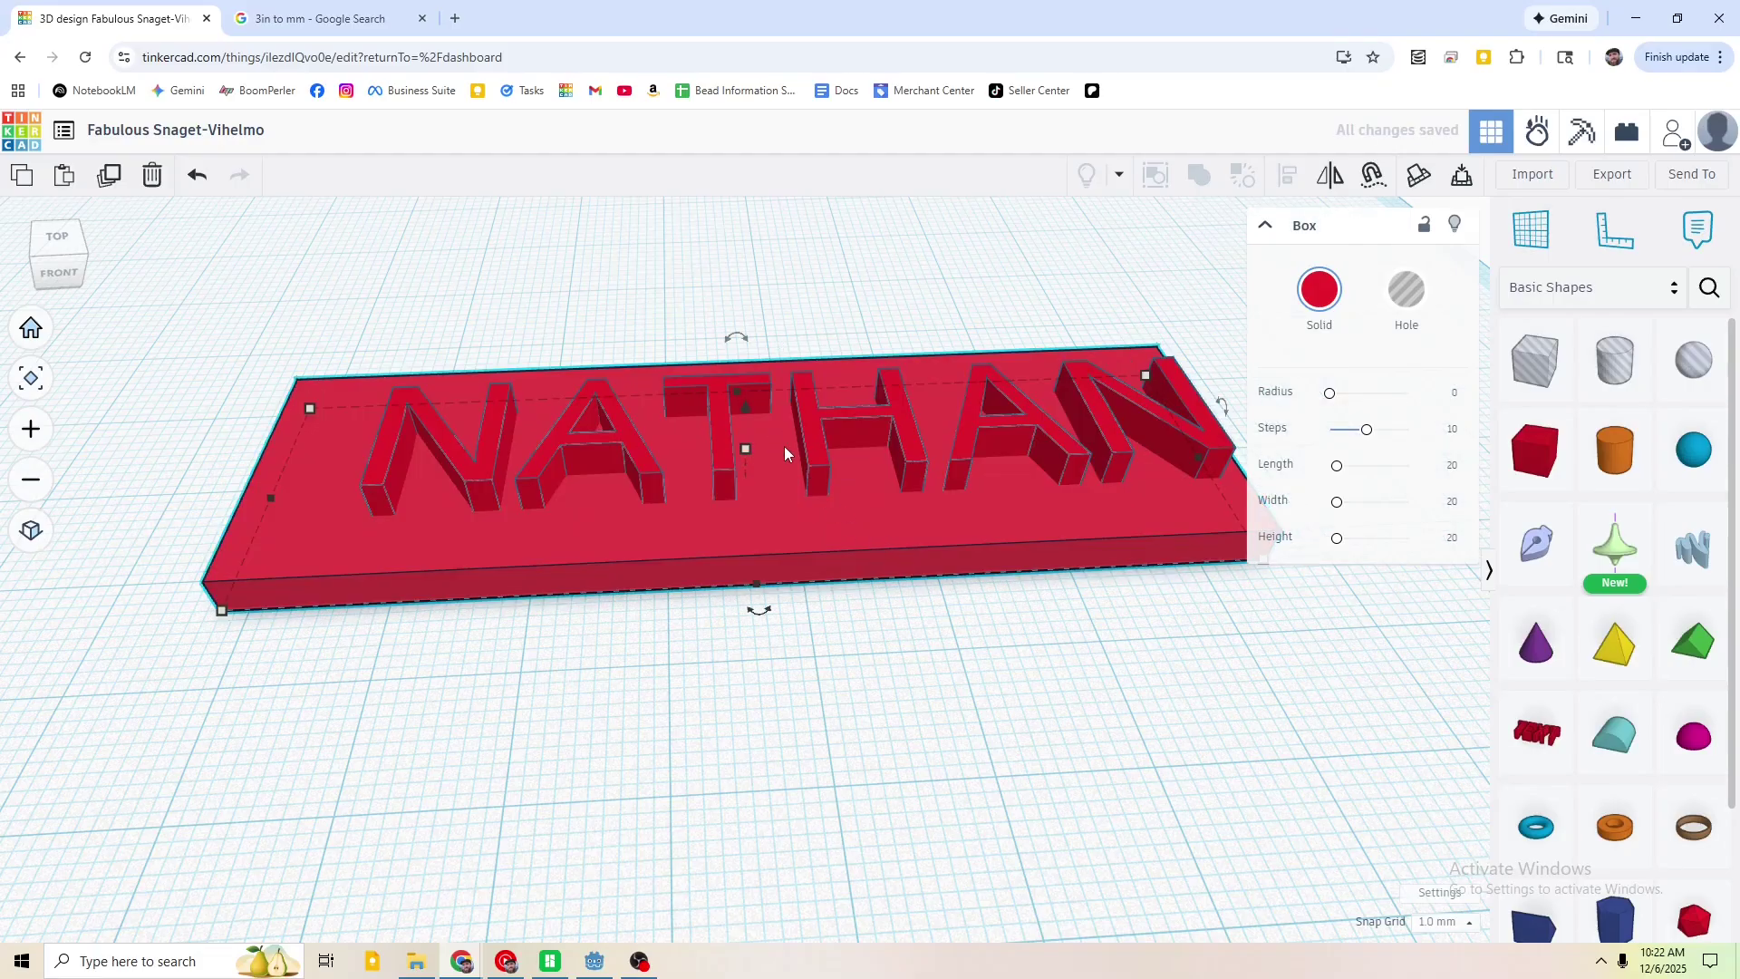
left_click(819, 442)
left_click(823, 631)
right_click_drag(825, 634, 800, 563)
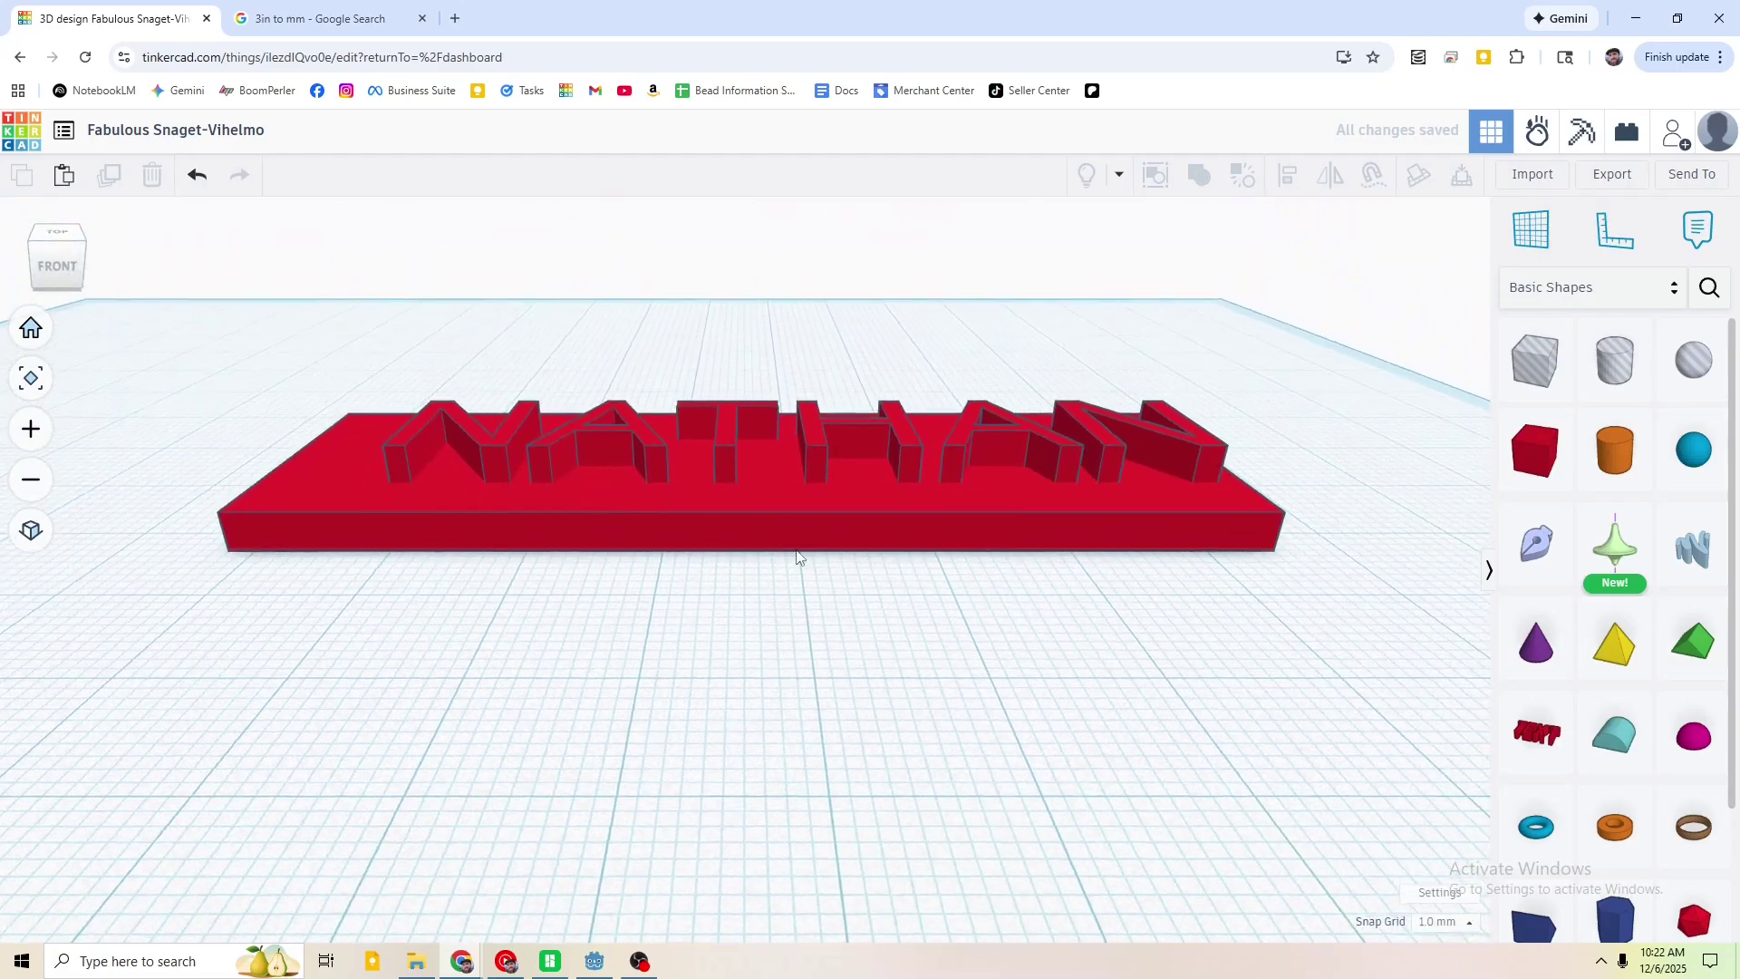
right_click_drag(964, 532, 793, 508)
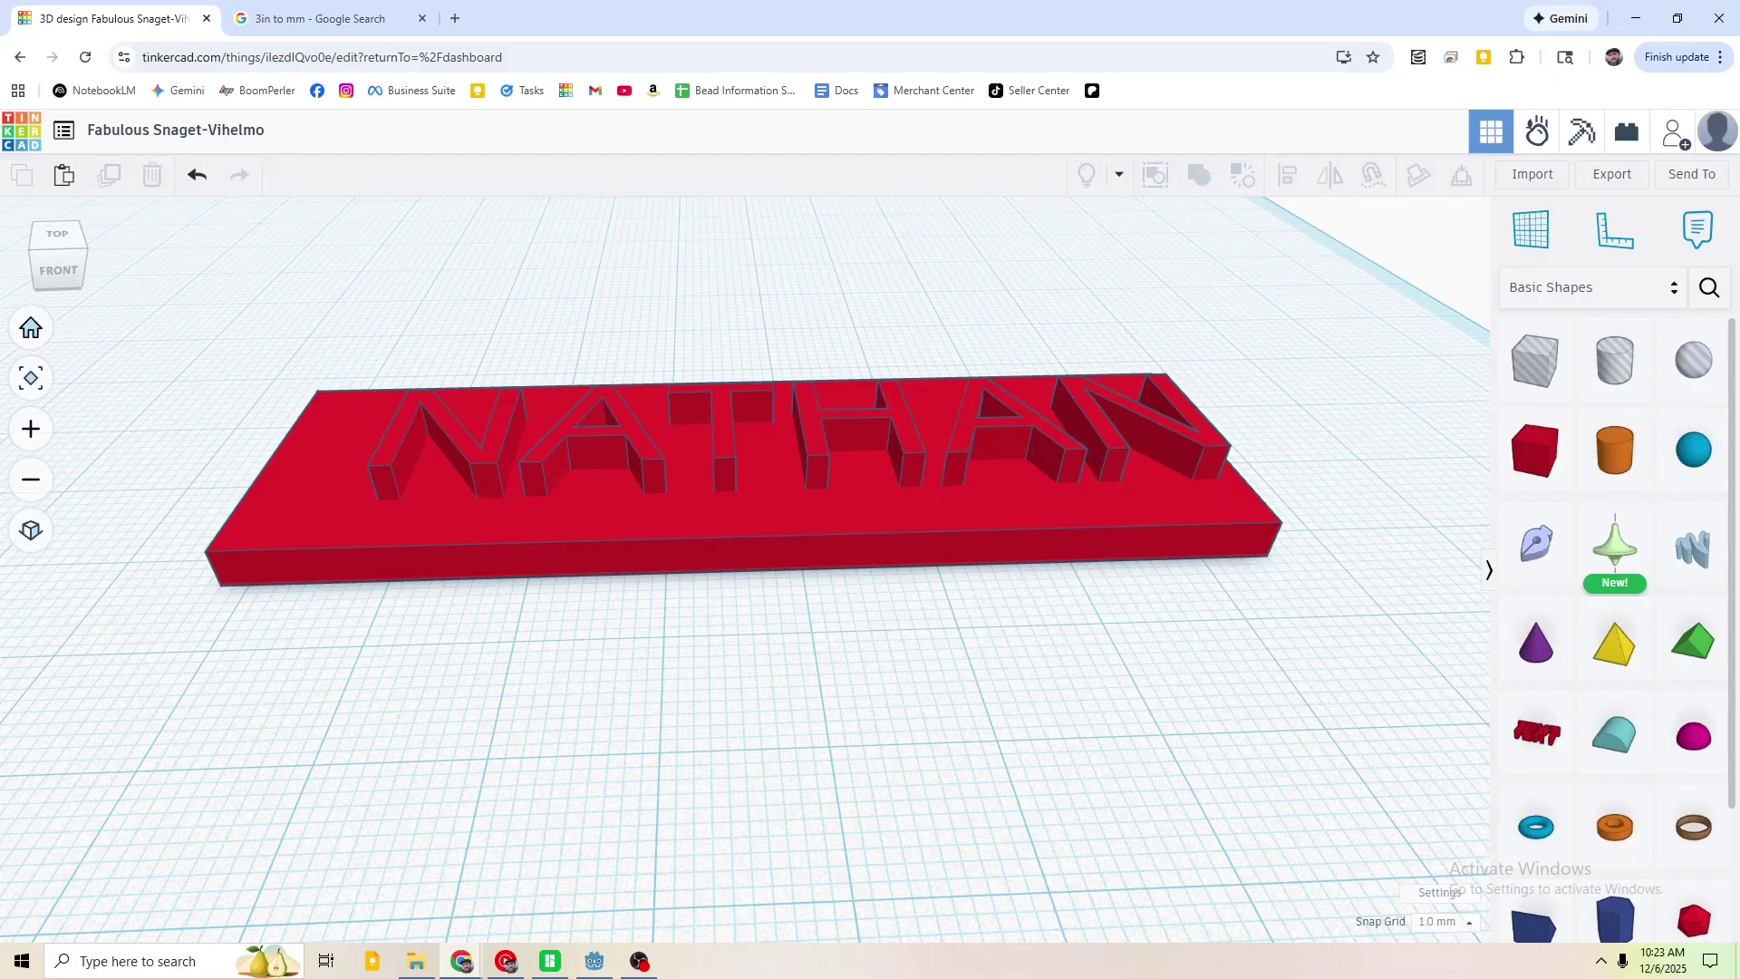
- Add a Cylinder hole in front of the plate and shrink its footprint to 5 by 5 mm
left_click(1220, 623)
scroll(1179, 623, "down", 3)
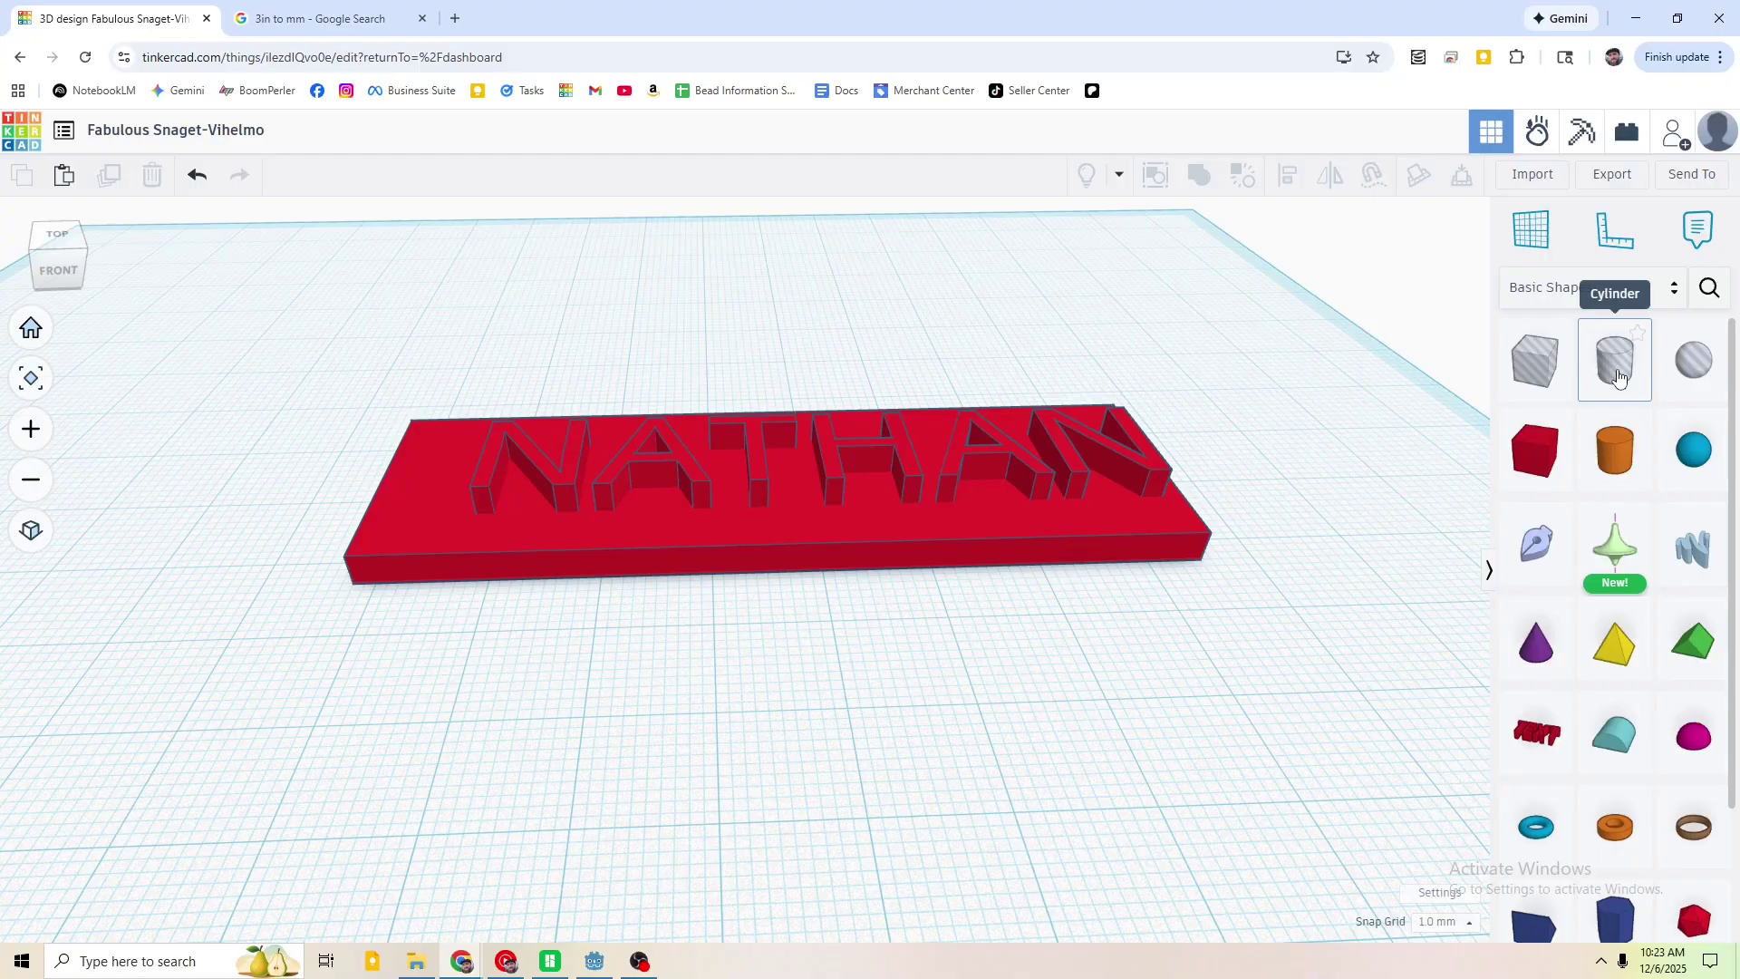
left_click_drag(1619, 376, 818, 671)
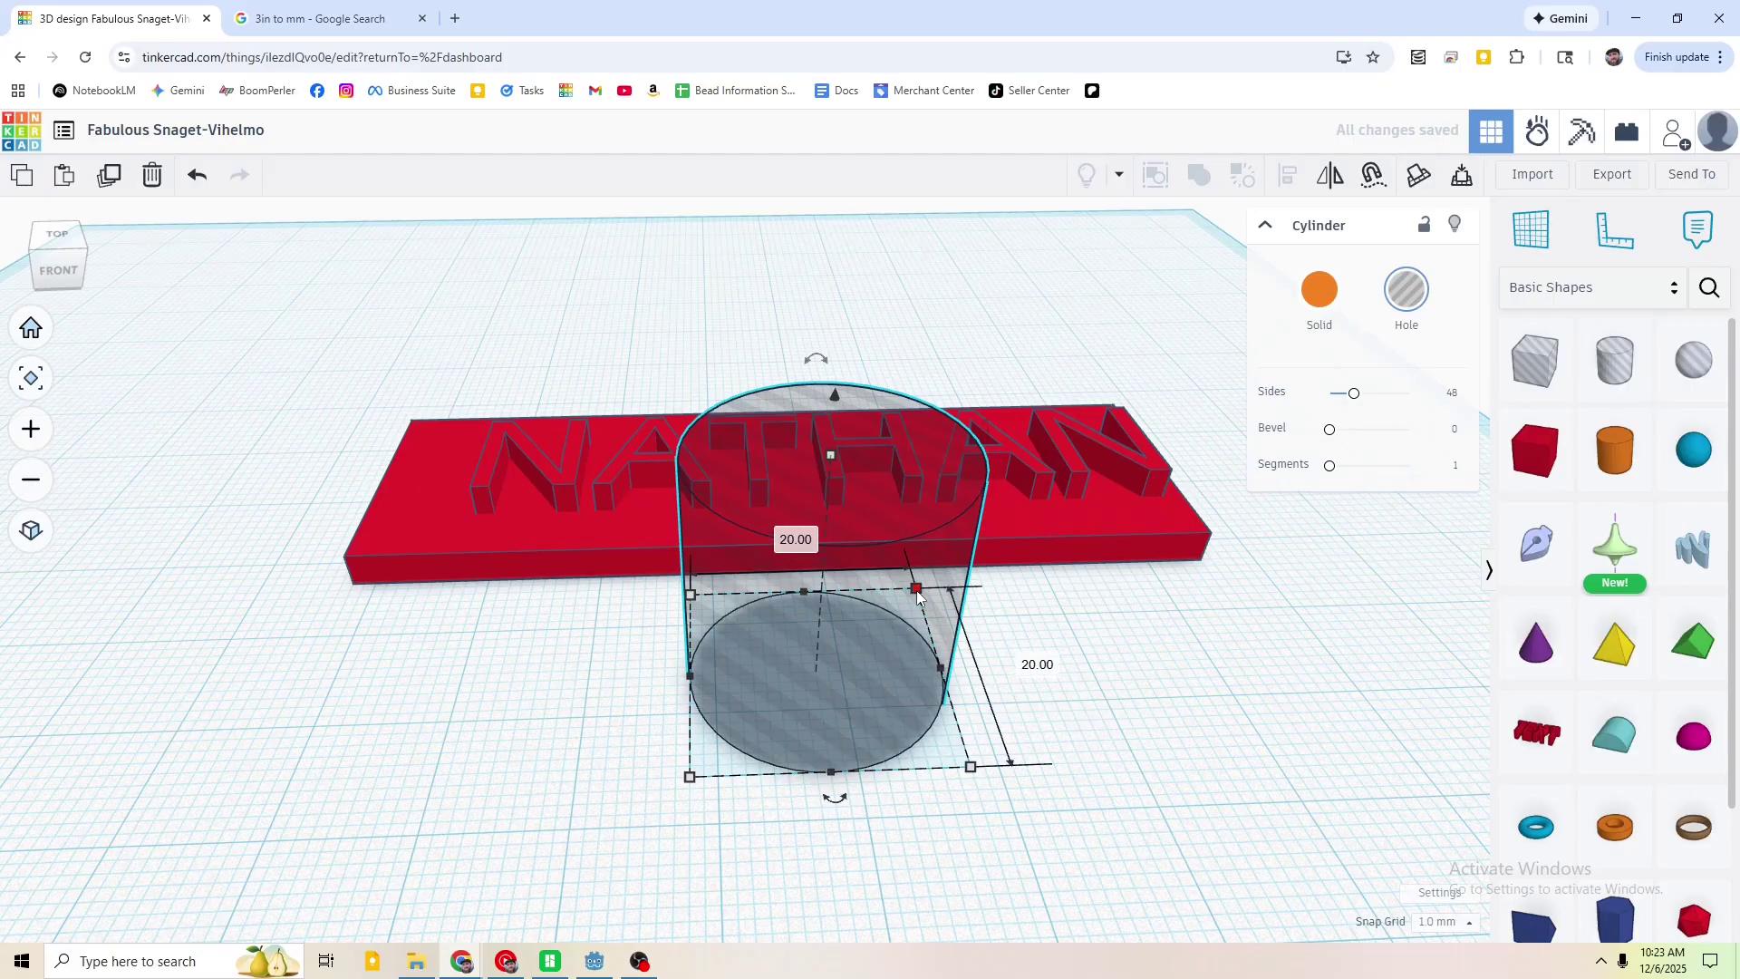
left_click_drag(918, 591, 761, 736)
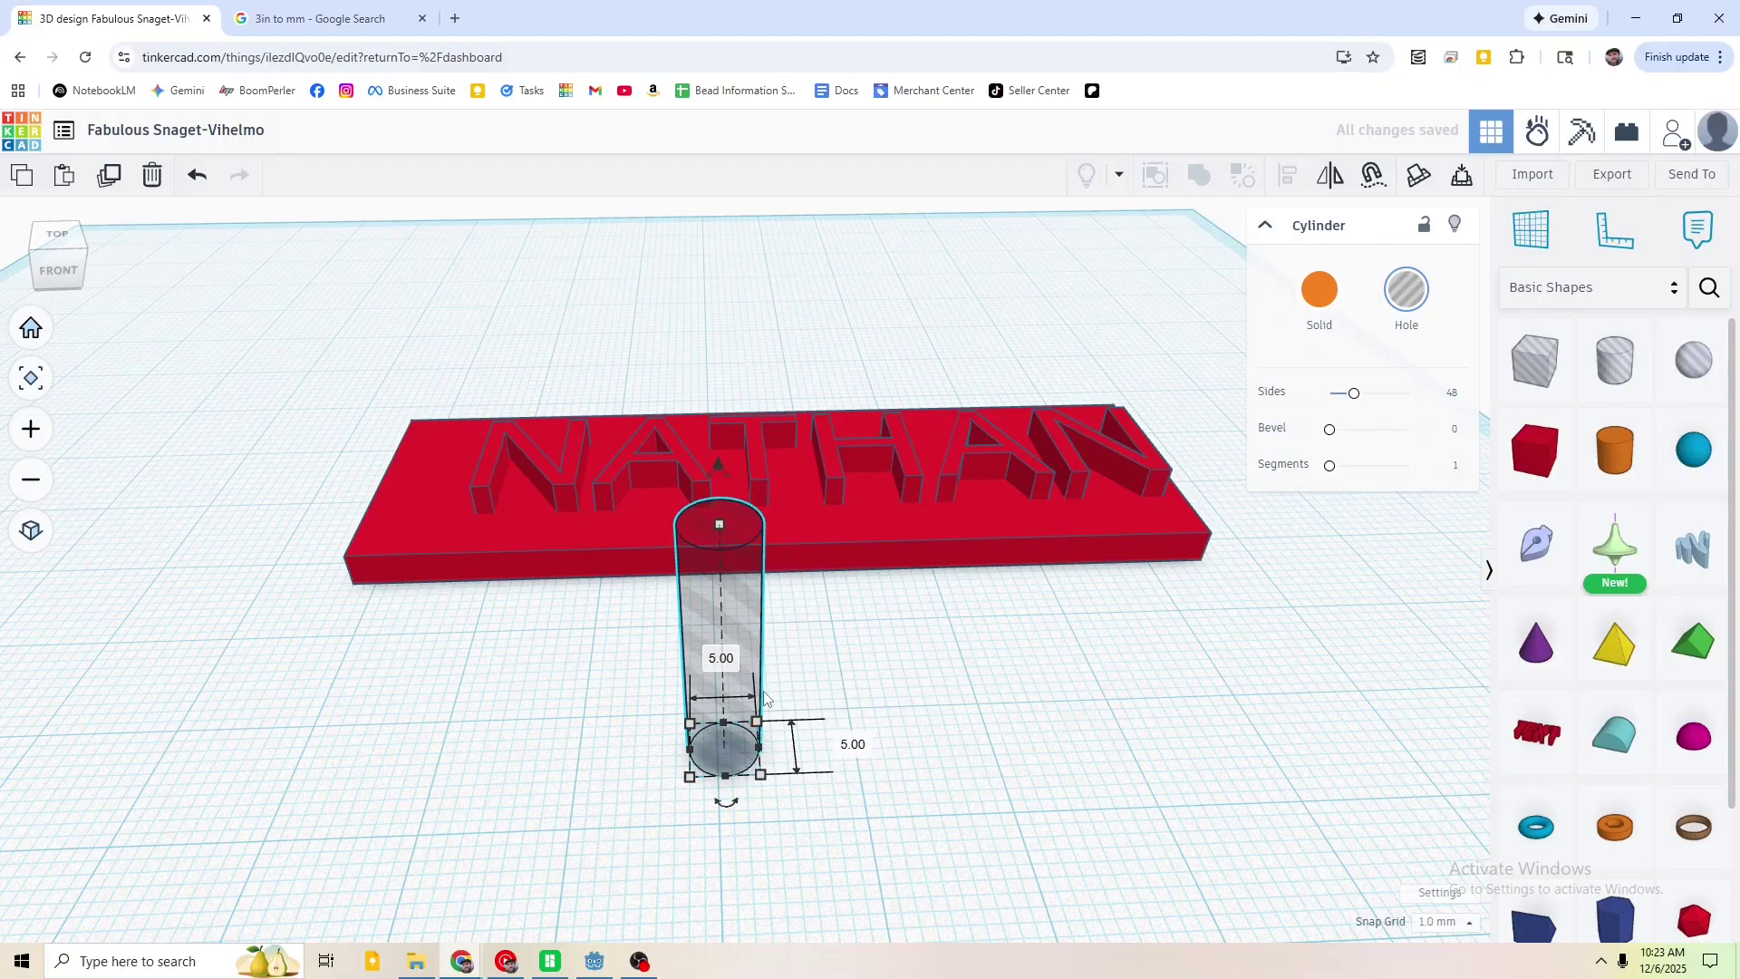
right_click_drag(920, 664, 969, 667)
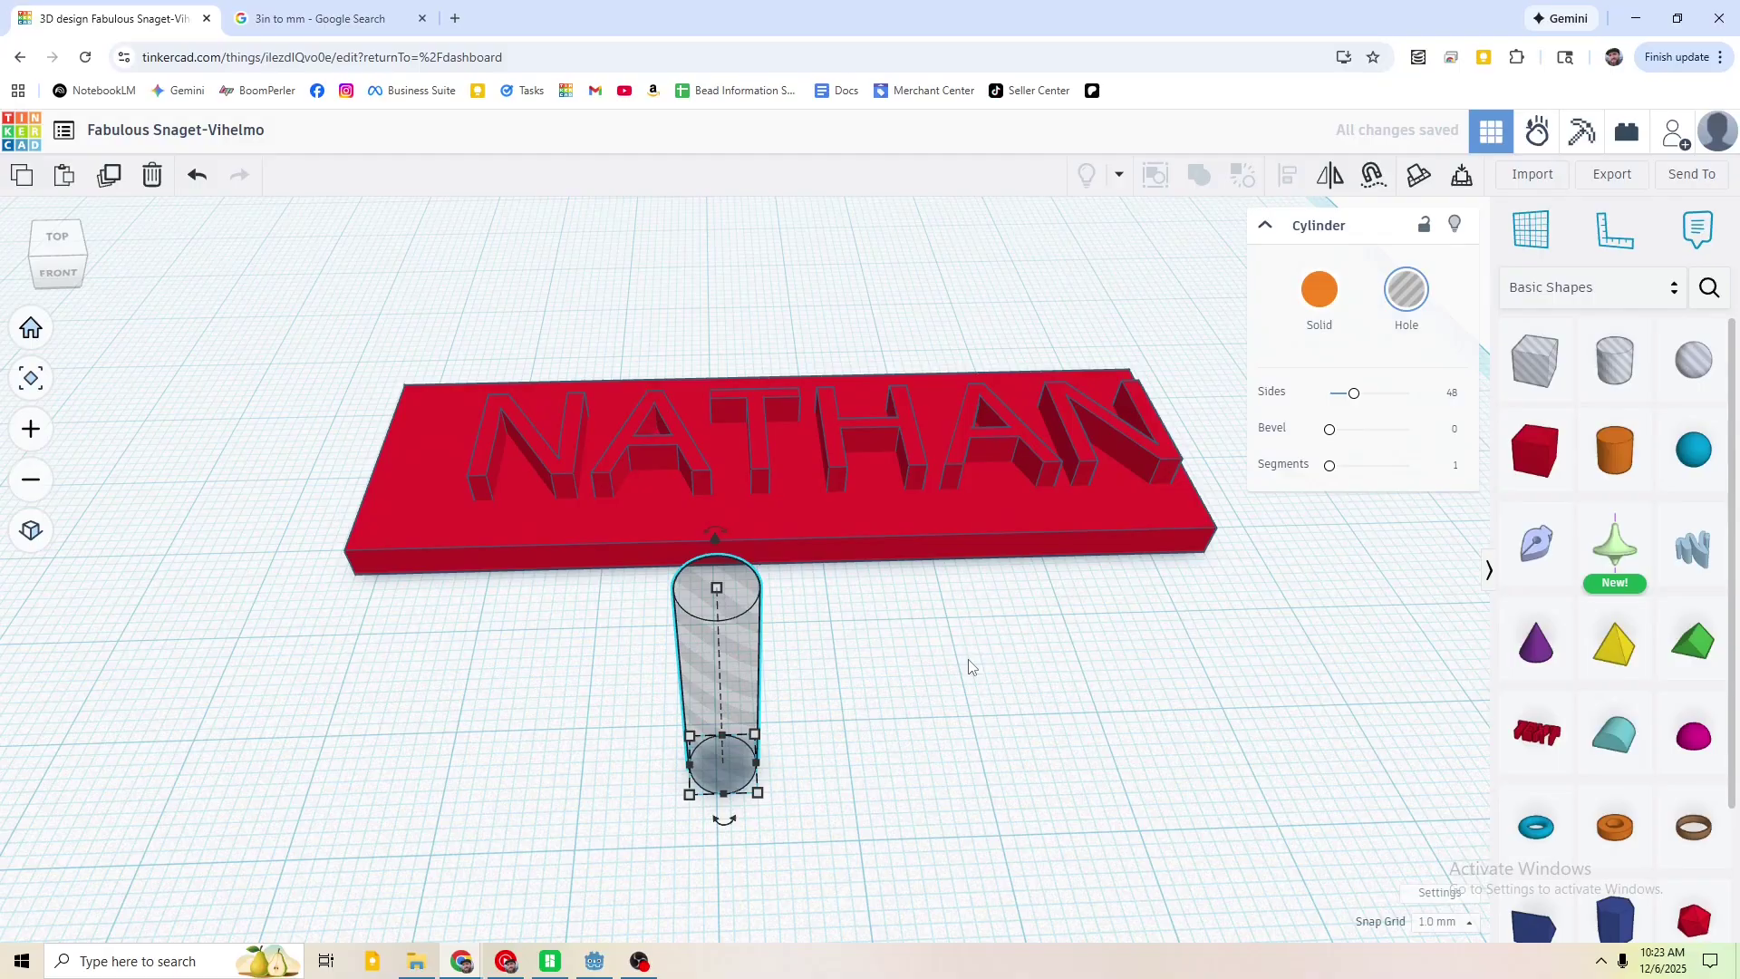
- Move the cylinder hole into the left end of the plate, beside the first letter of the name
left_click_drag(723, 766, 325, 508)
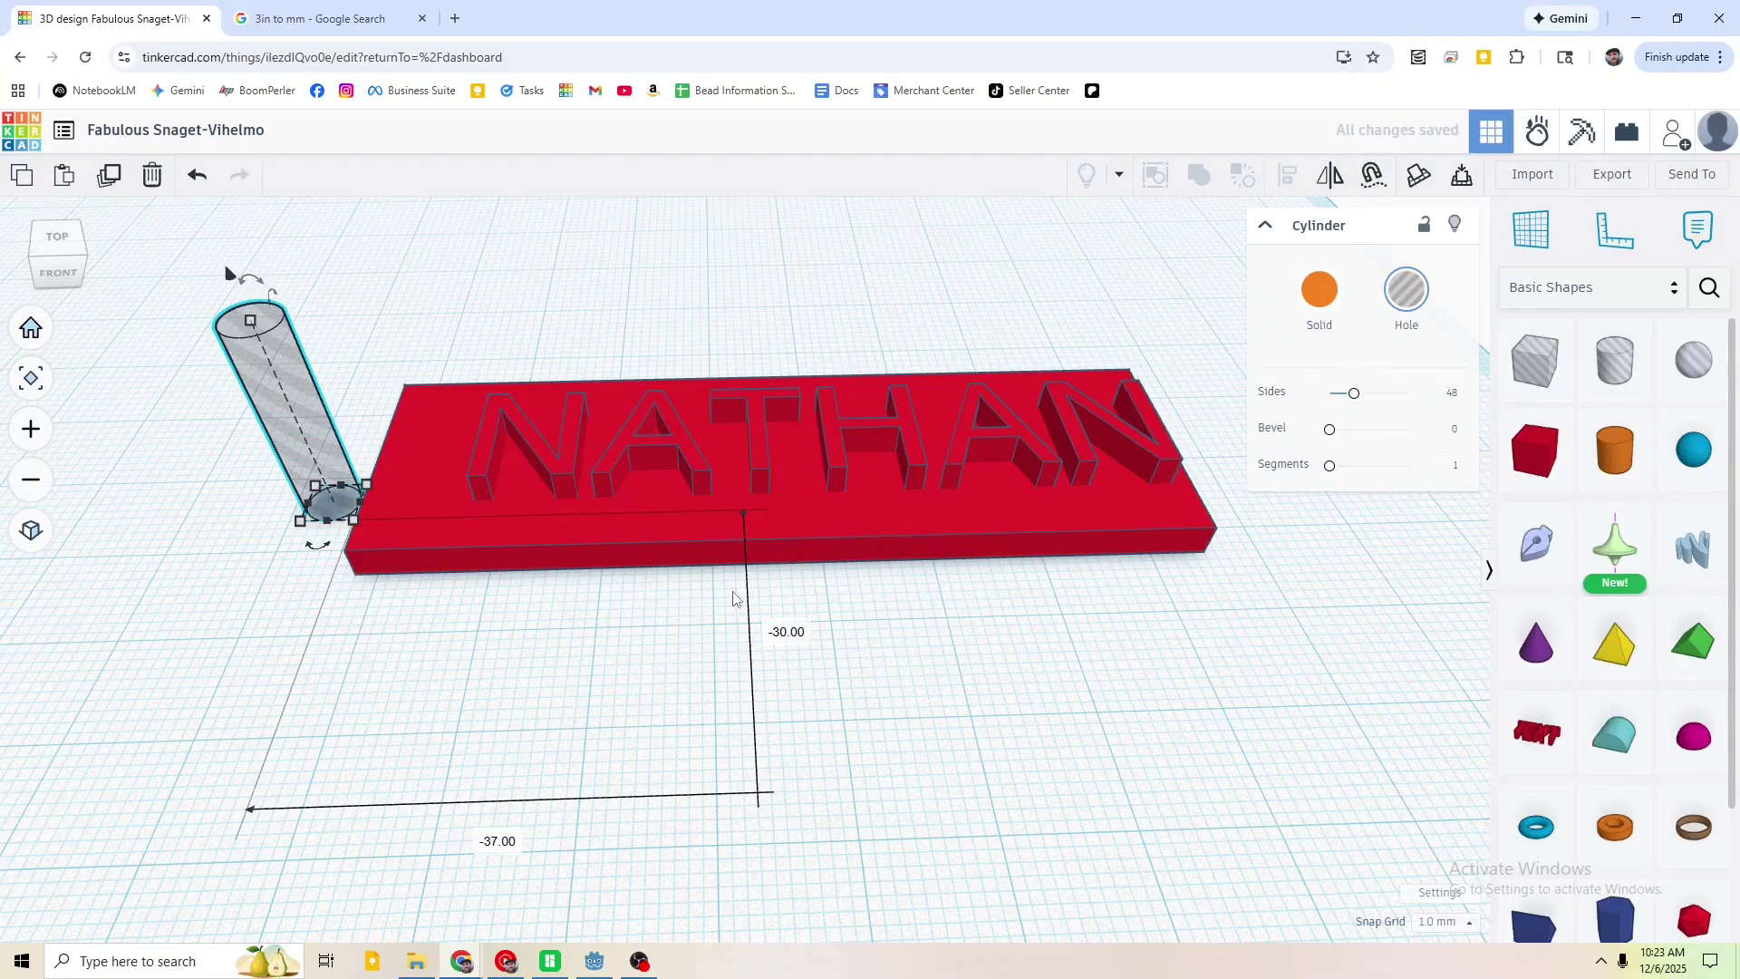
right_click_drag(523, 587, 520, 620)
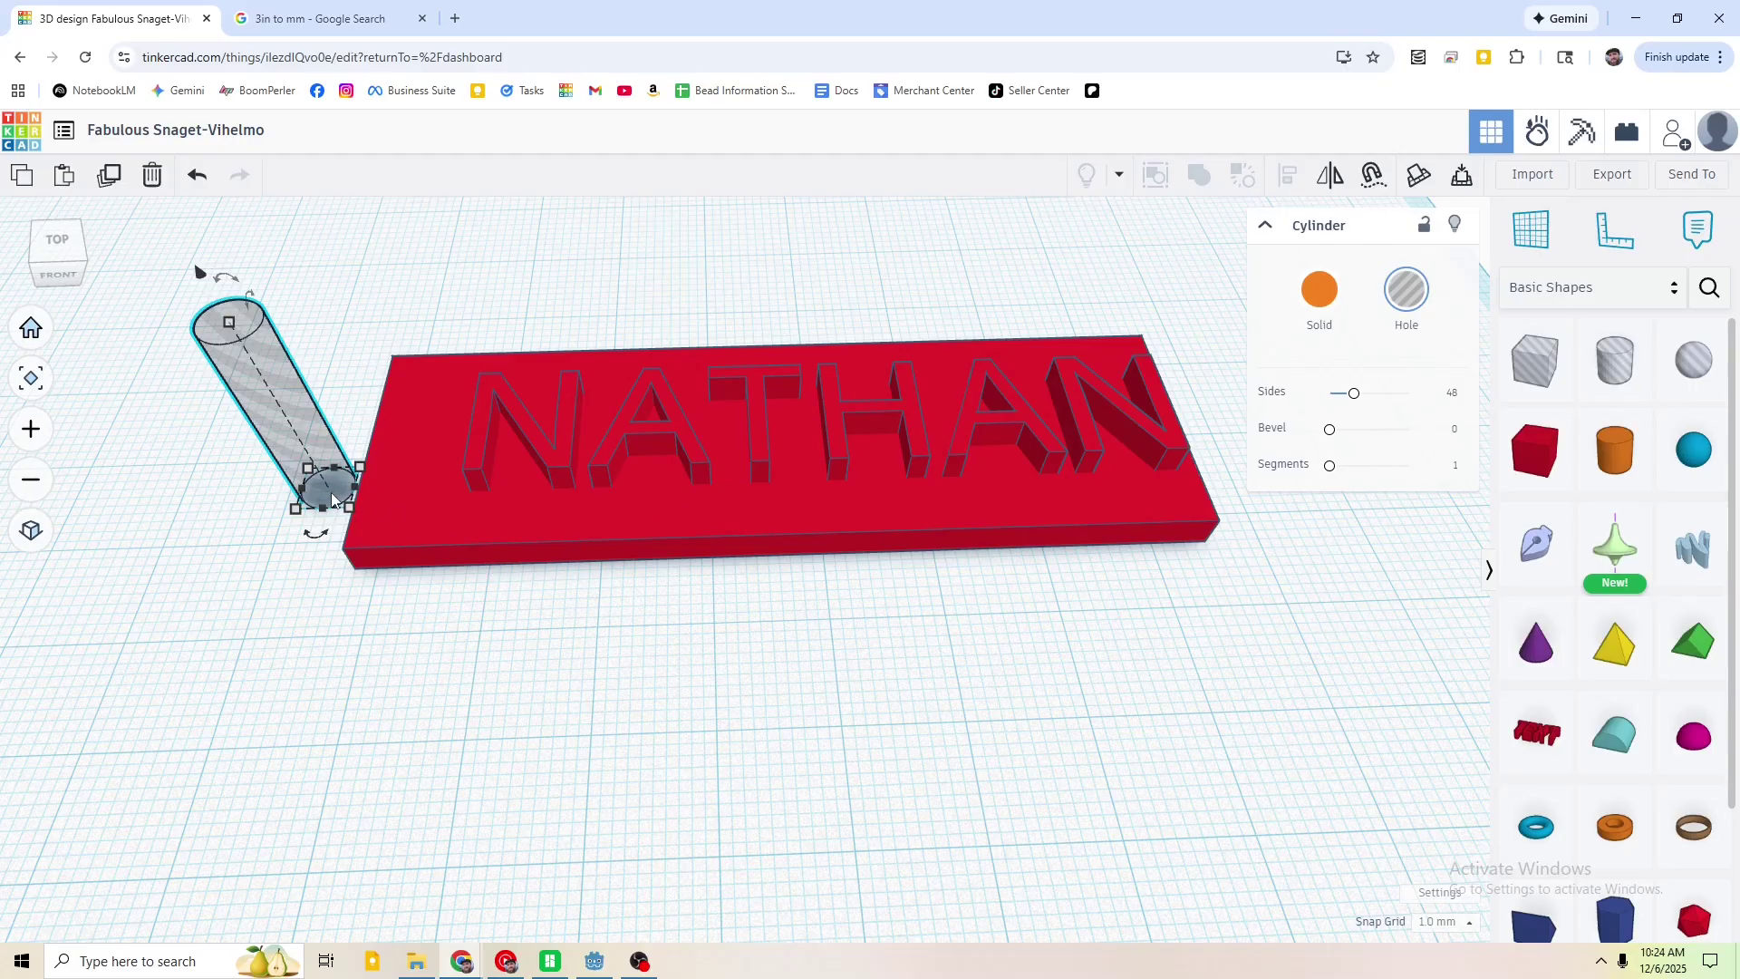
left_click_drag(337, 498, 429, 470)
middle_click_drag(482, 624, 618, 548)
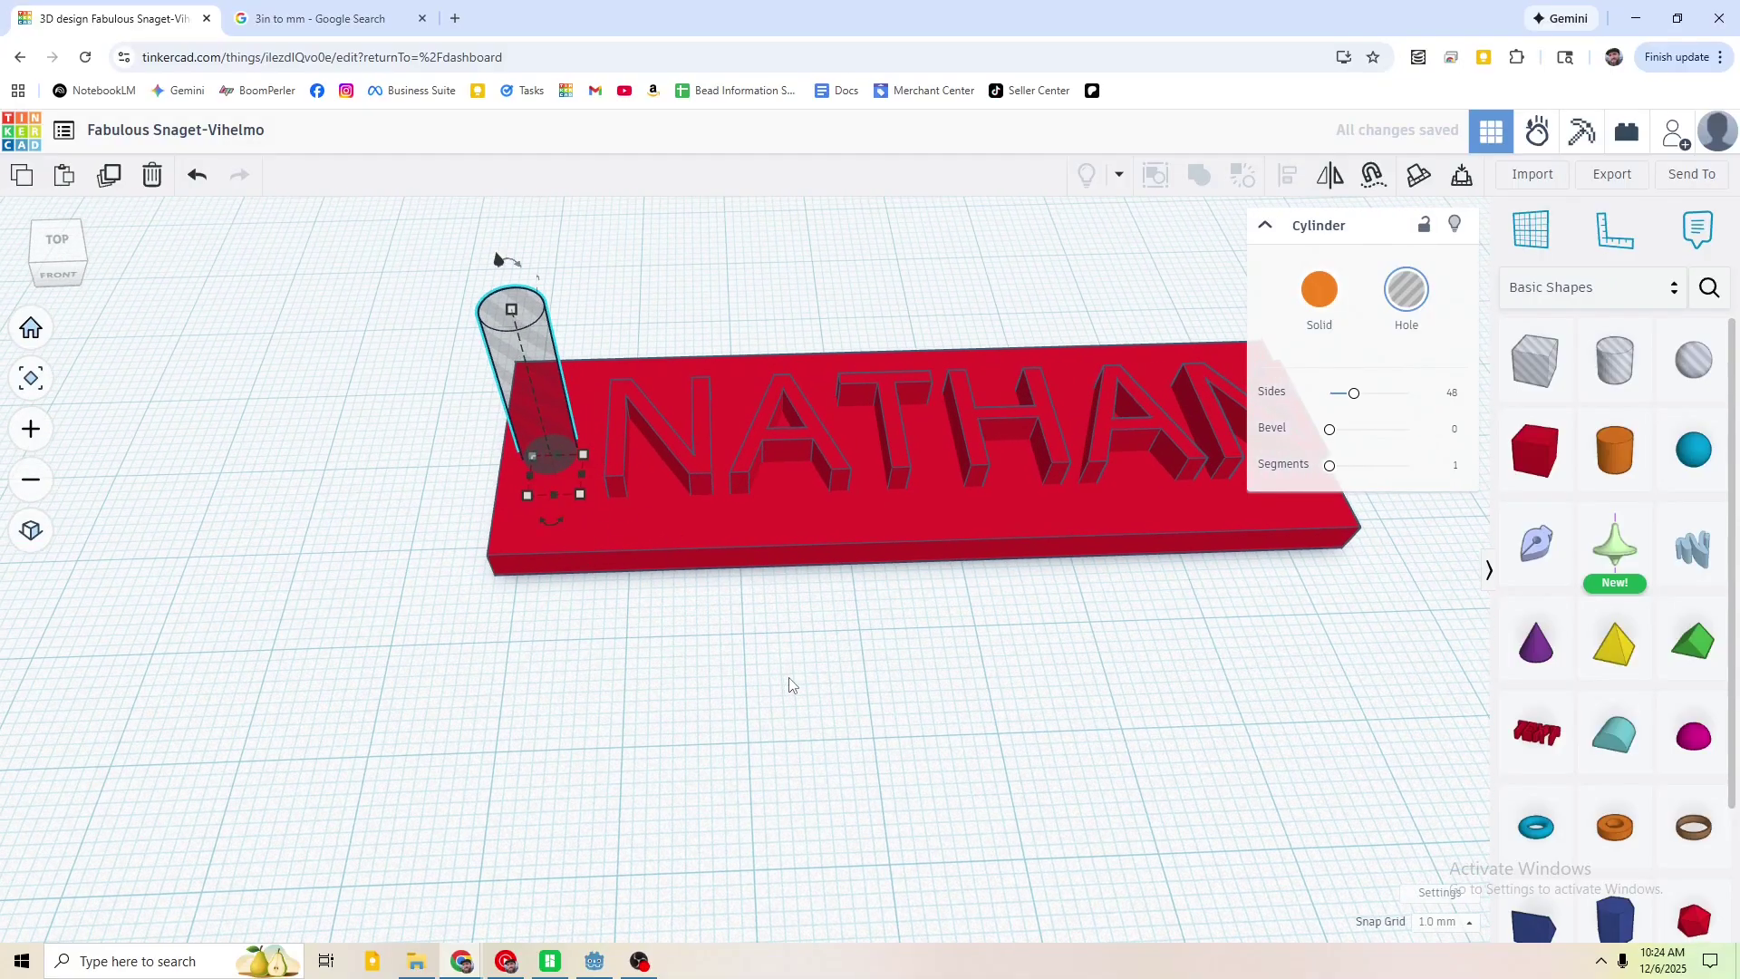
key("Escape")
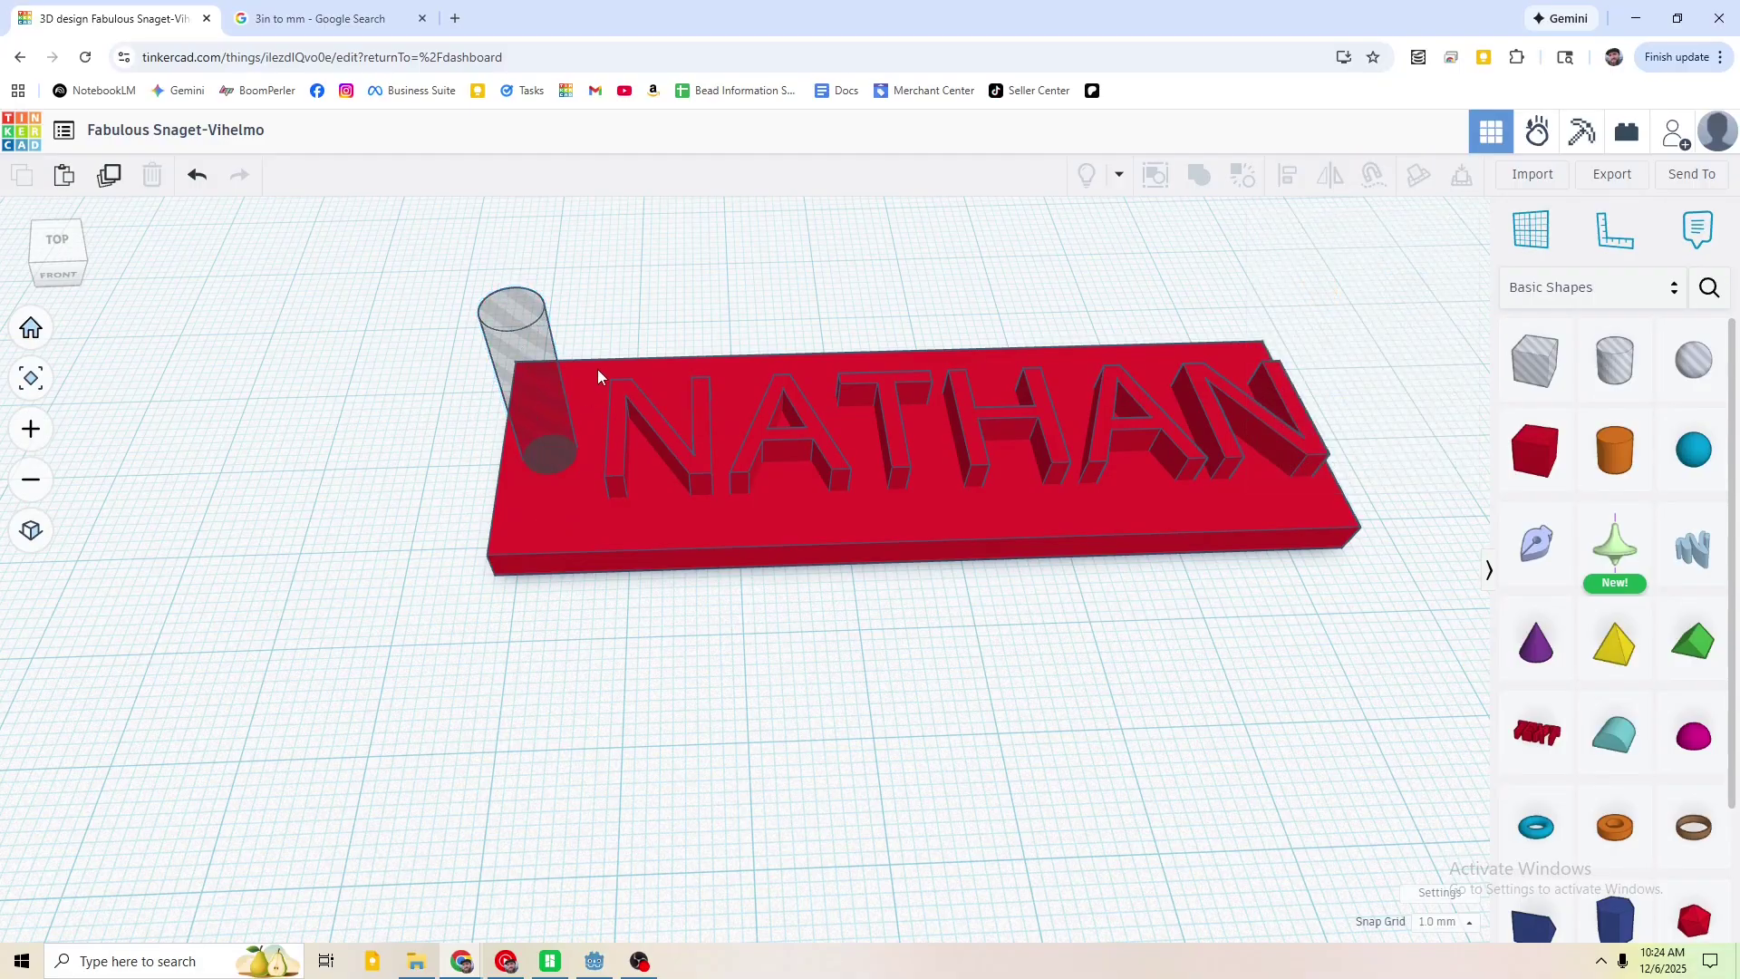
- Align the cylinder hole with the middle of the base plate's depth, using the plate as the reference
left_click(592, 401)
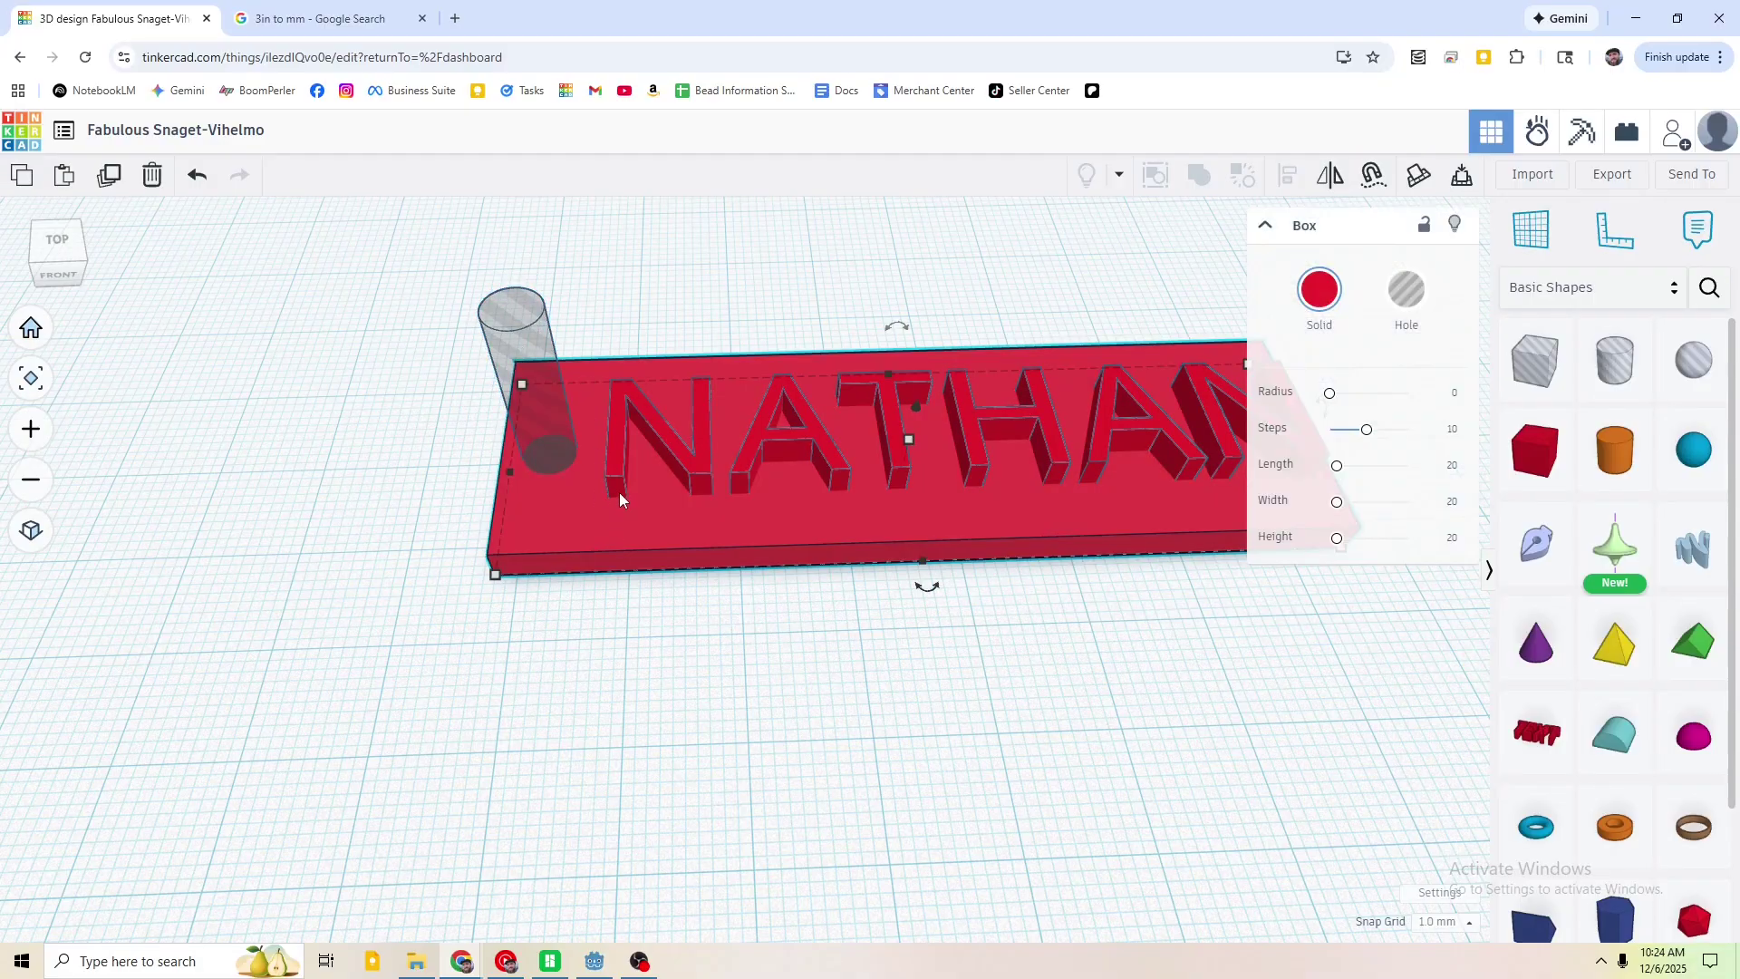
left_click(511, 337, "shift")
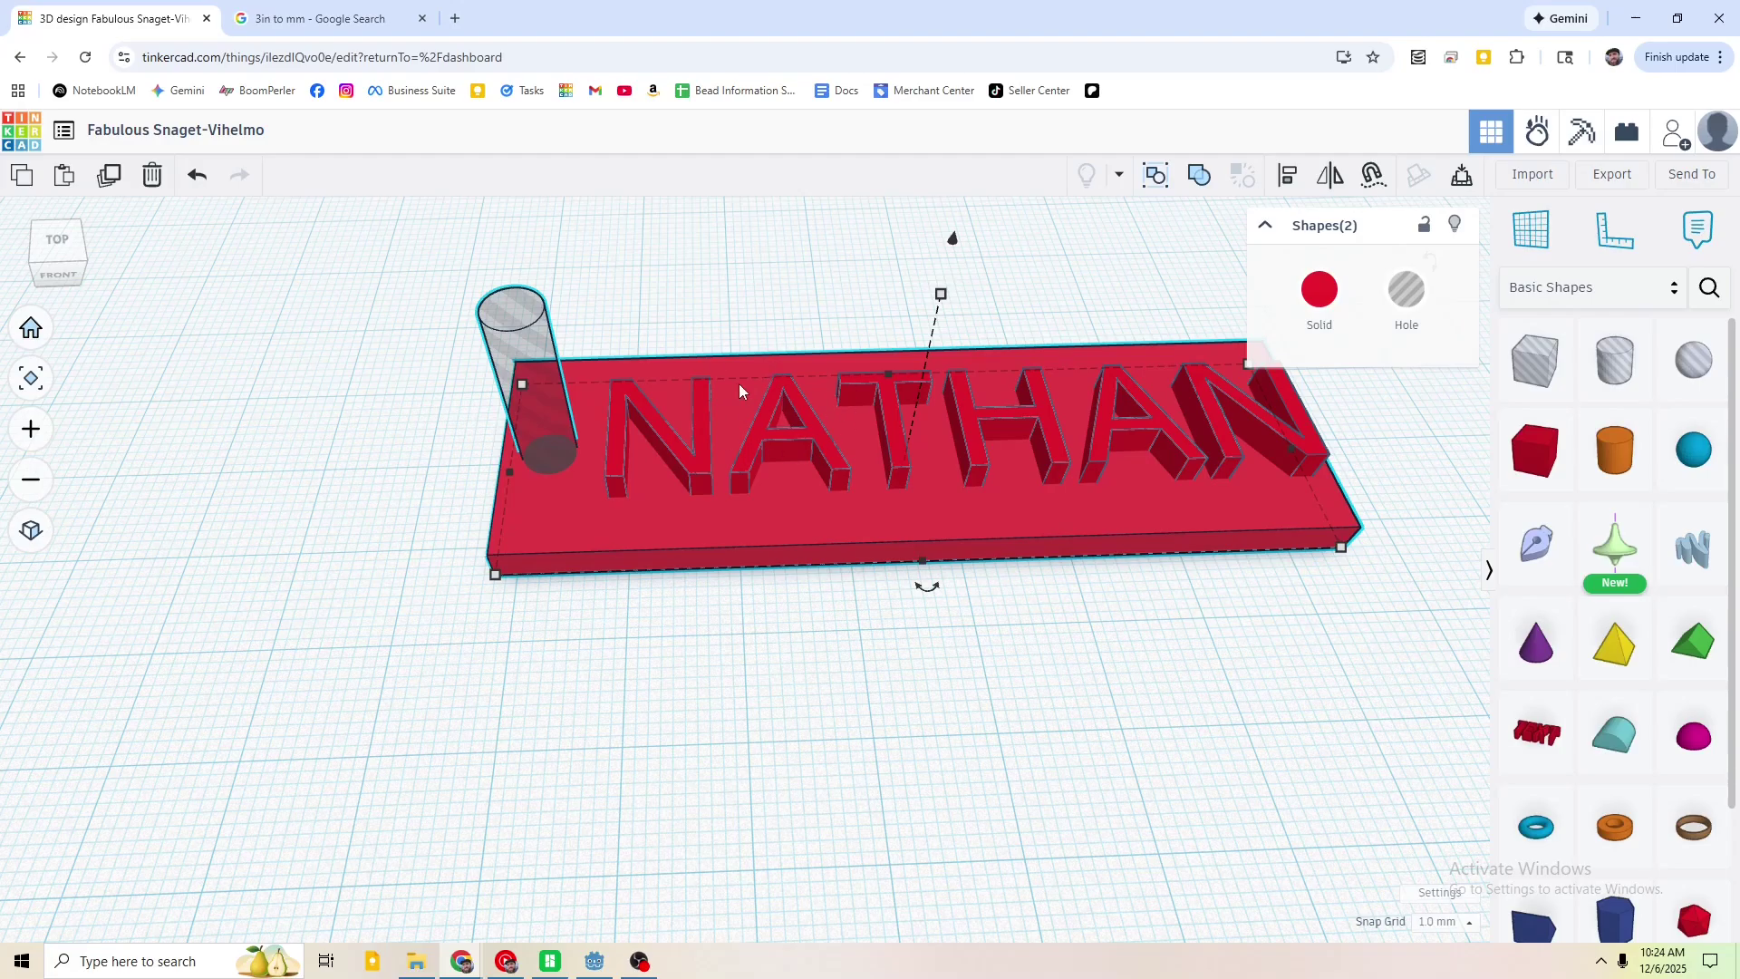
left_click(1294, 184)
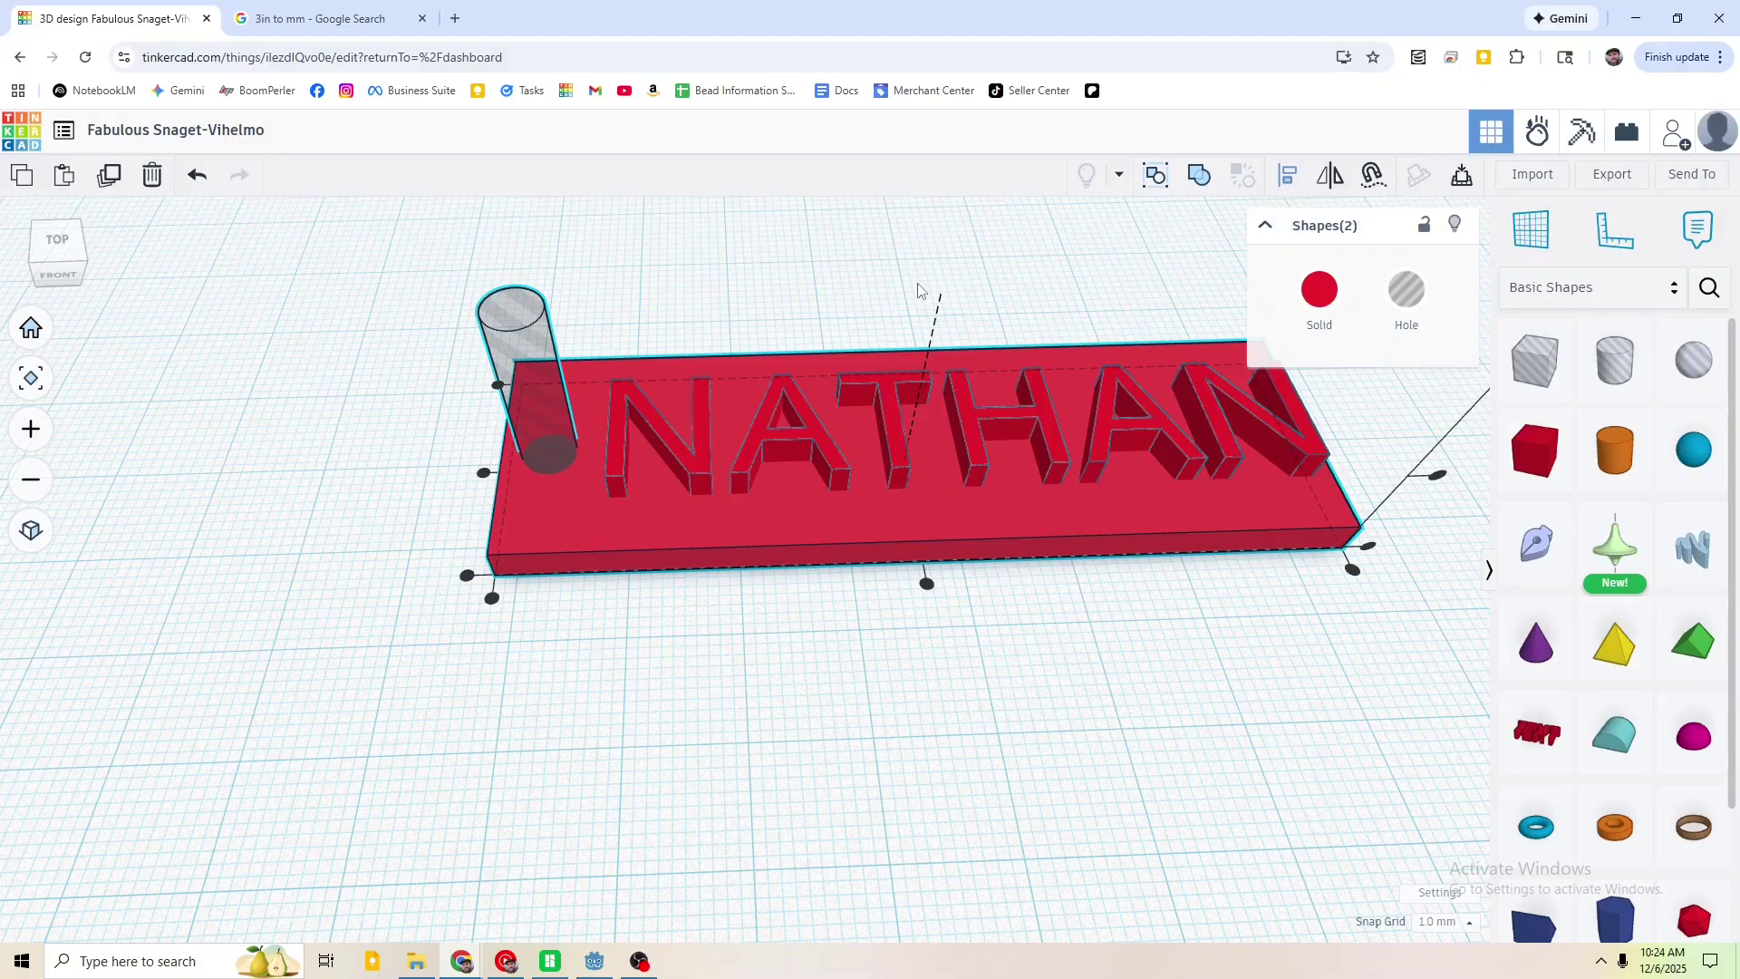
middle_click_drag(921, 291, 870, 333)
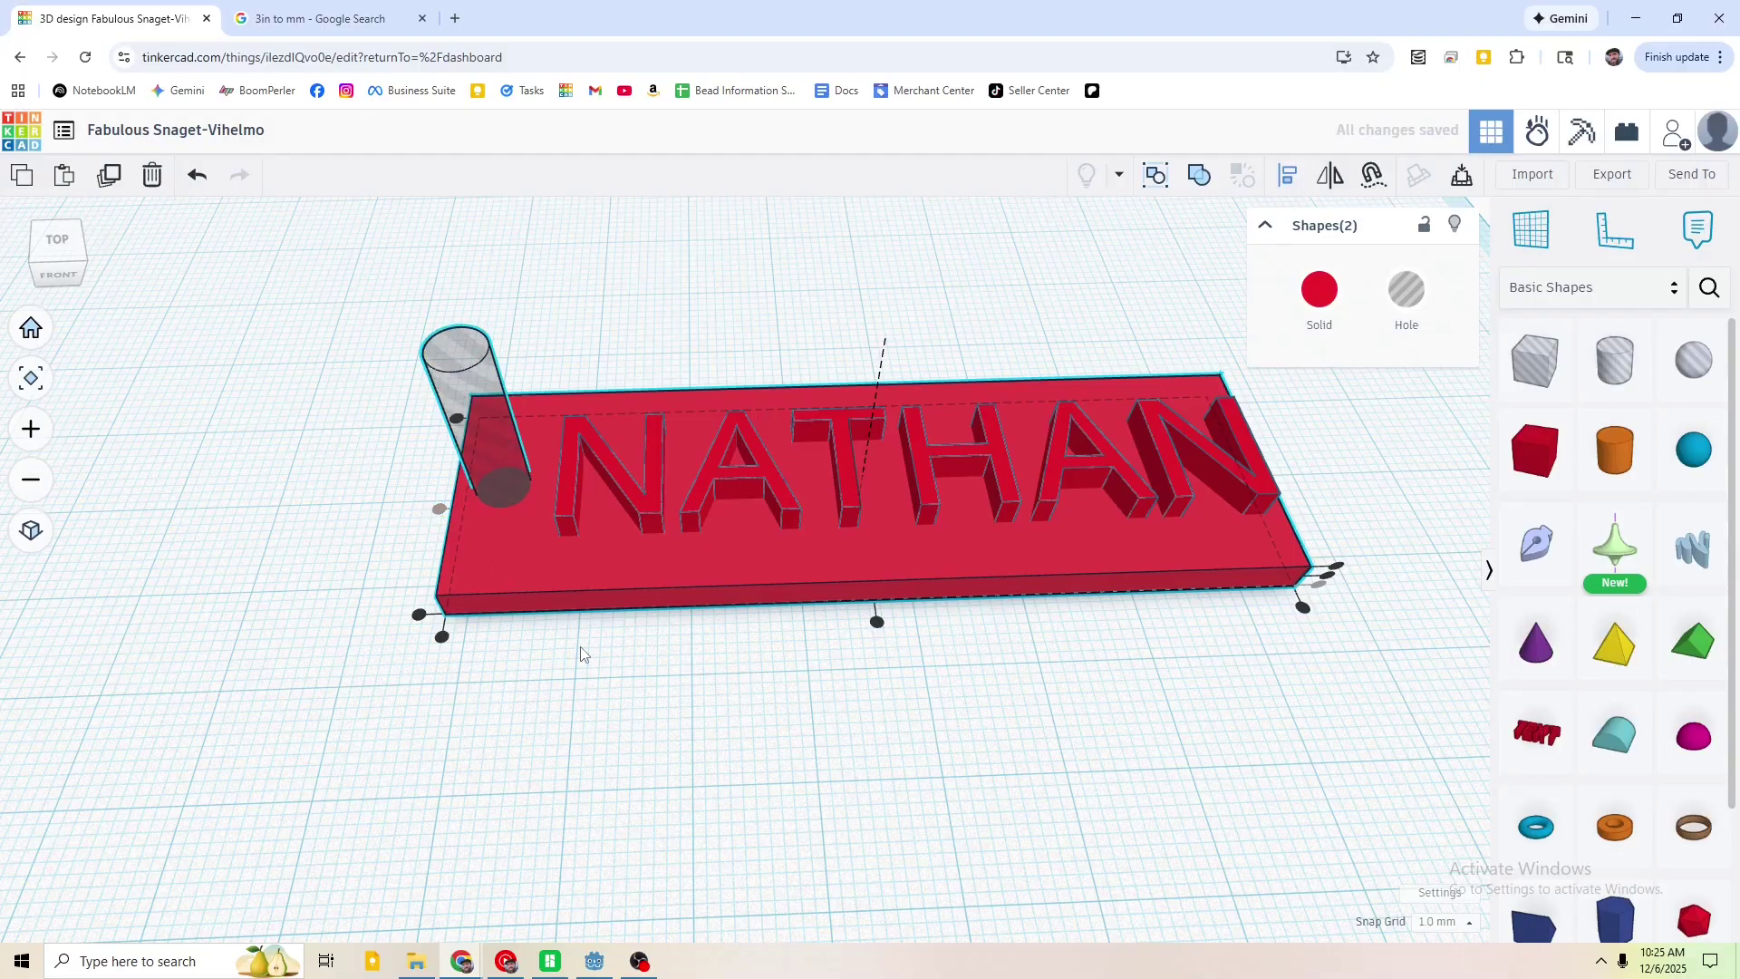
left_click(646, 695)
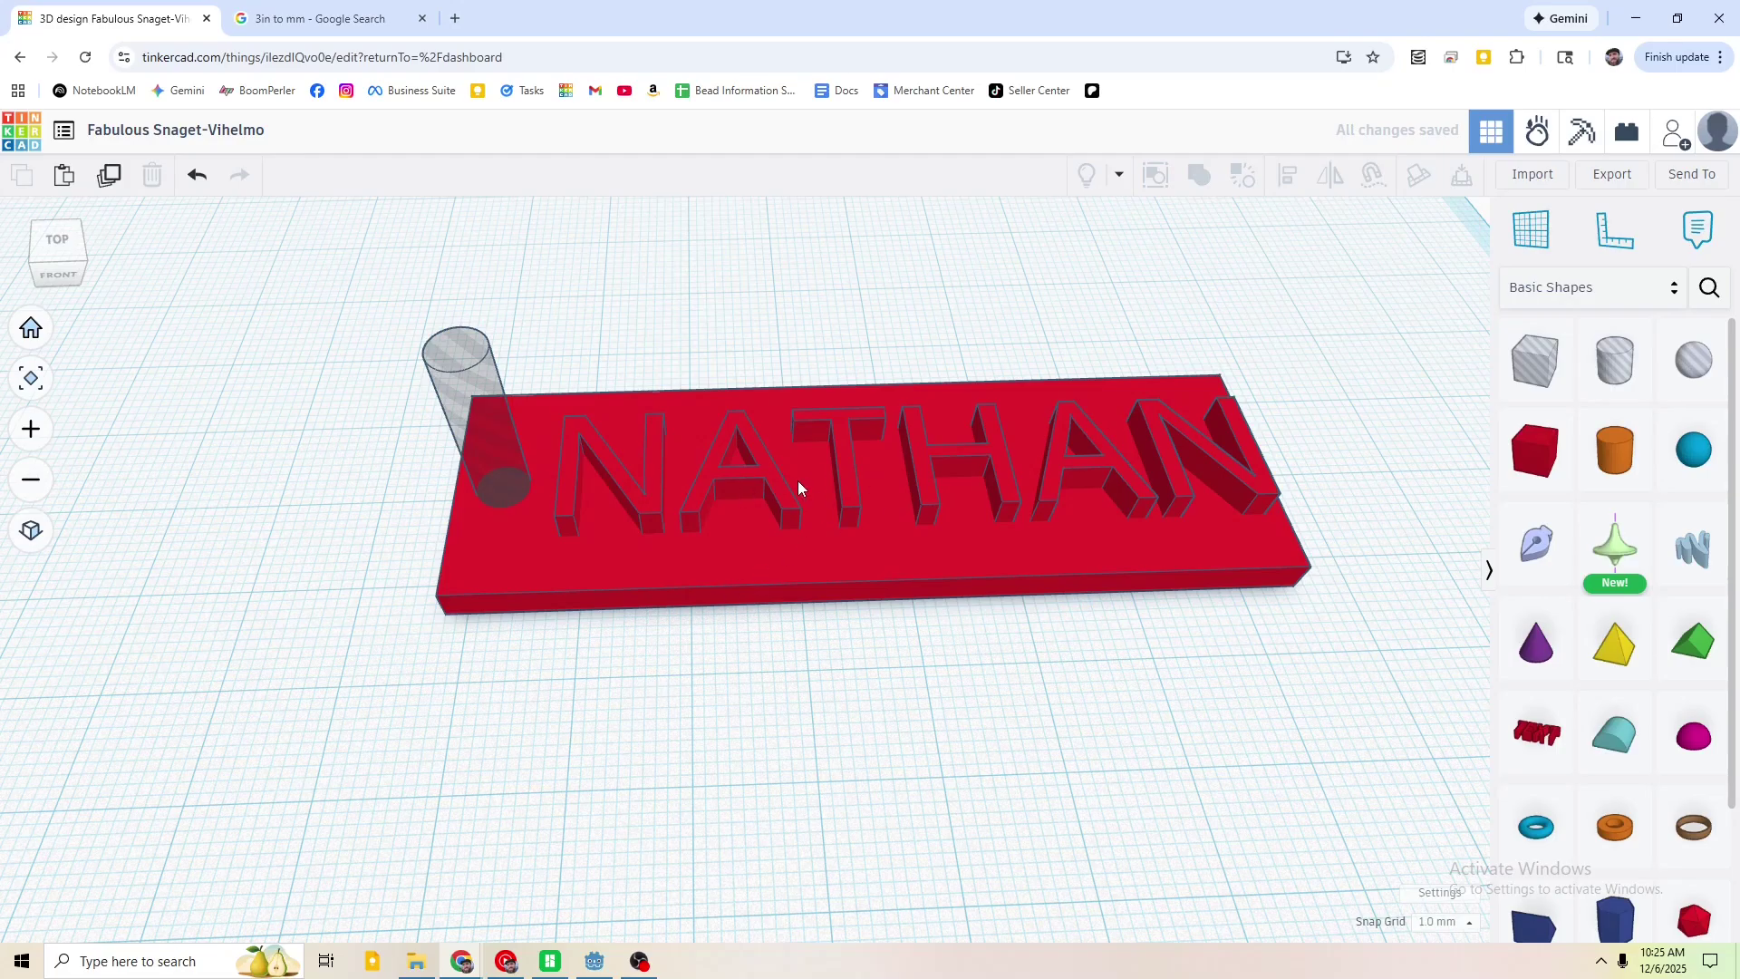
- Move the name text about 1.3 mm toward the cylinder hole and check its middle alignment with the base plate's depth
mouse_move(846, 469)
left_mouse_down()
mouse_move(820, 481)
mouse_move(835, 446)
mouse_move(835, 474)
left_mouse_up()
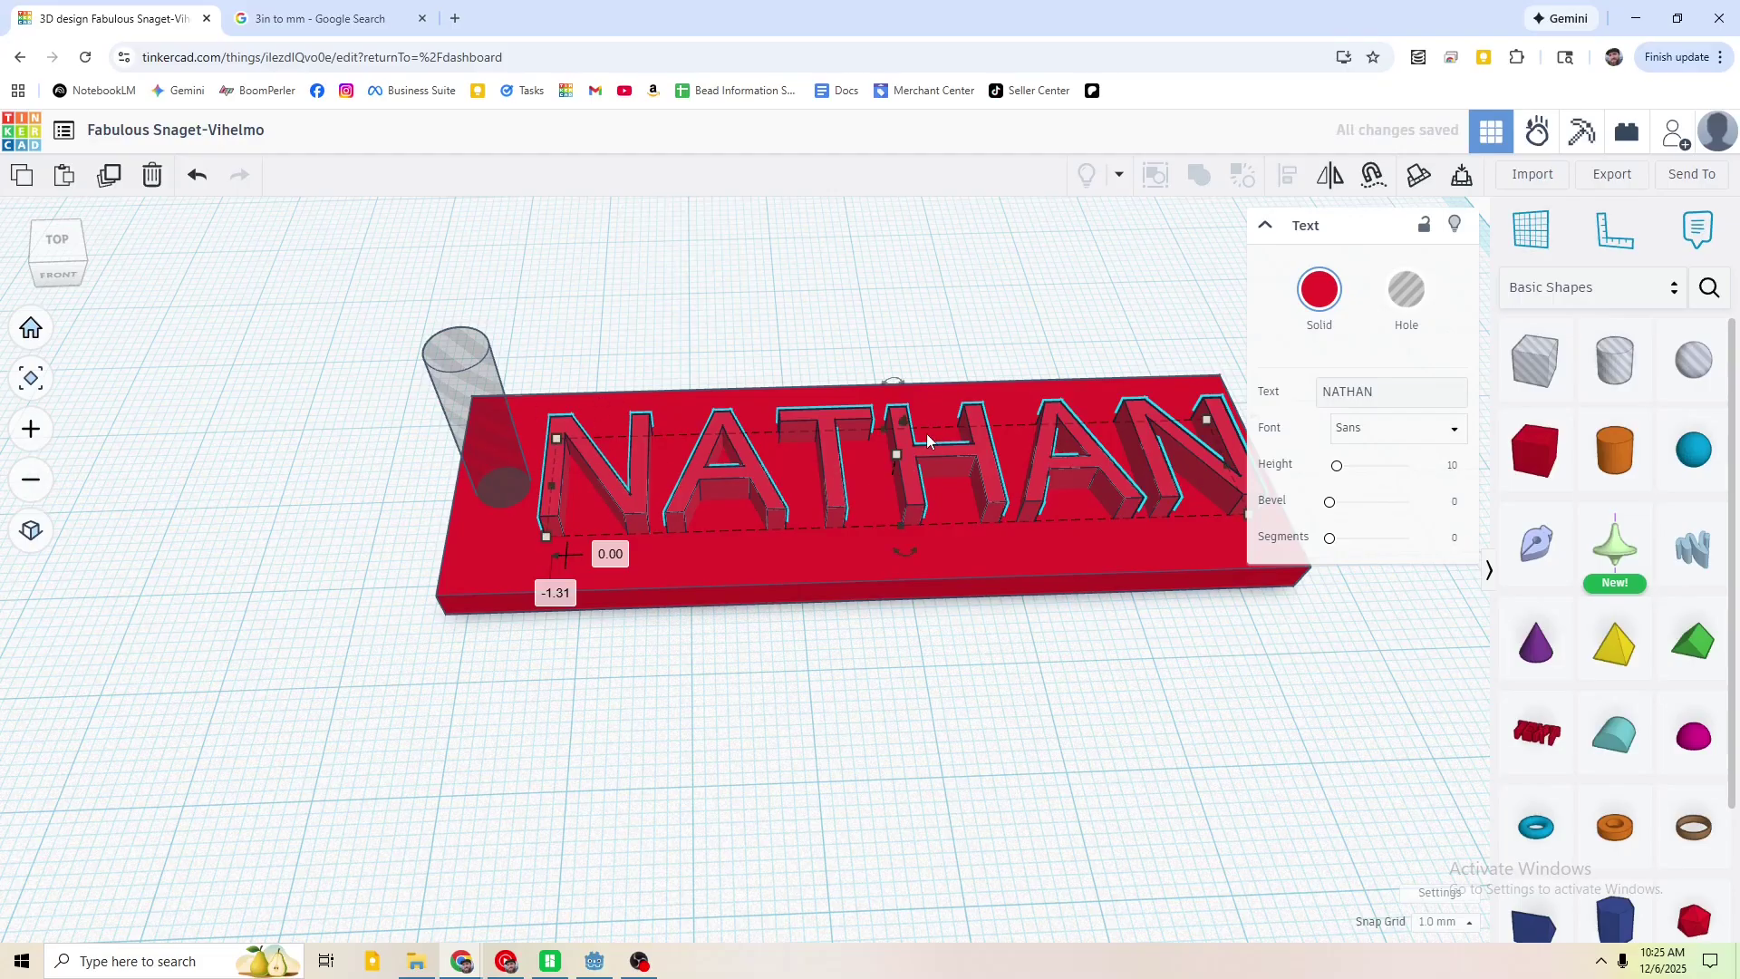
middle_click_drag(998, 372, 928, 485)
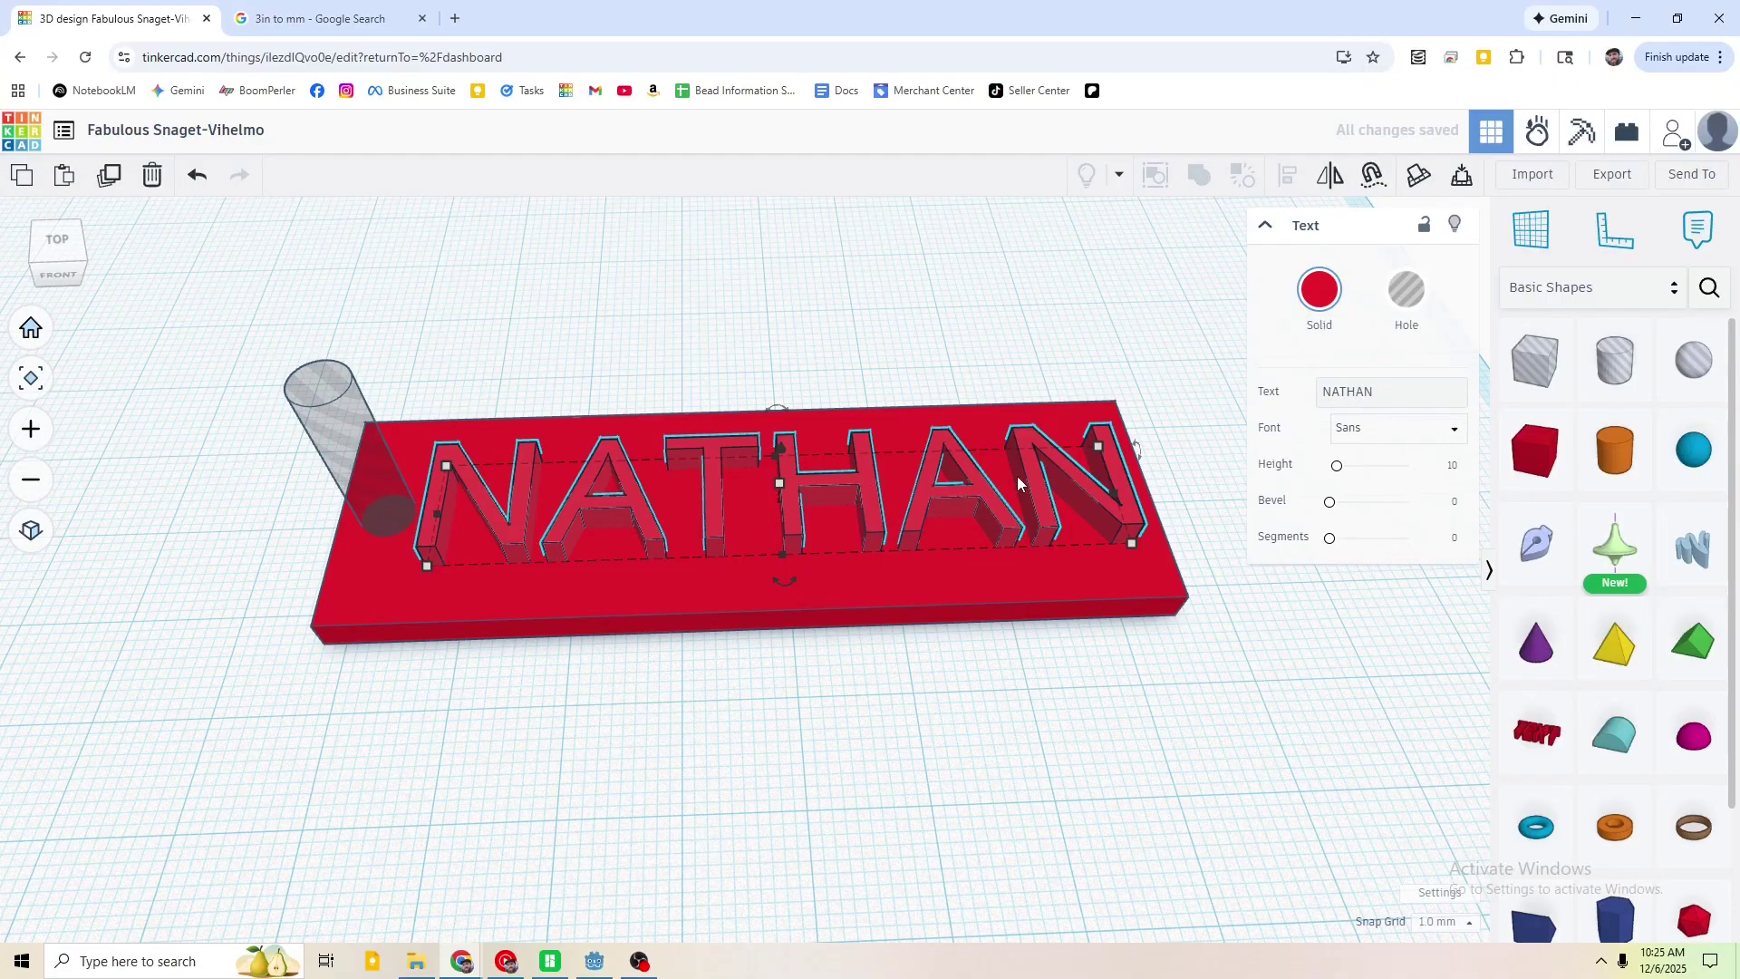
left_click(892, 601, "shift")
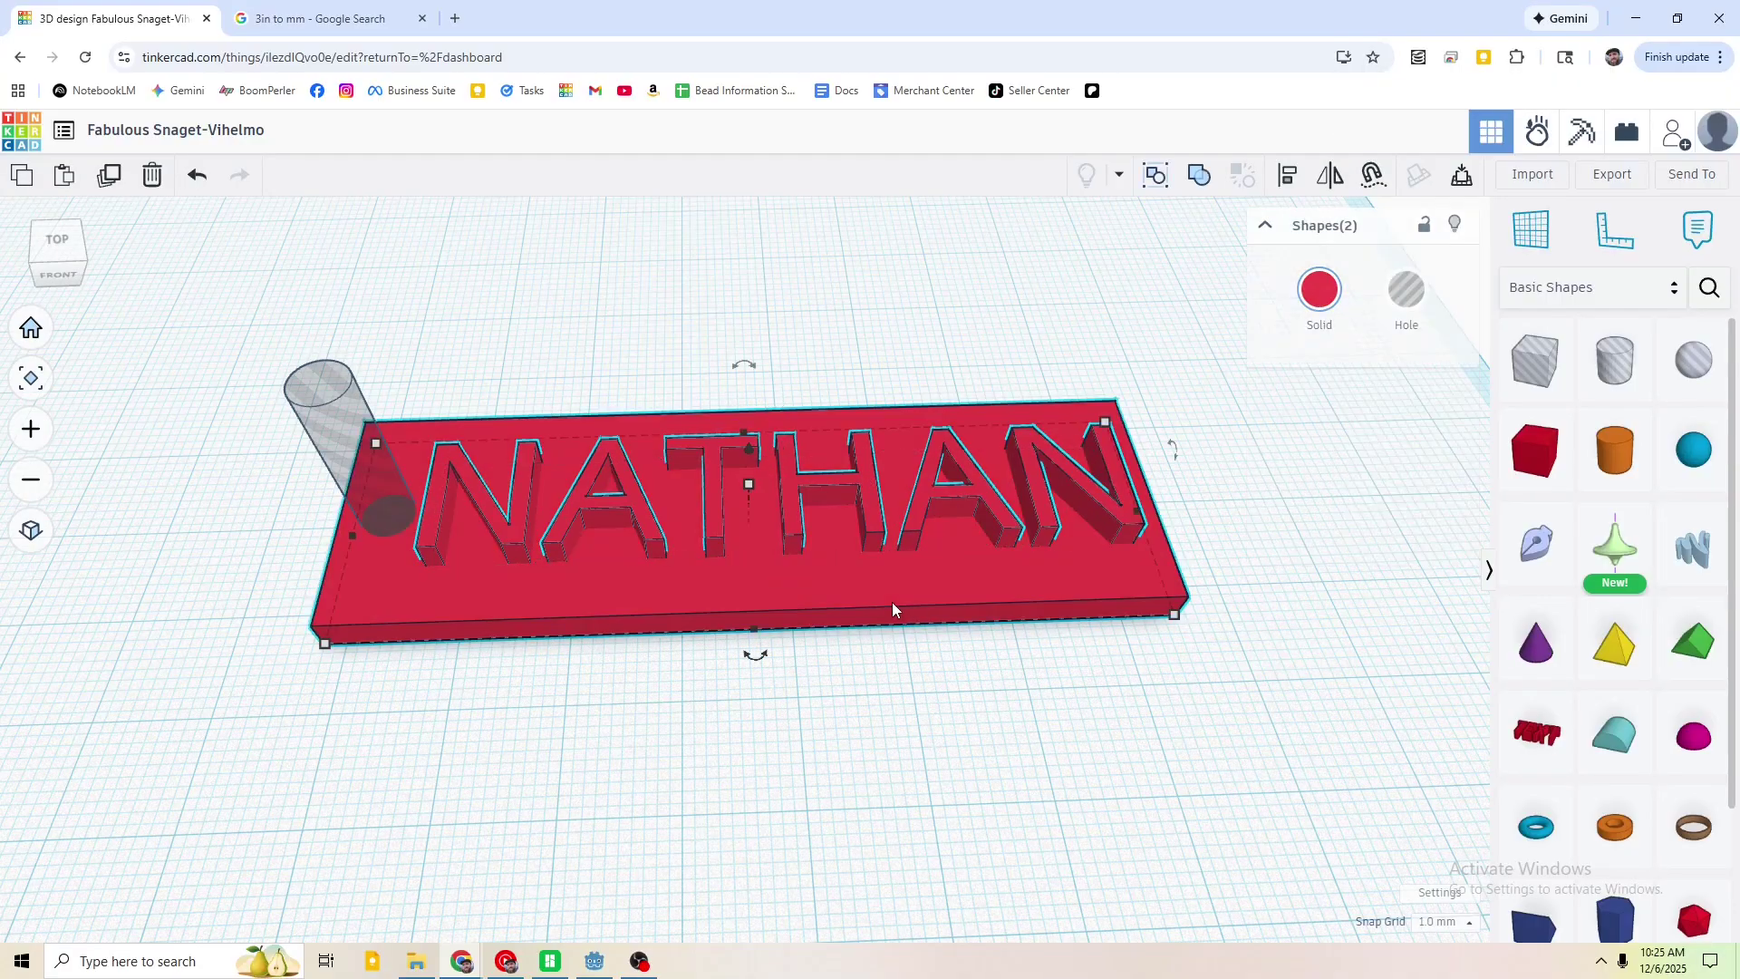
left_click(1288, 182)
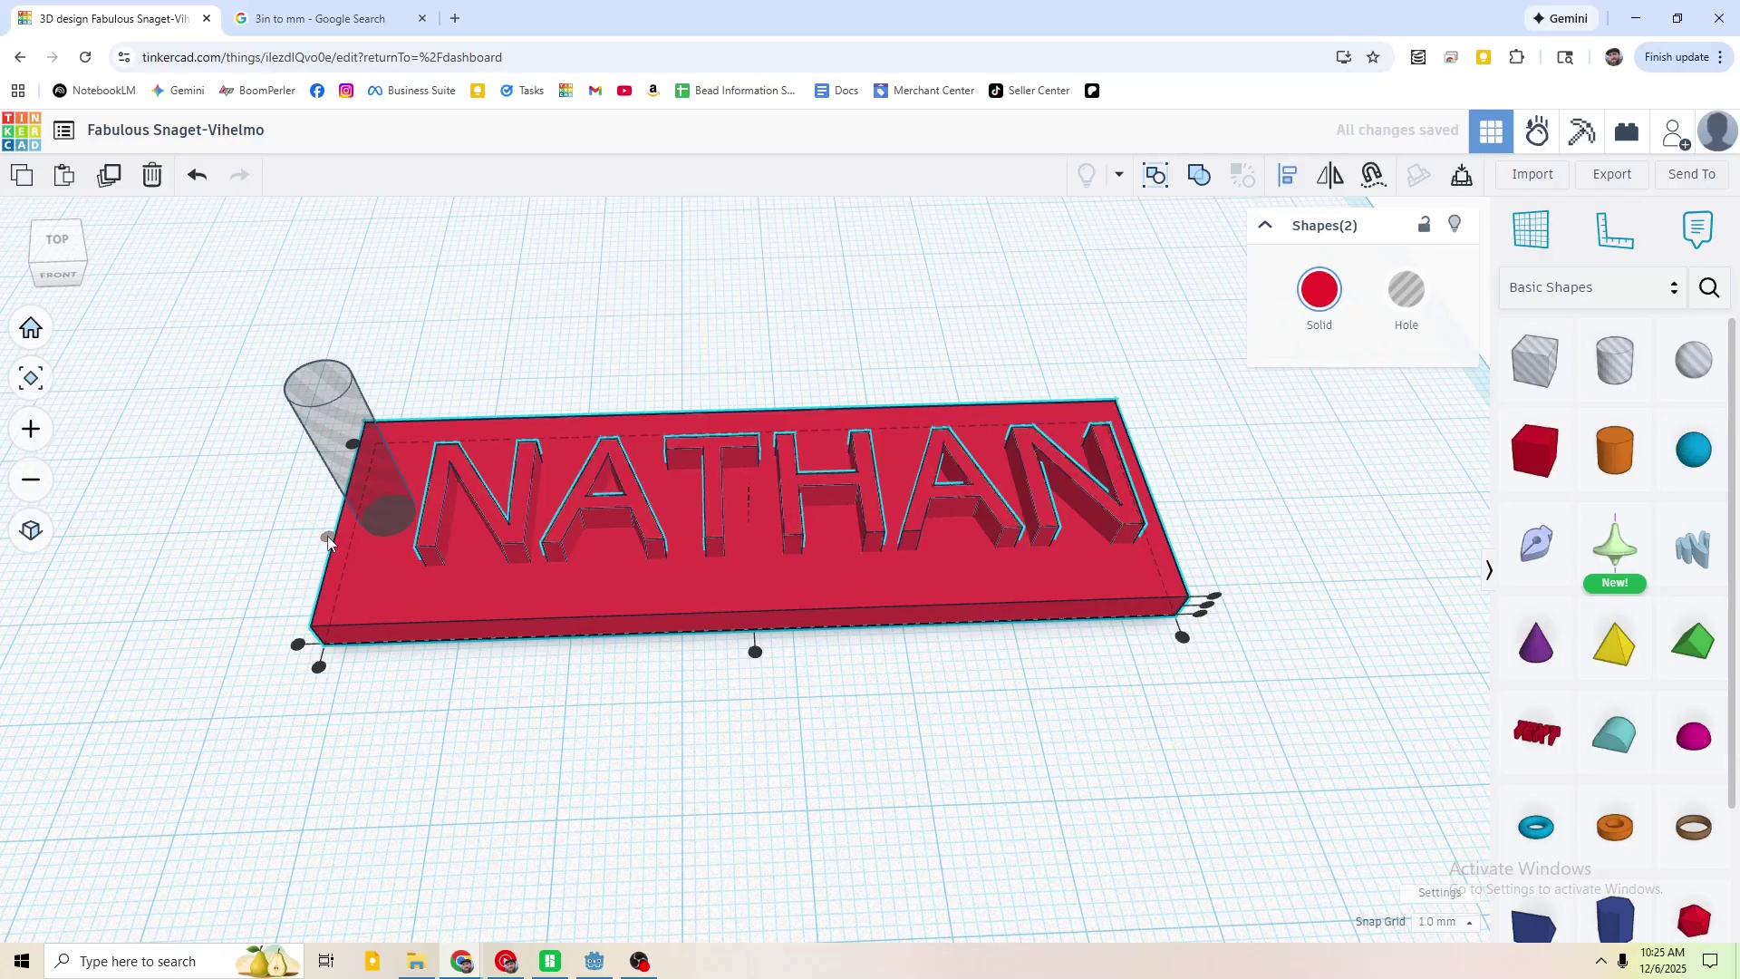
left_click(1238, 453)
right_click_drag(1238, 442, 1221, 505)
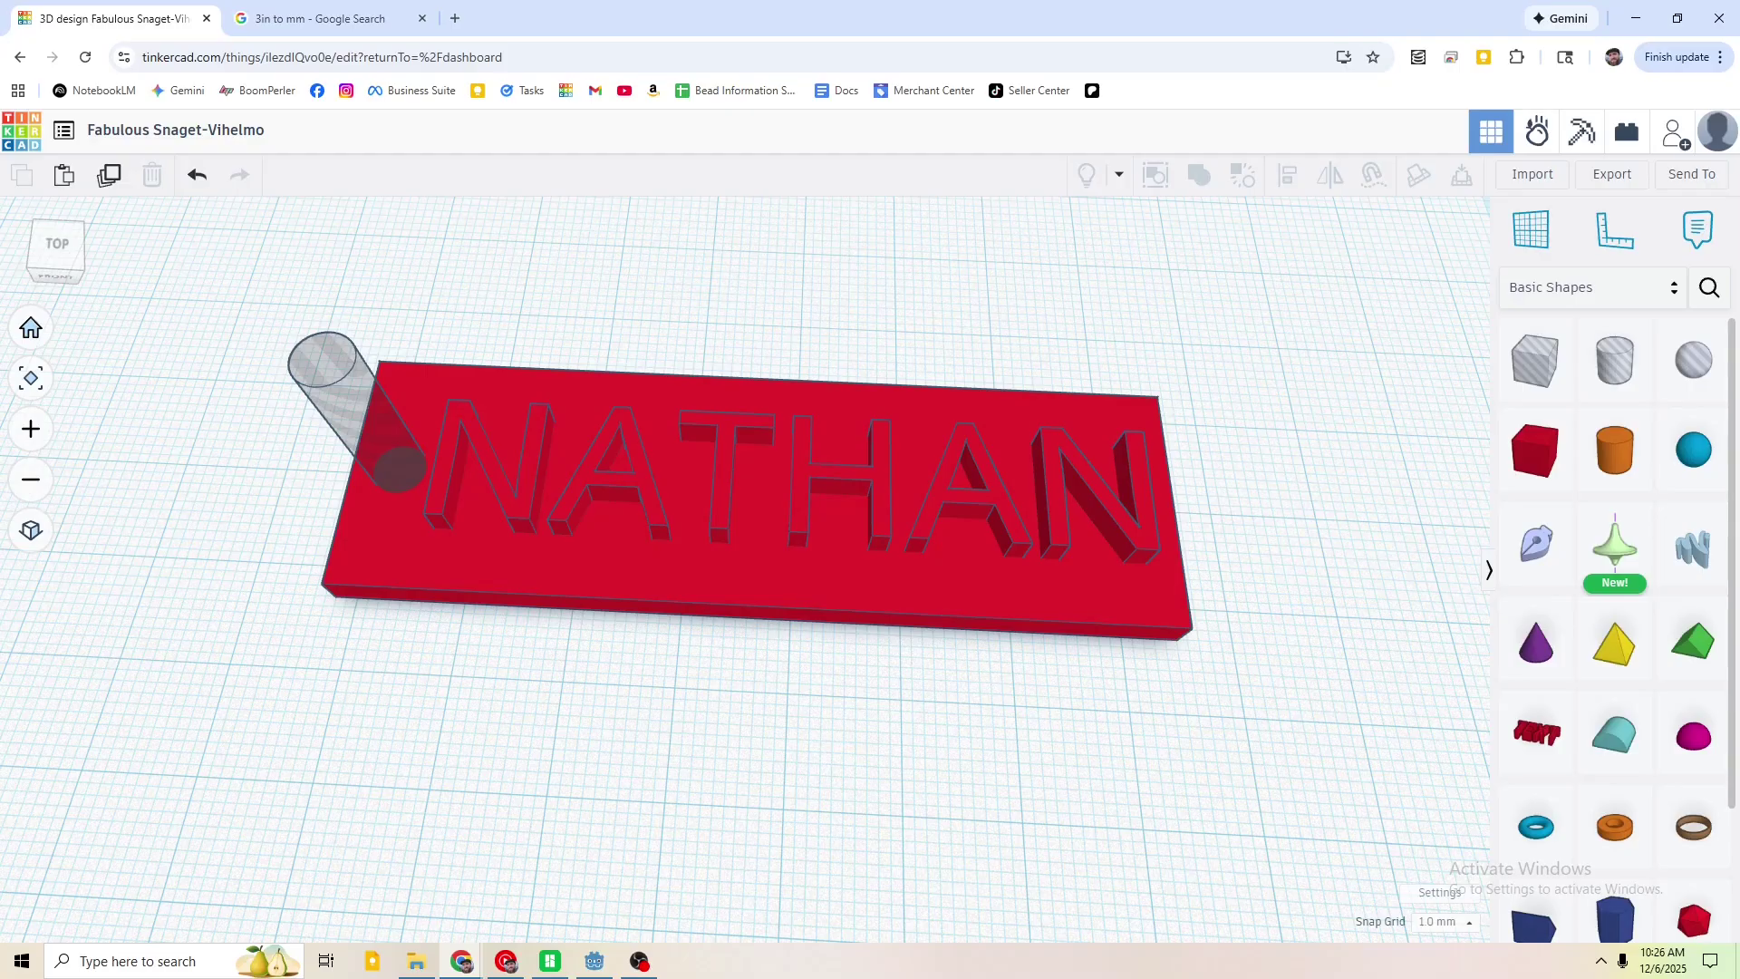
- Nudge the name text back and forth along the plate's length to test its spacing between the hole and the far end
left_click(873, 477)
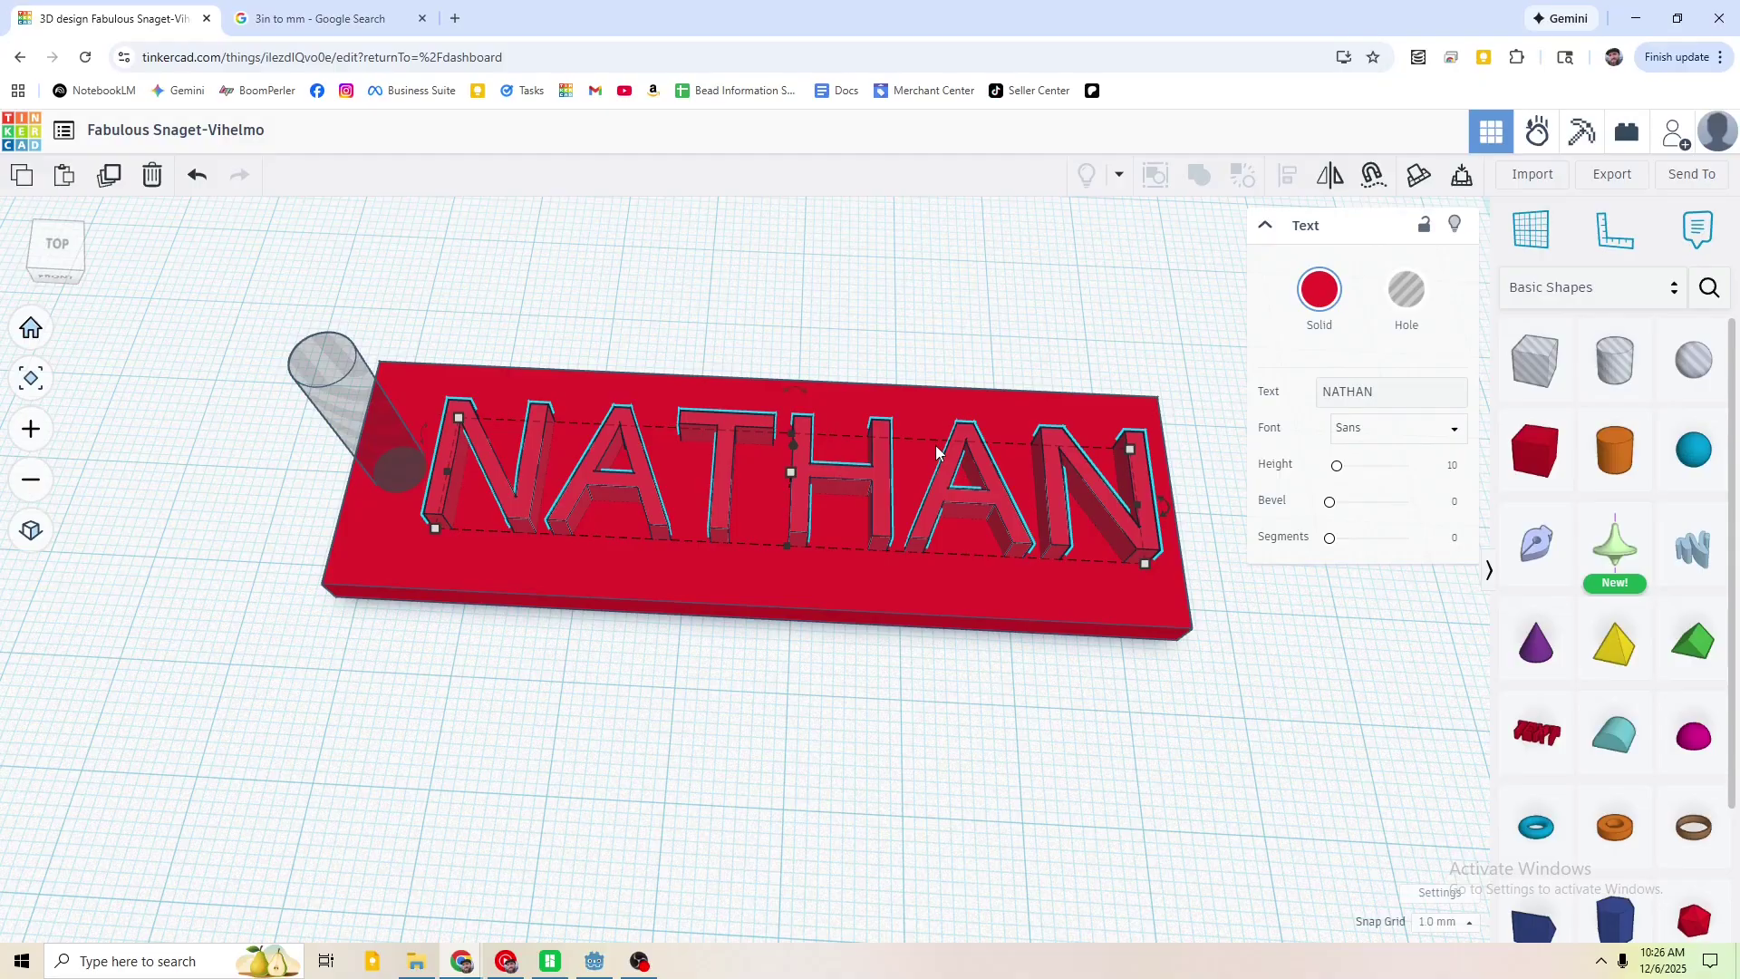
key("Right")
key("Right")
key("Right")
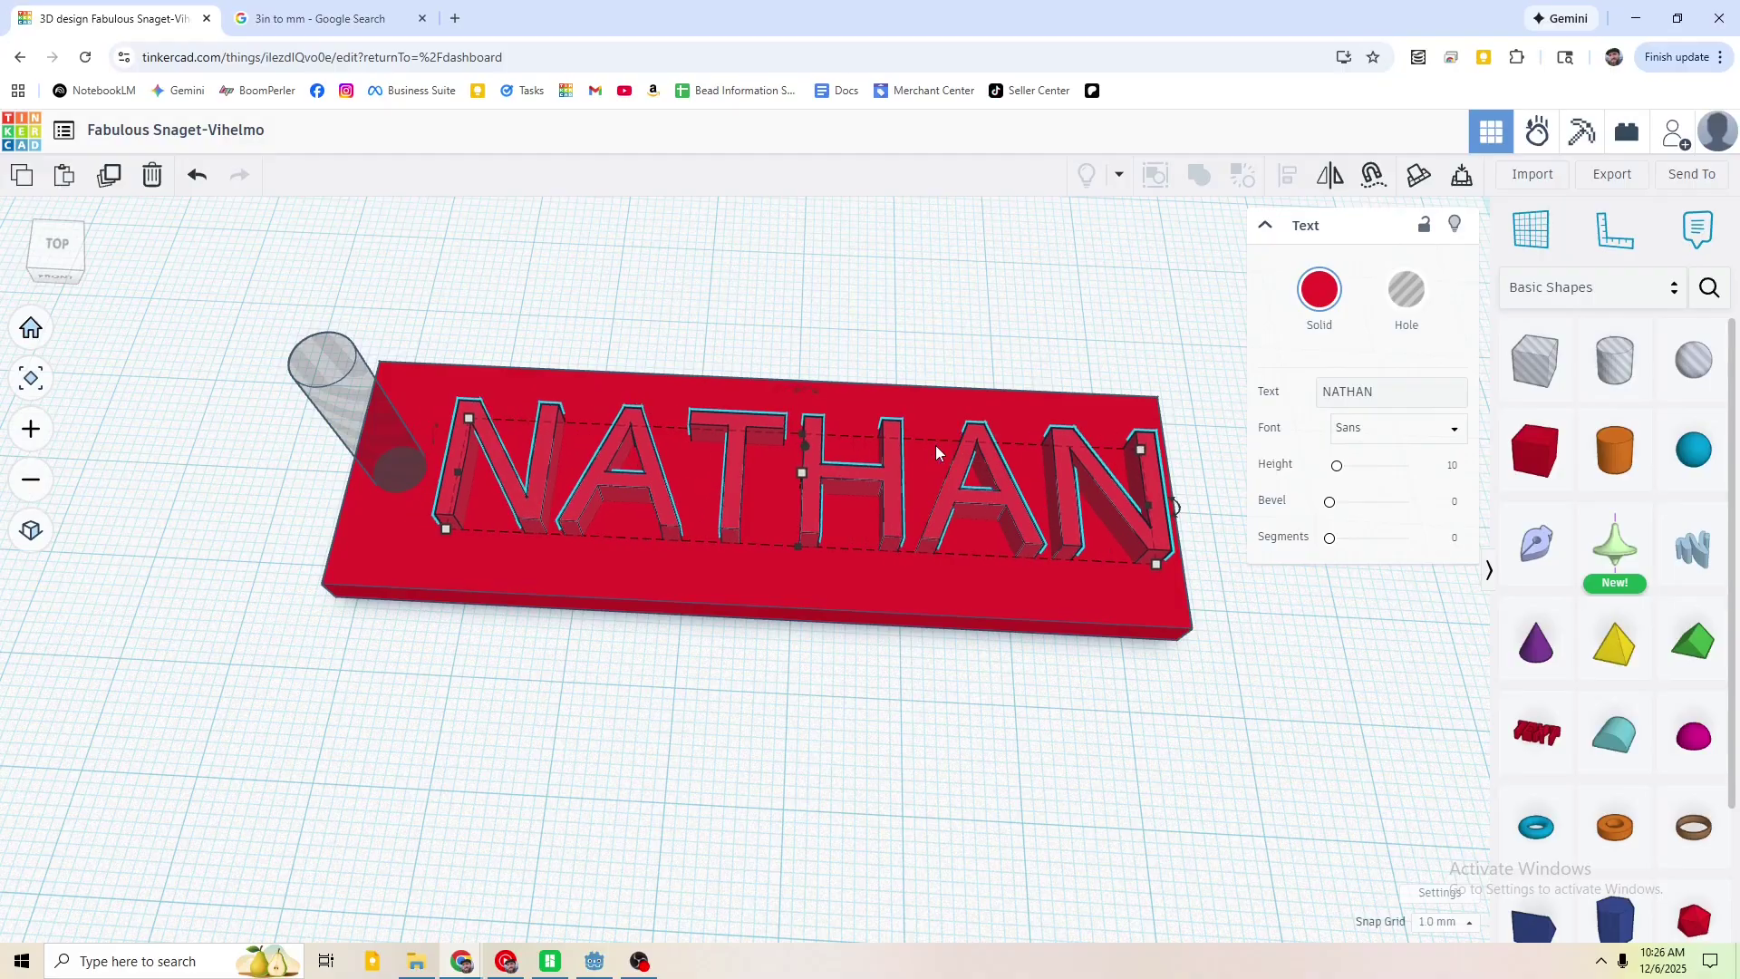
key("Left")
key("Left")
key("Left")
key("Left")
key("Left")
key("Left")
key("Left")
key("Left")
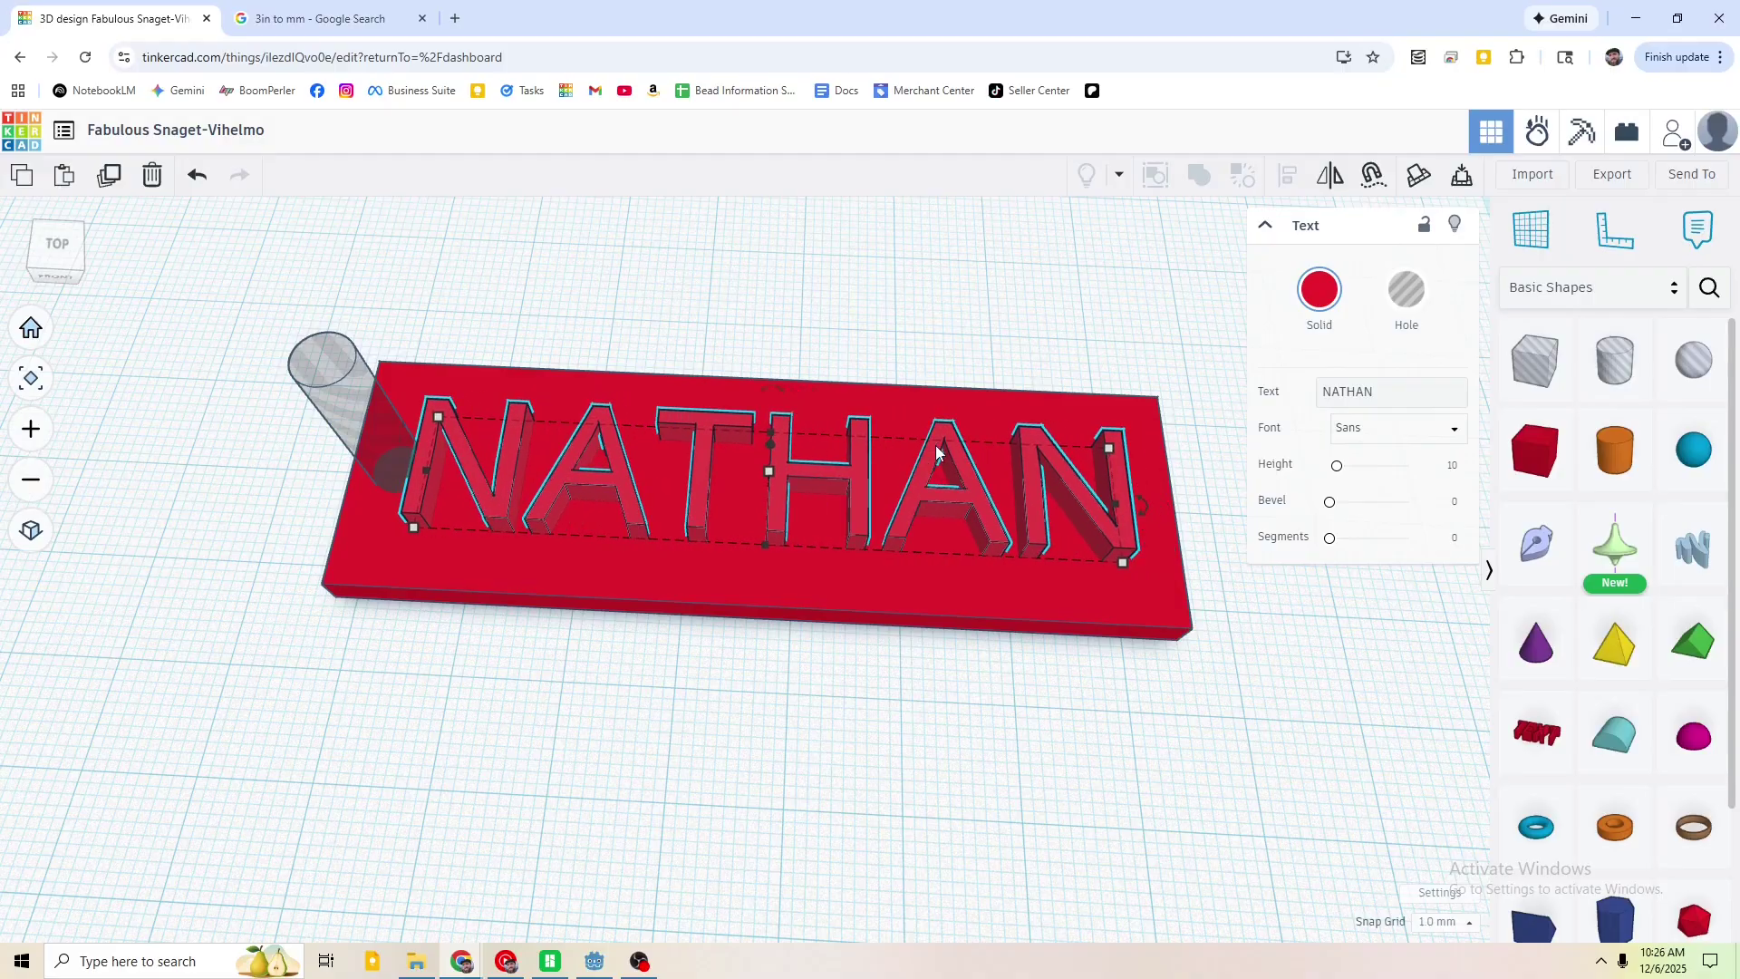
key("Right")
key("Right")
key("Right")
key("Right")
key("Right")
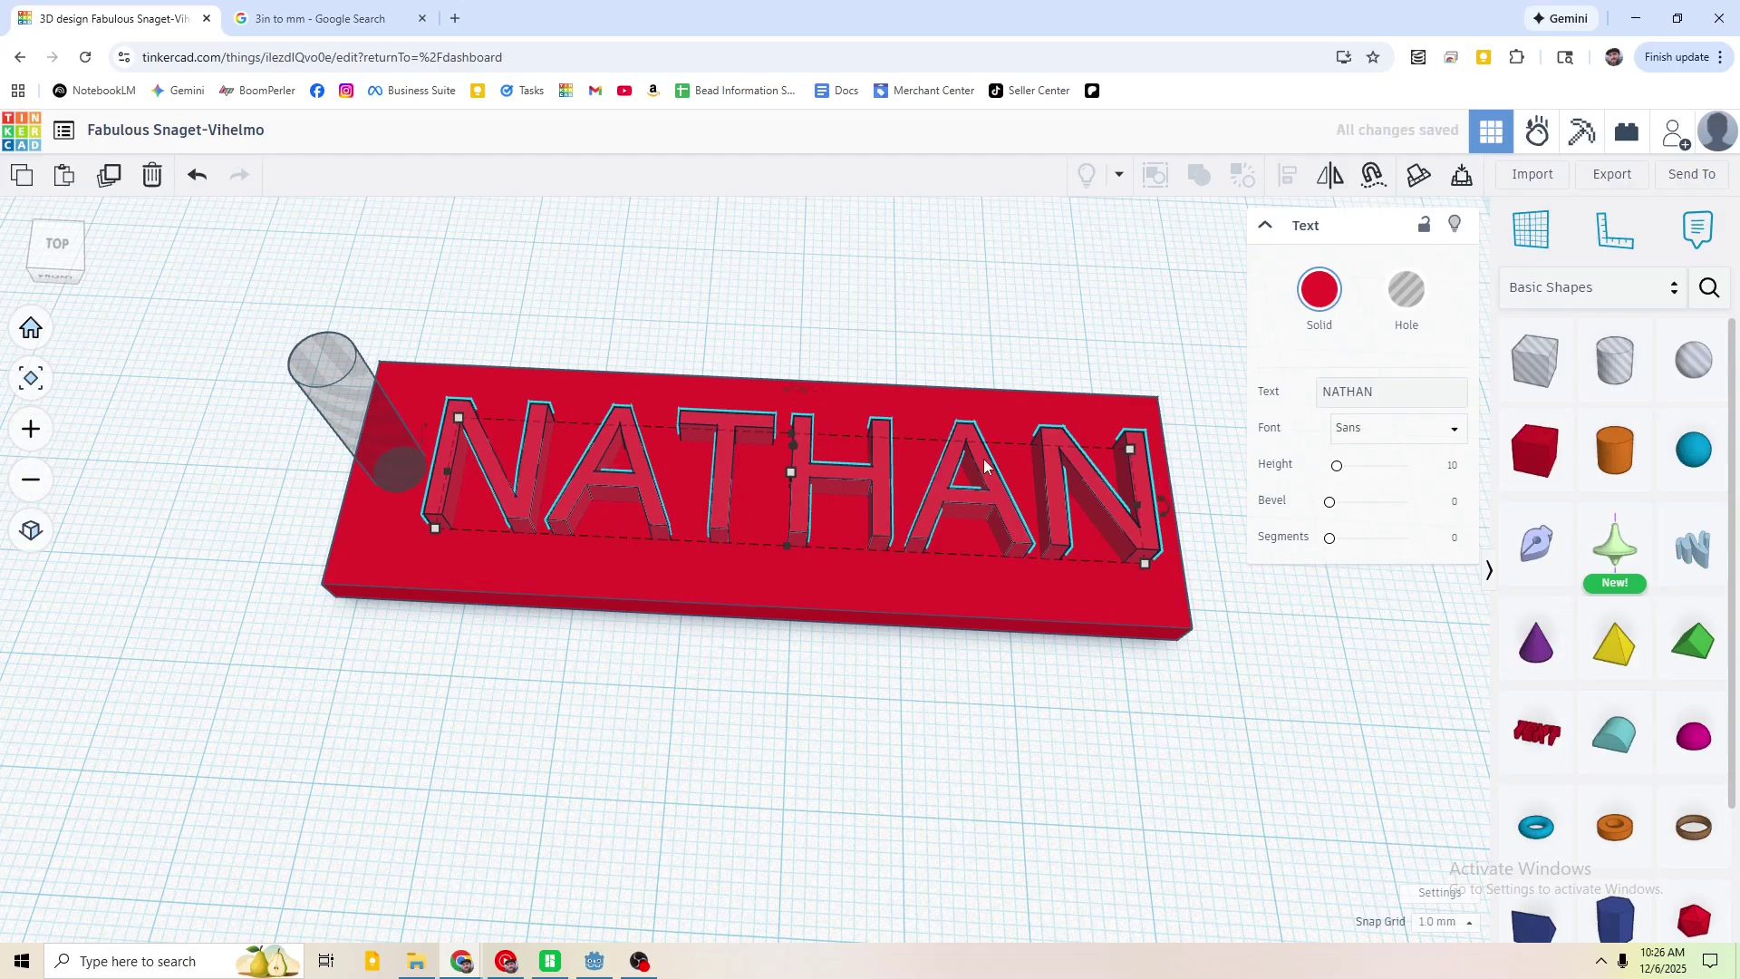
left_click(984, 342)
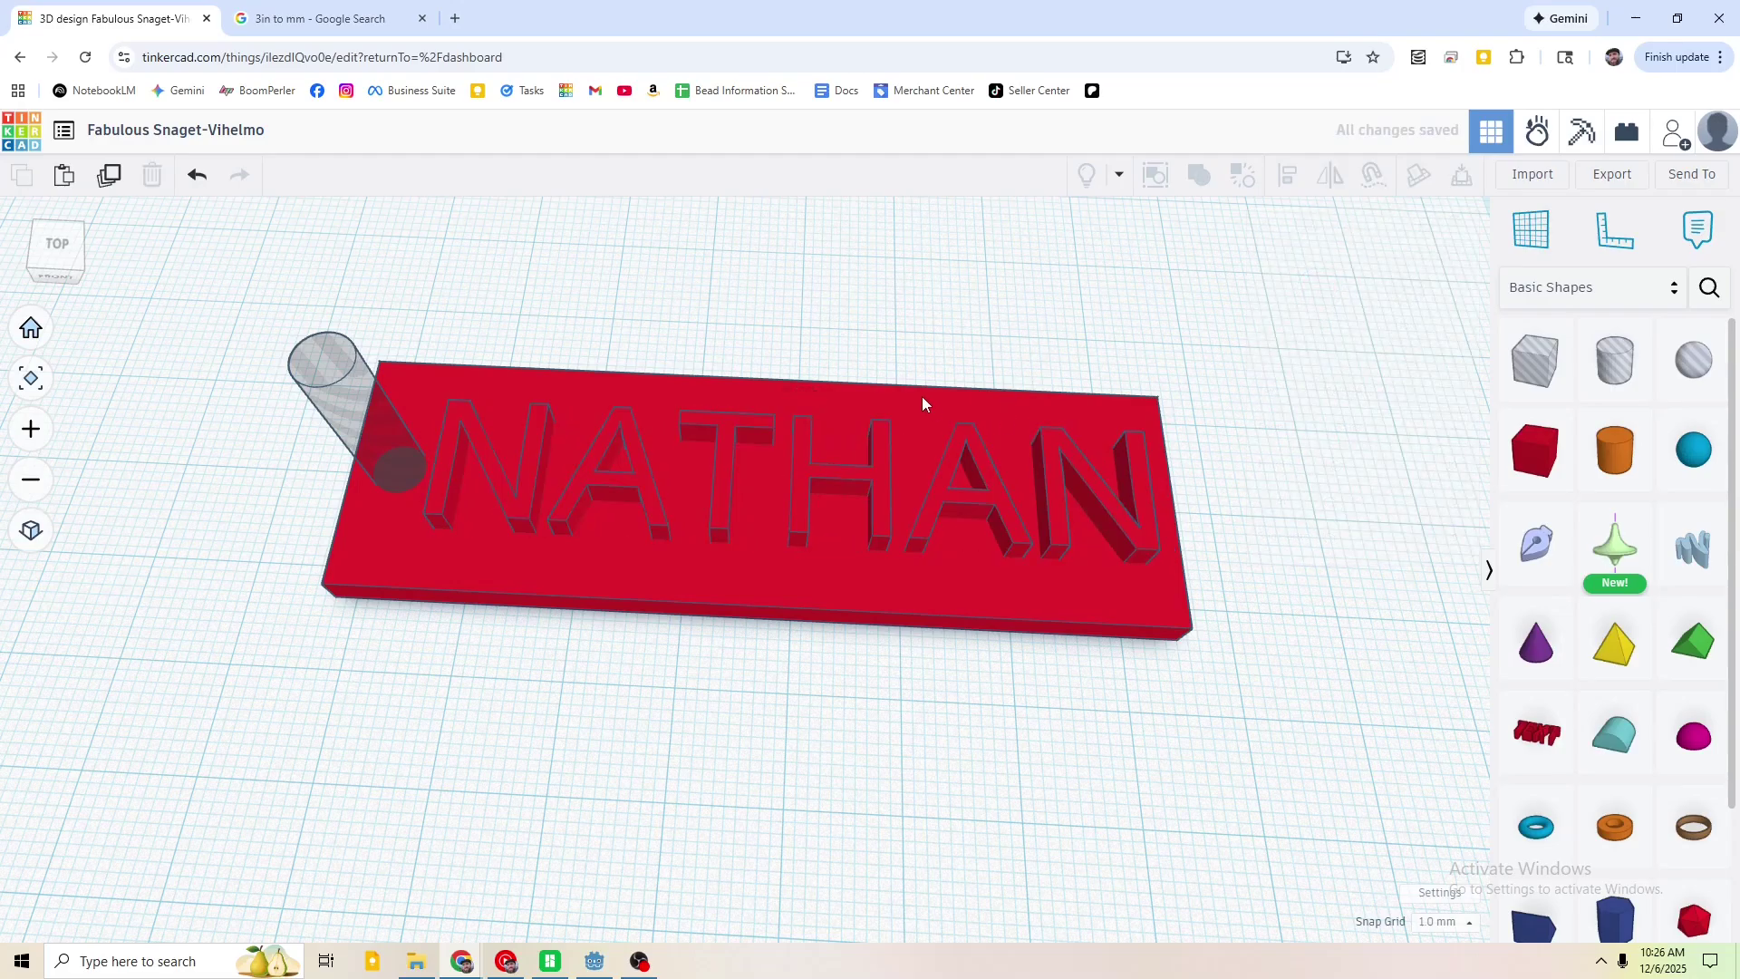
- Group the base plate, name text and cylinder hole as a union to cut the keyring hole through the plate
scroll(897, 360, "down", 1)
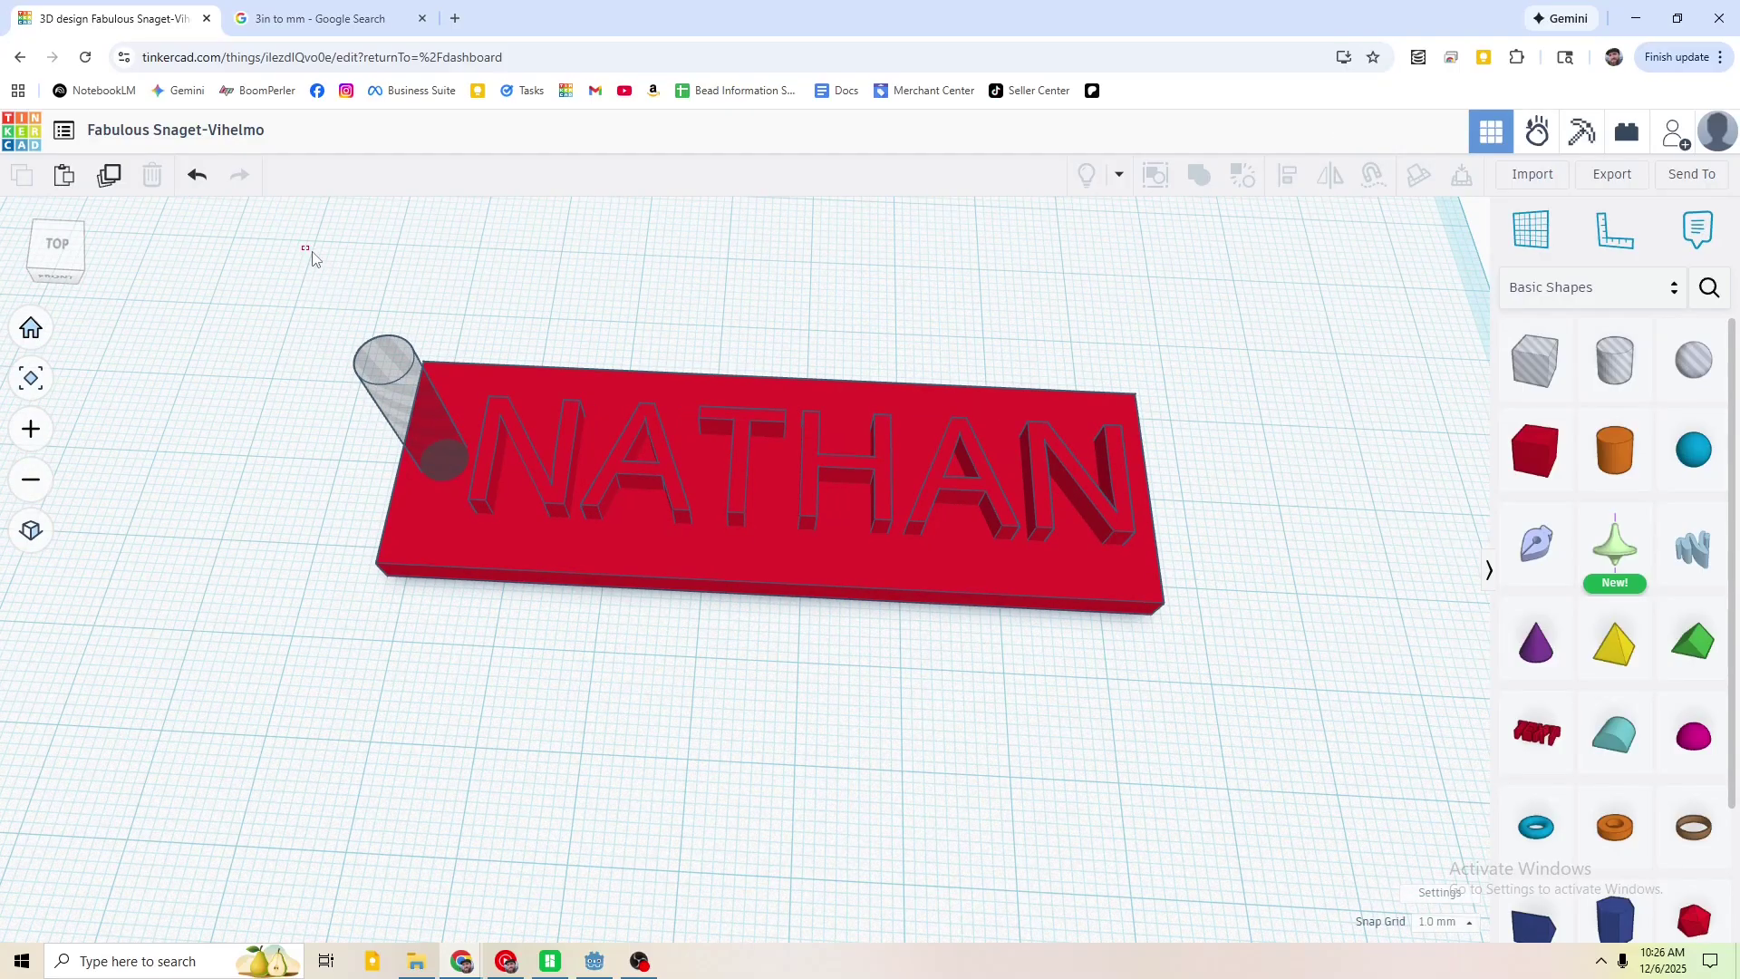
left_click_drag(303, 246, 1233, 736)
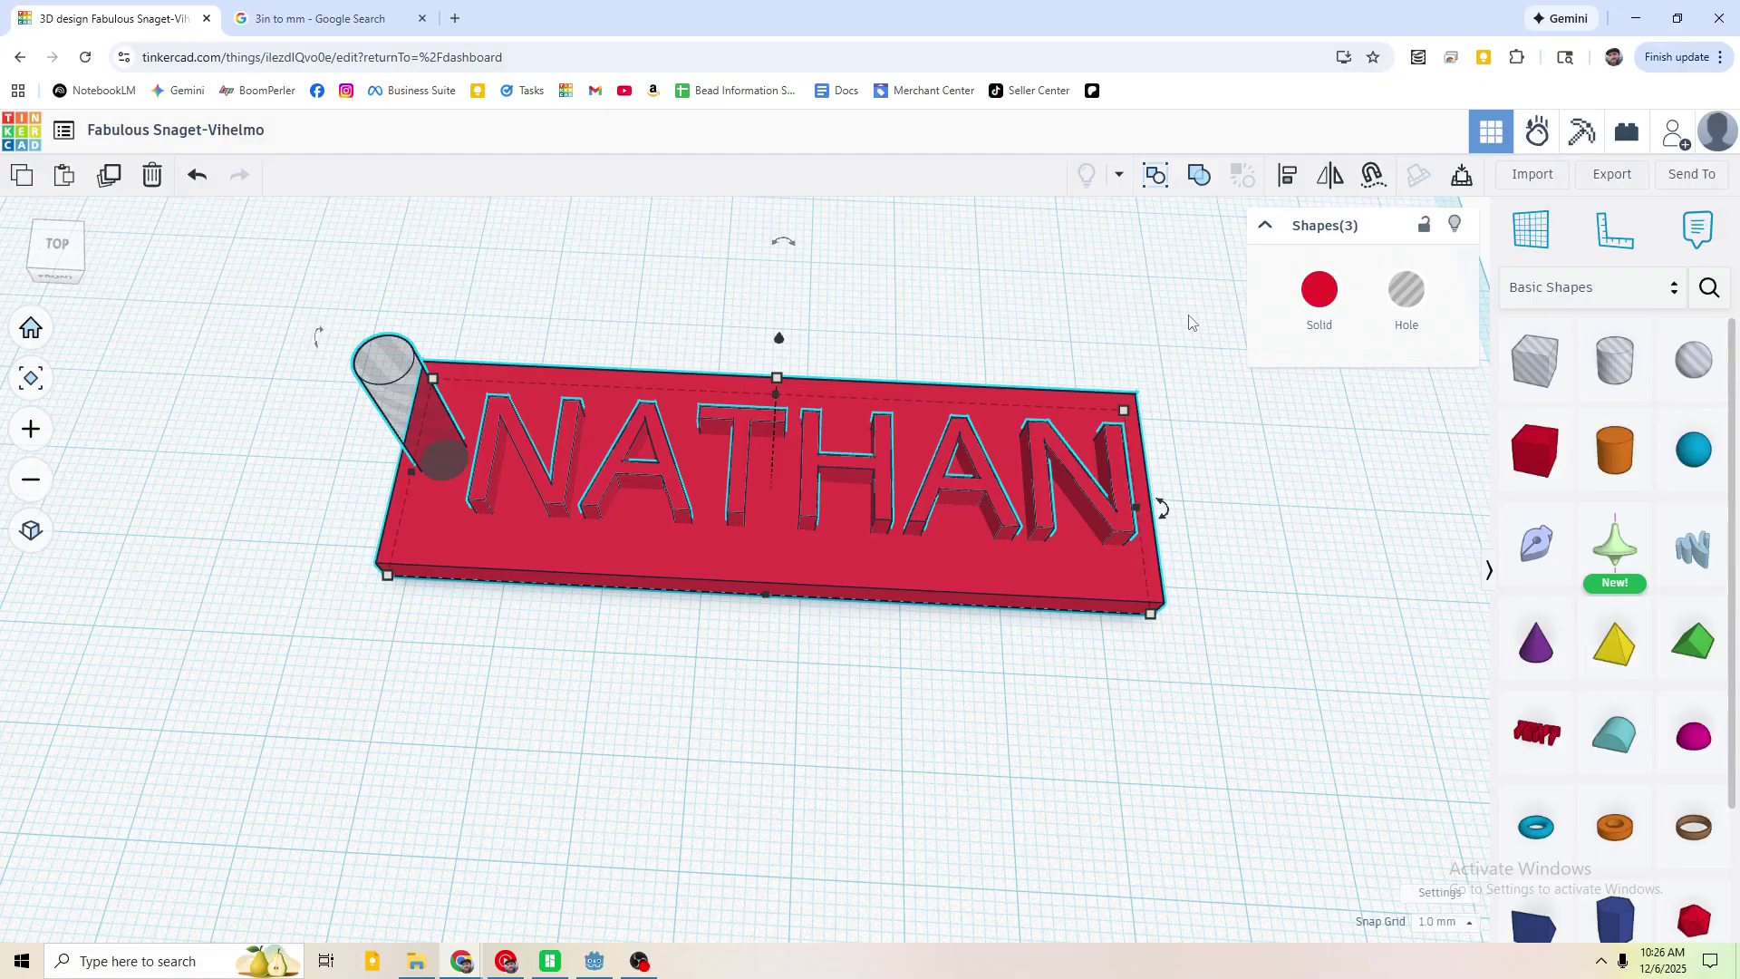
left_click(1202, 177)
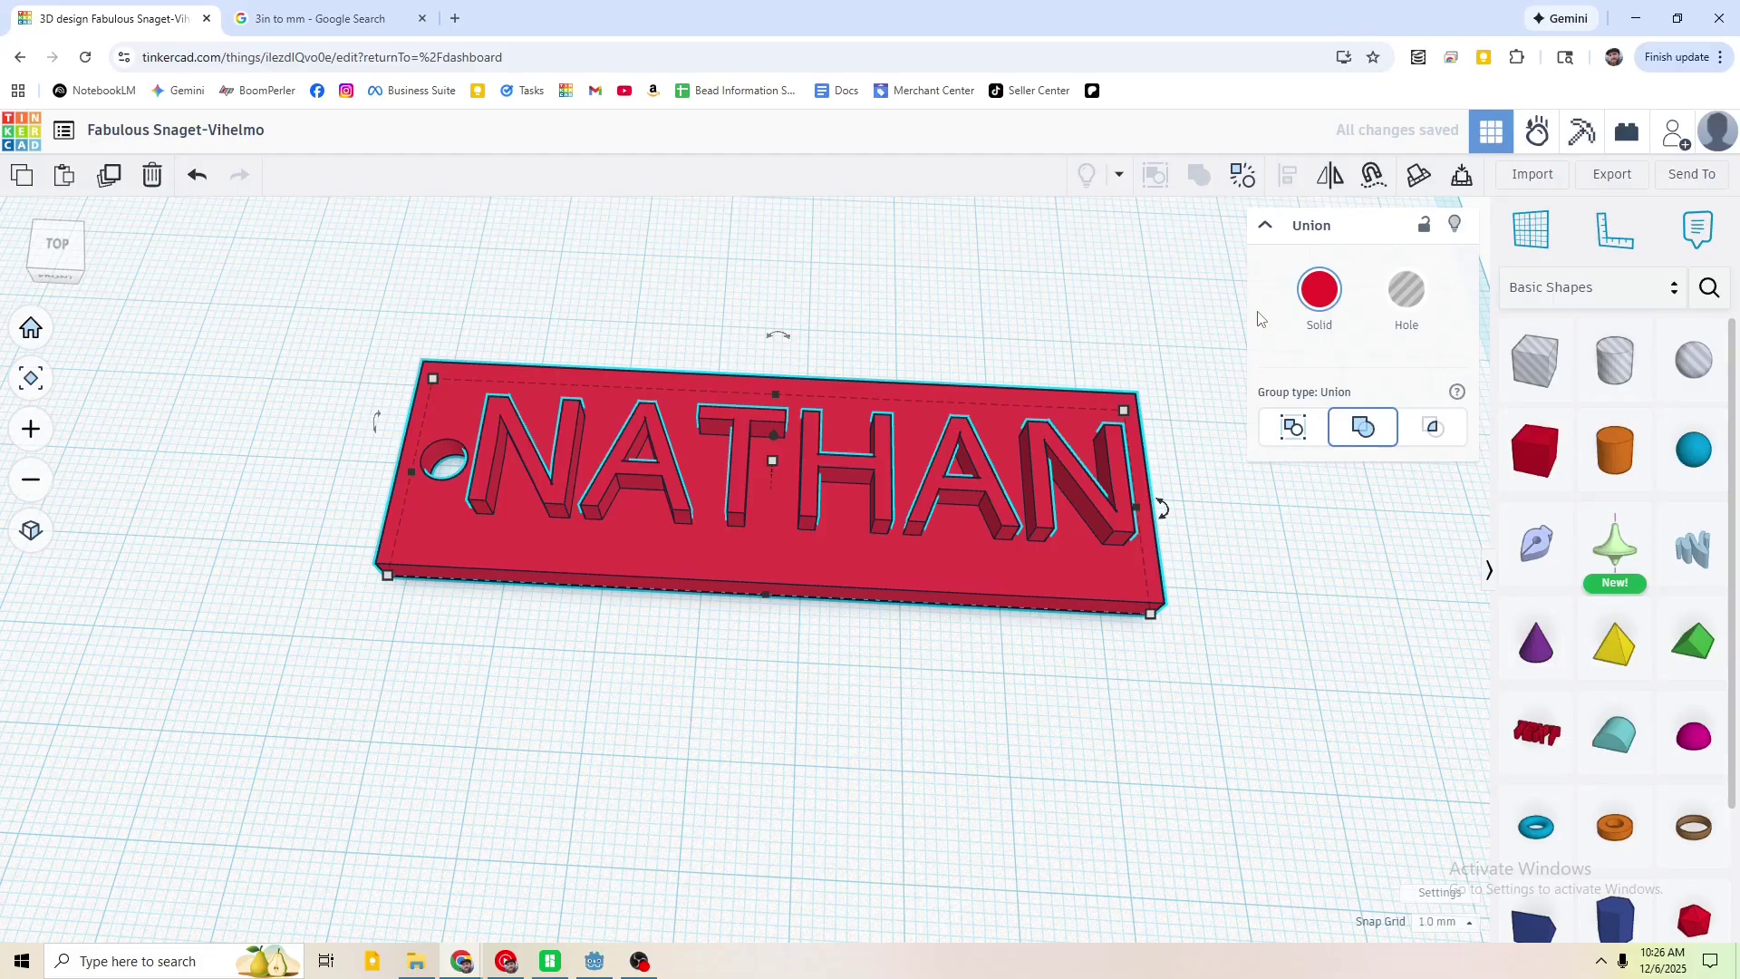
left_click(911, 312)
right_click_drag(646, 319, 656, 380)
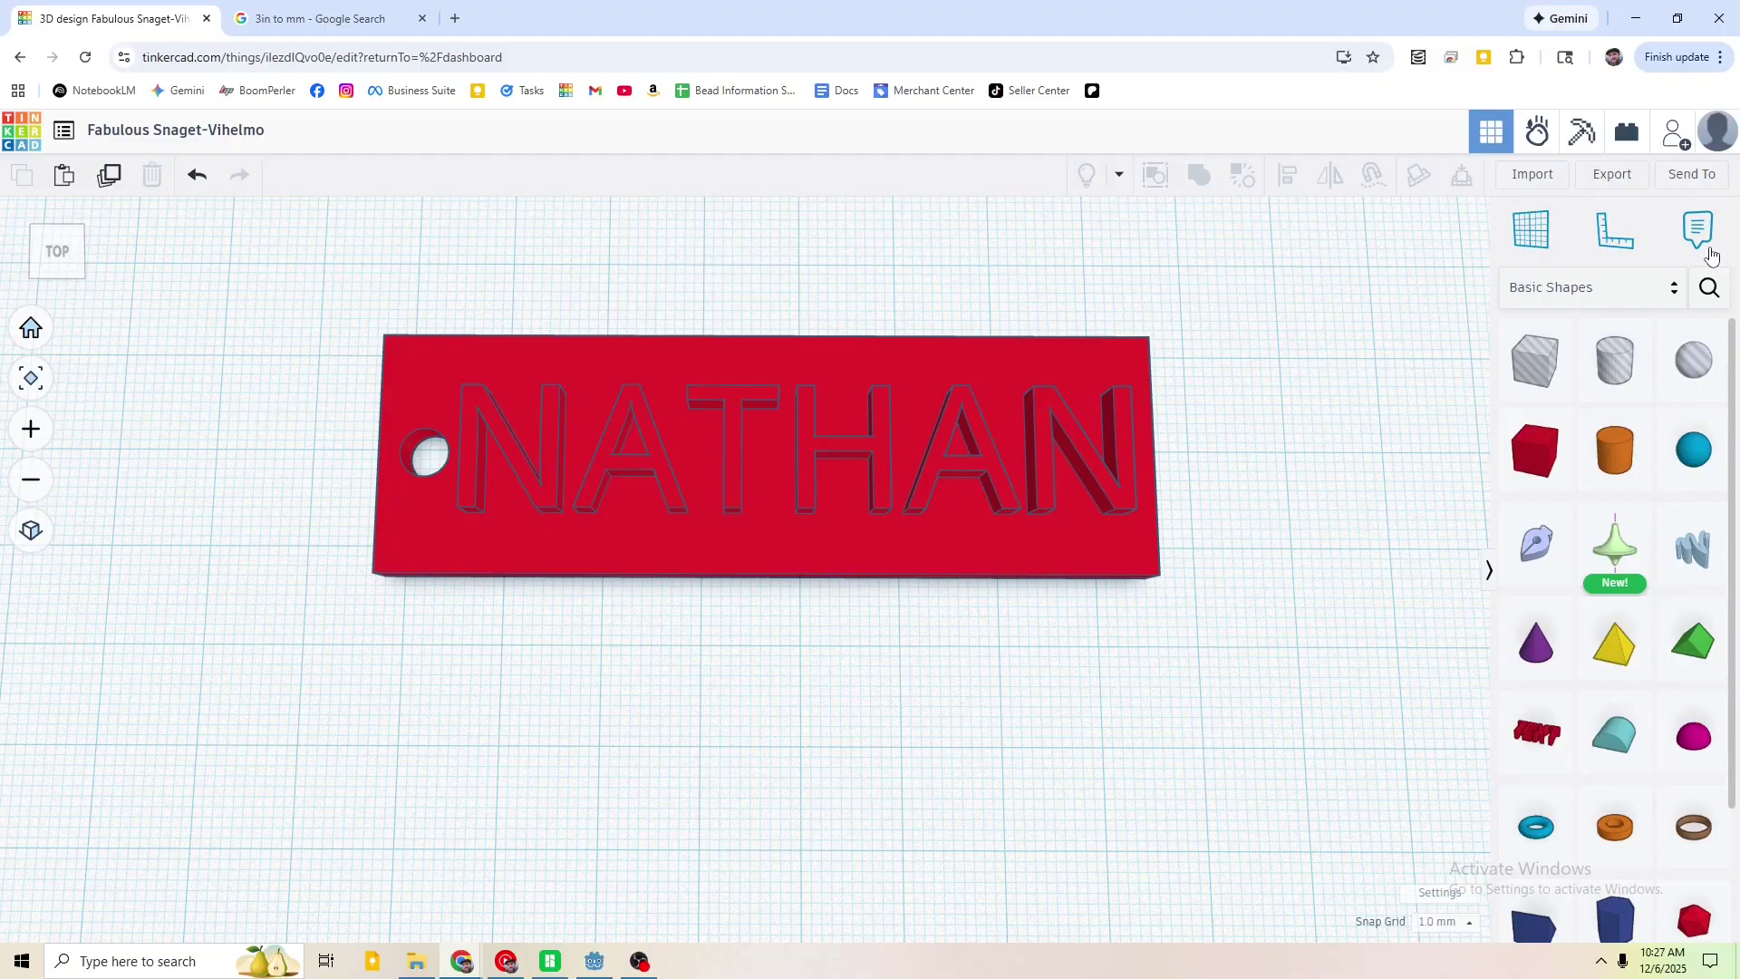
- Export everything in the design as an STL file and save it to the Desktop as Fabulous Snaget-Vihelmo.stl
left_click(1609, 176)
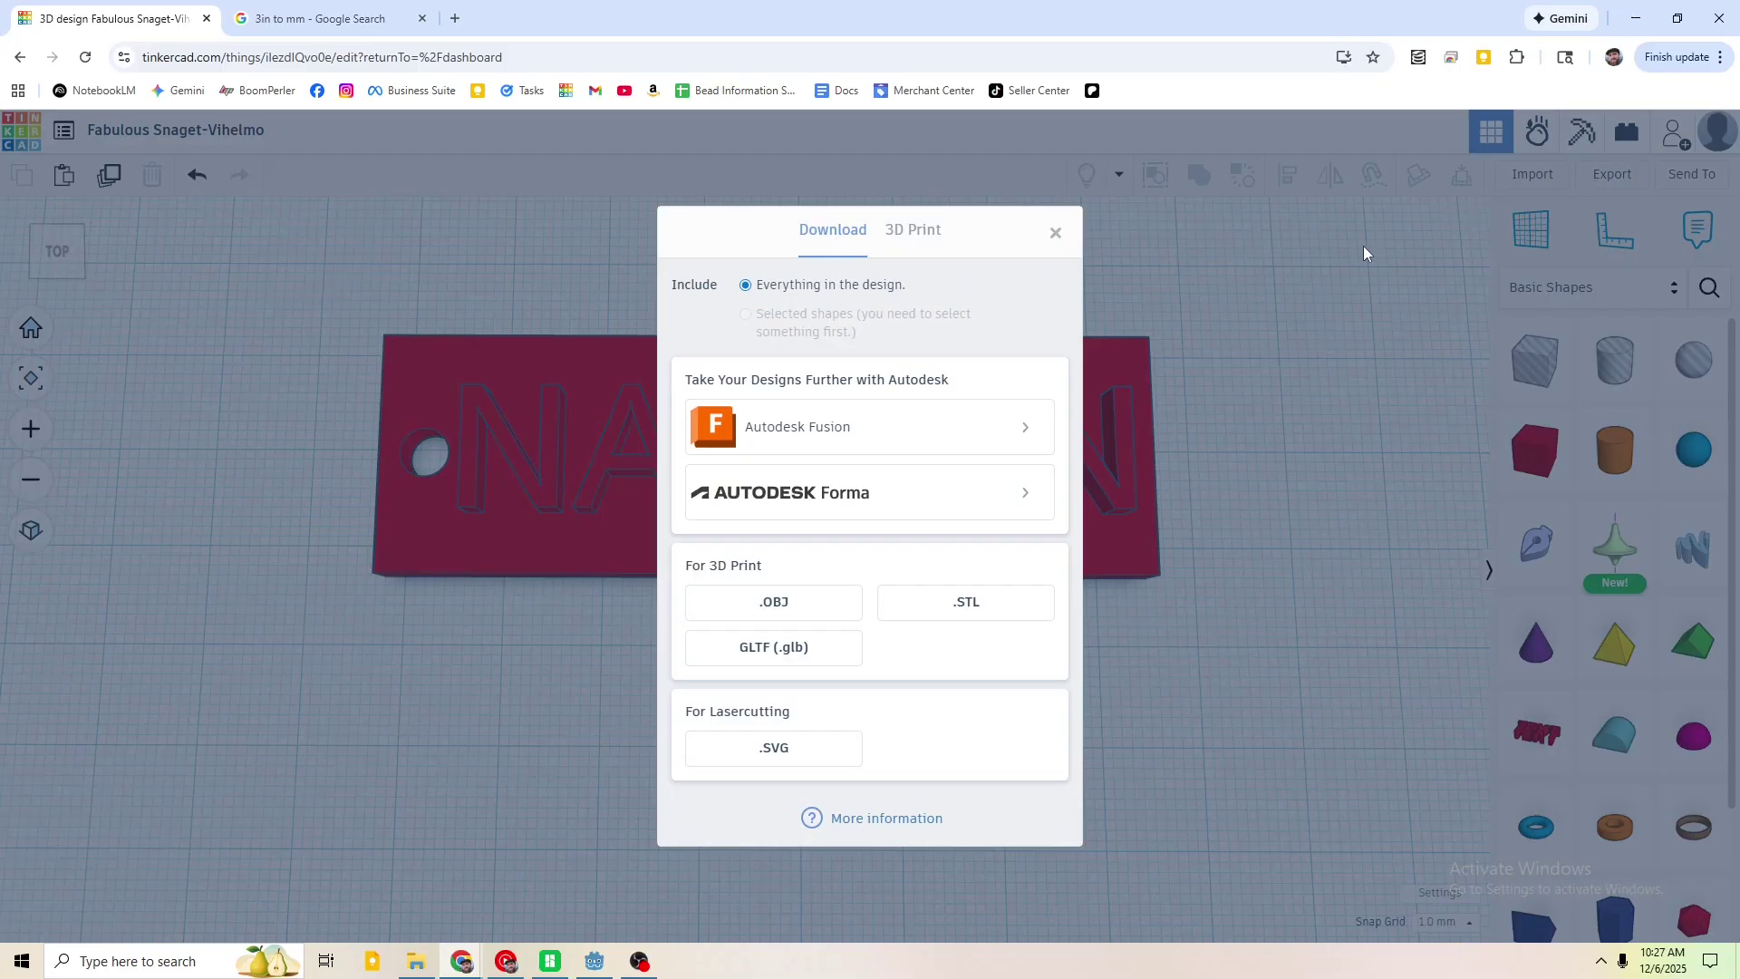
left_click(972, 604)
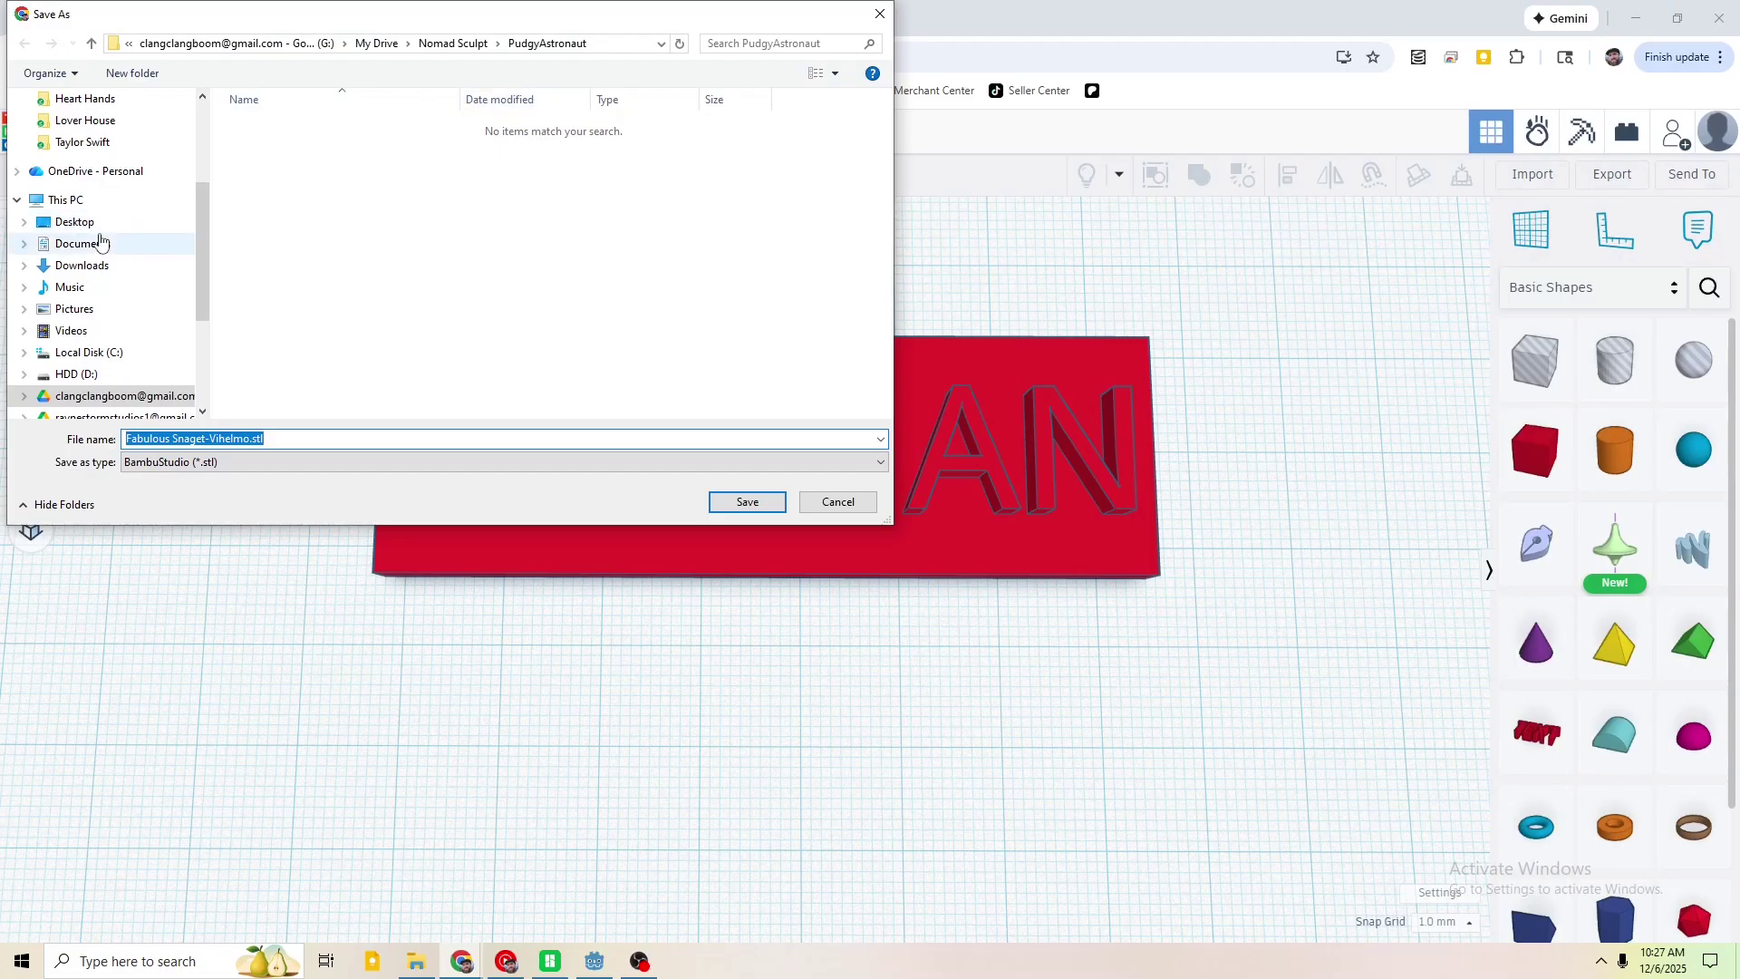
left_click(76, 222)
left_click(747, 503)
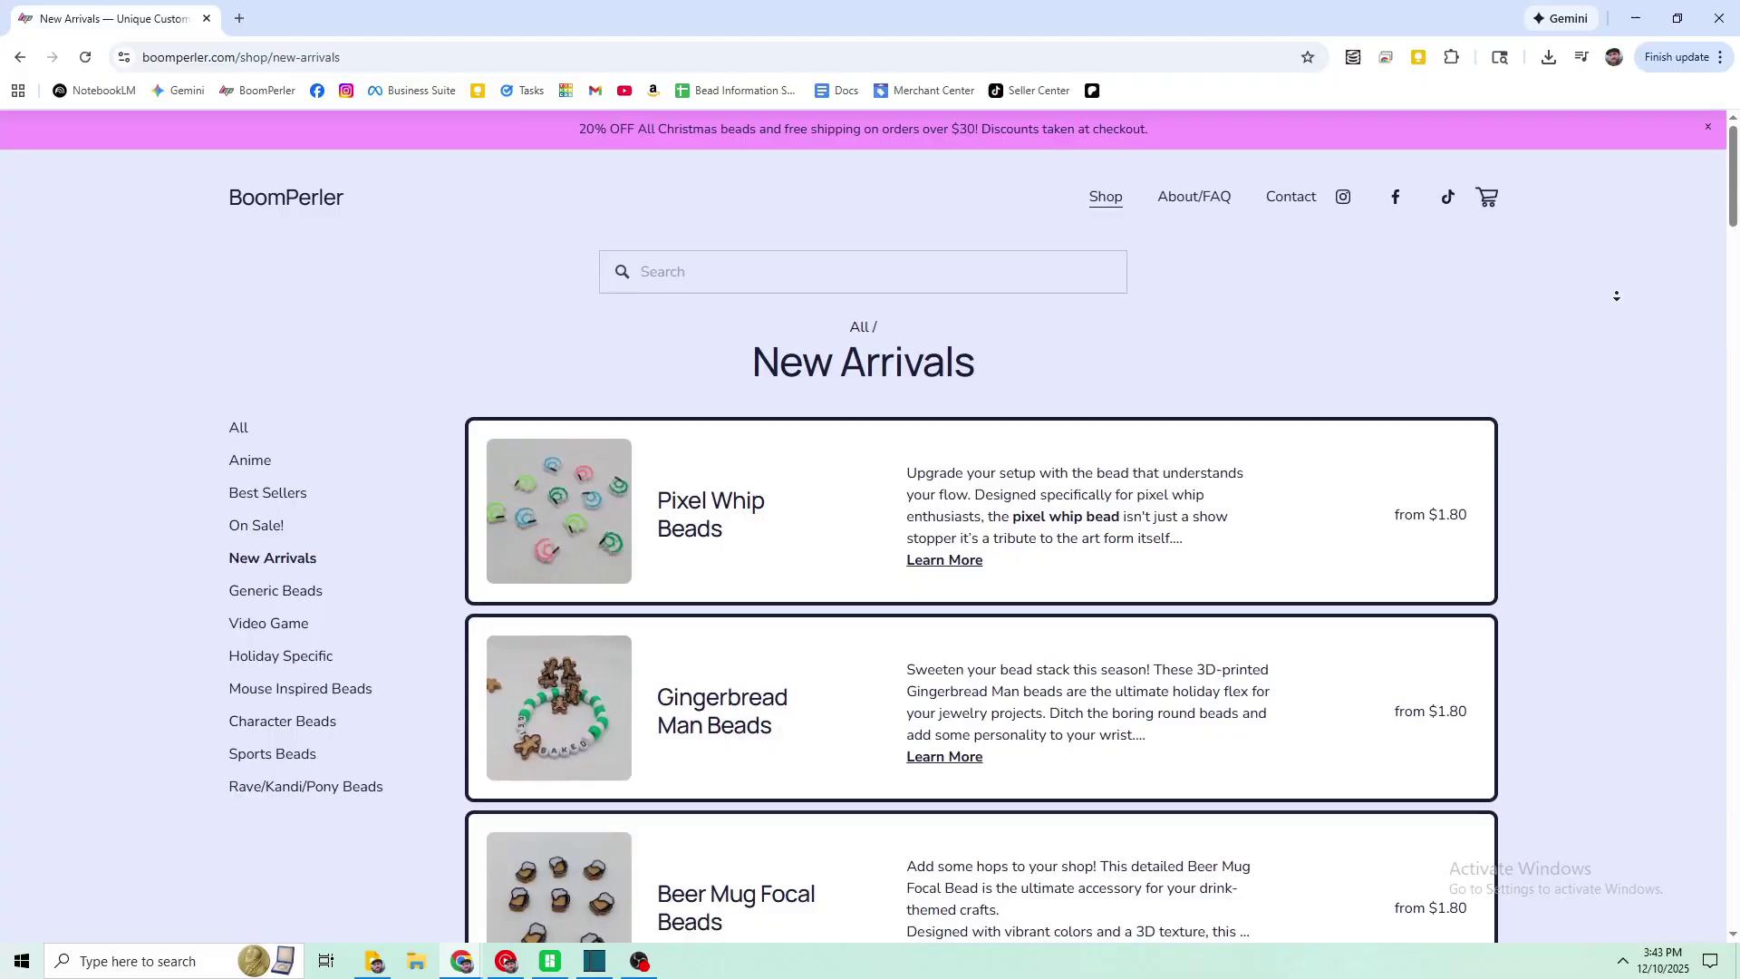
middle_click(1618, 317)
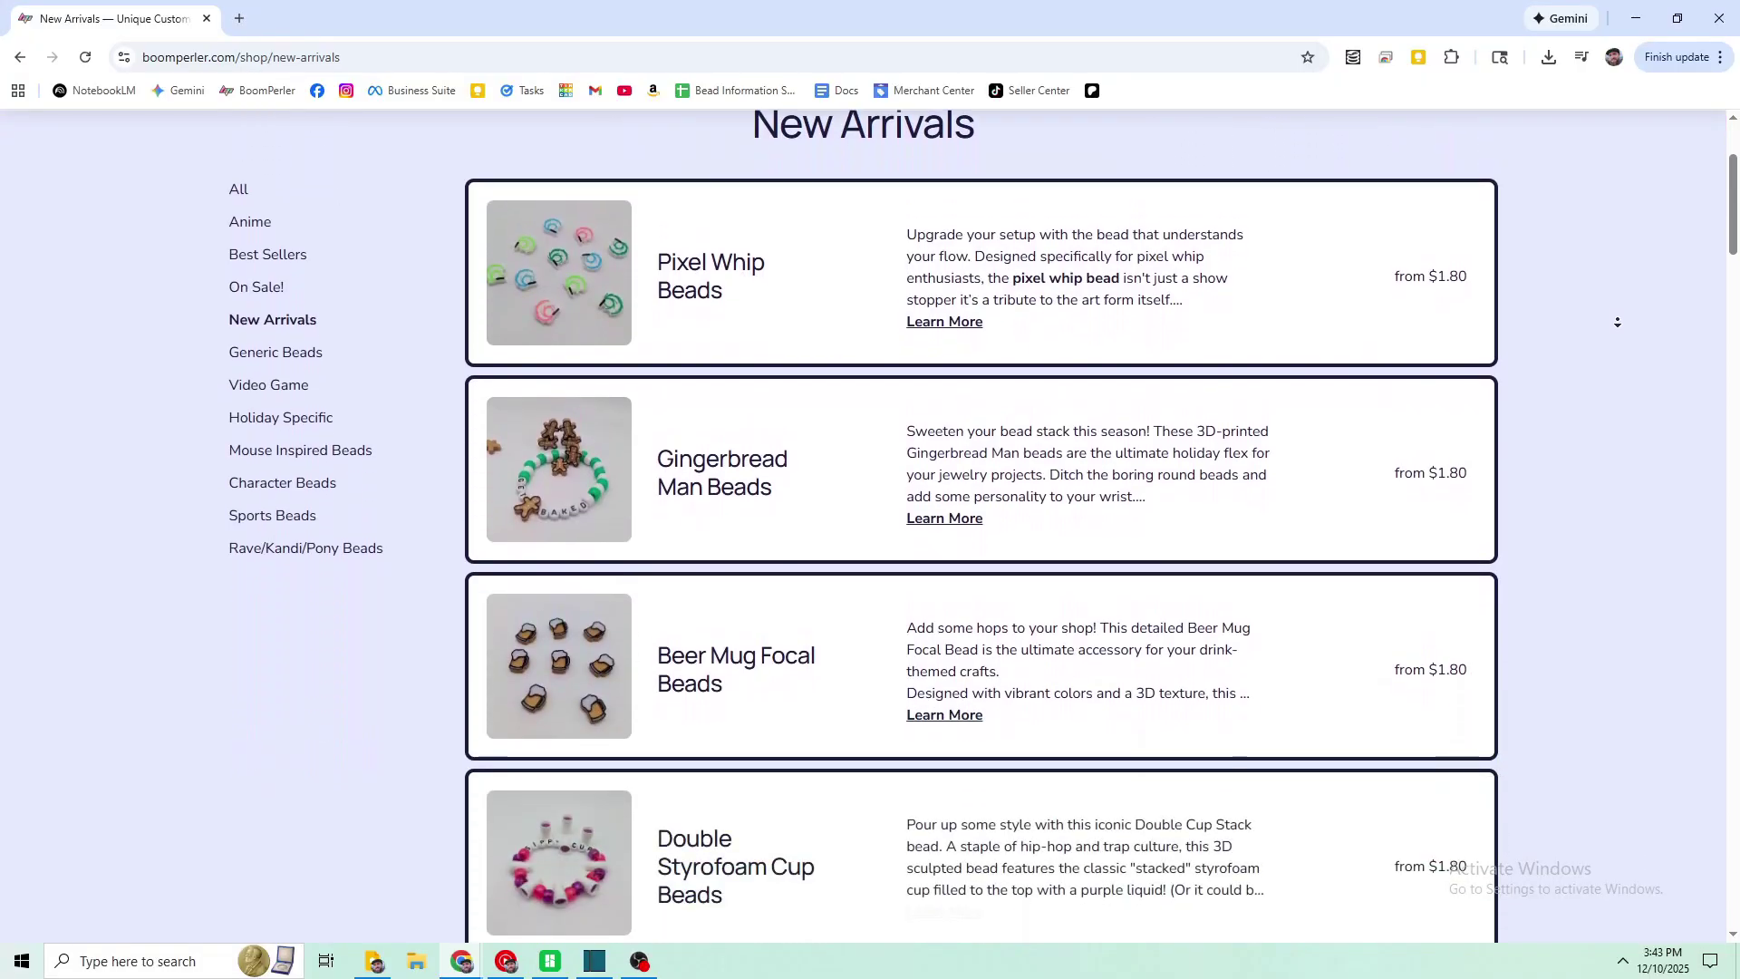